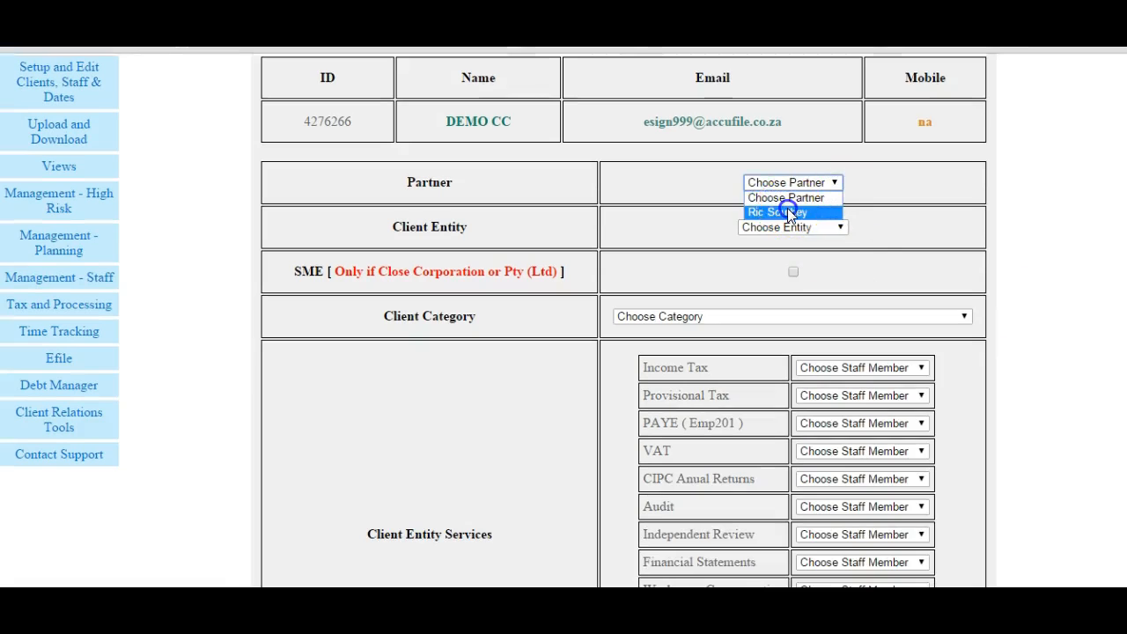
- Set the client entity to Close Corporation and assign the partner as the staff member for Income Tax
left_click(843, 229)
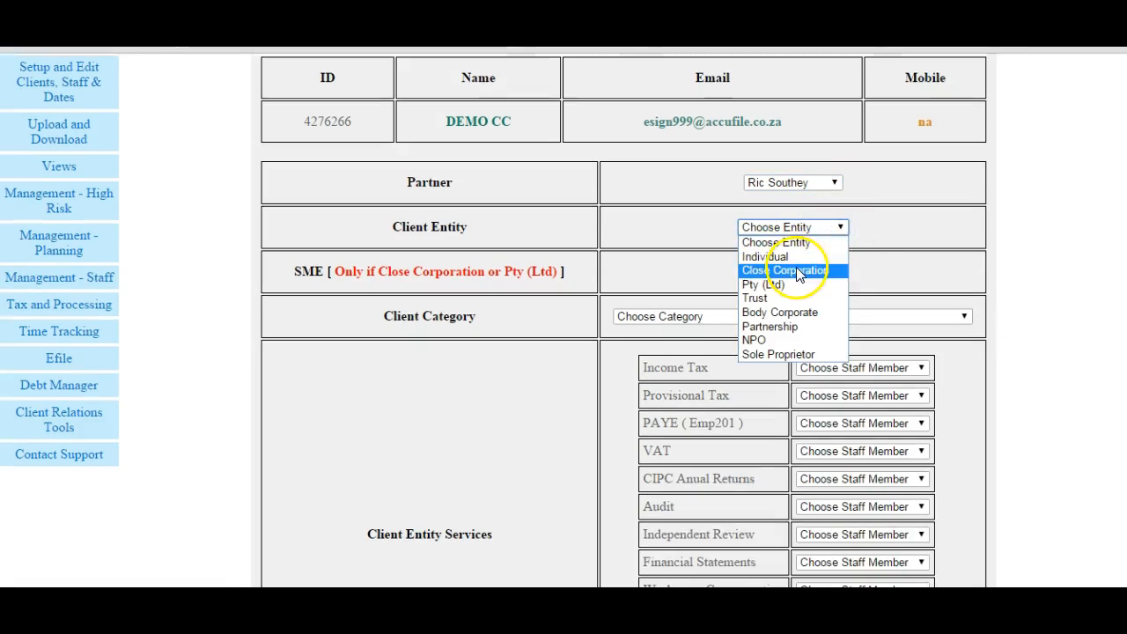
left_click(797, 268)
left_click(921, 370)
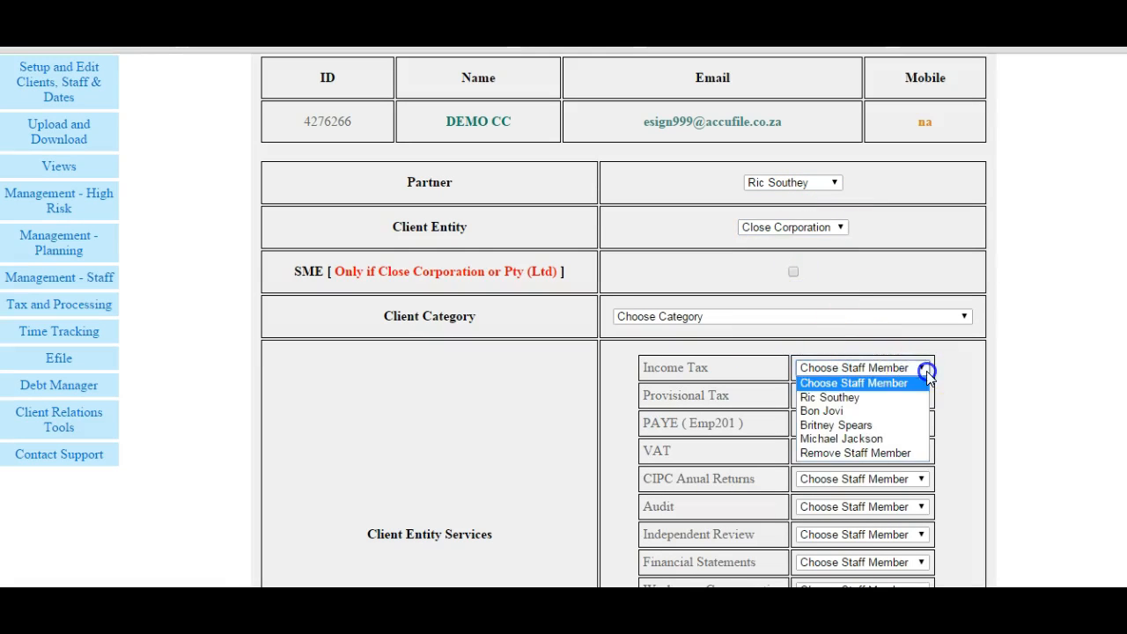
left_click(872, 399)
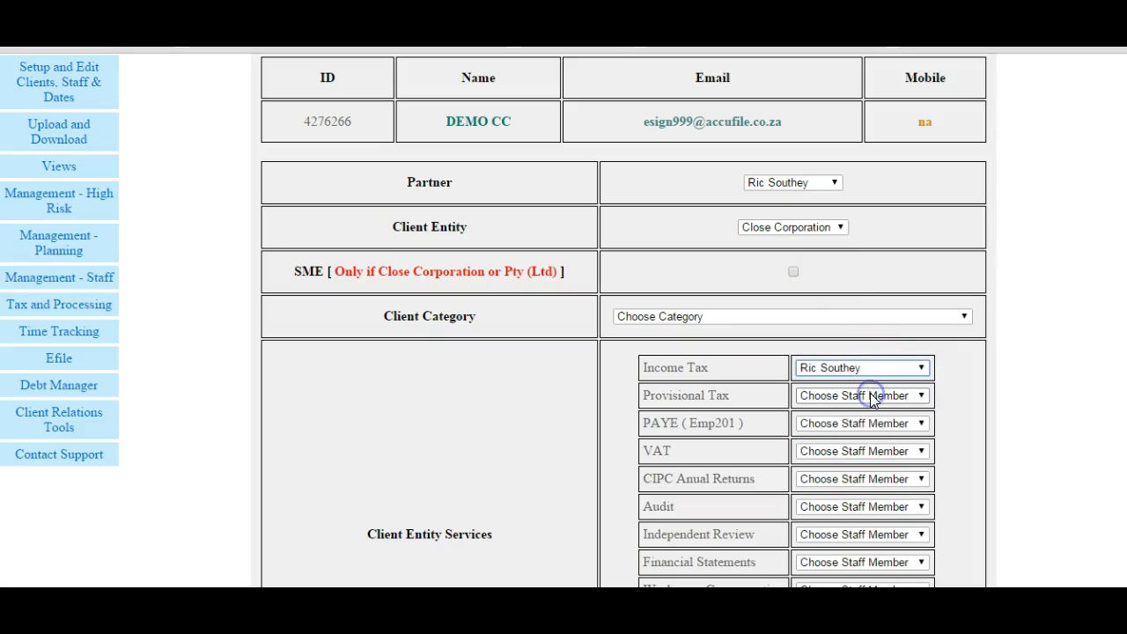
- Assign the partner to the VAT service with the payment sequence Odd ( Jan/Mar/May/Jul/Sep/Nov )
left_click(886, 451)
left_click(837, 480)
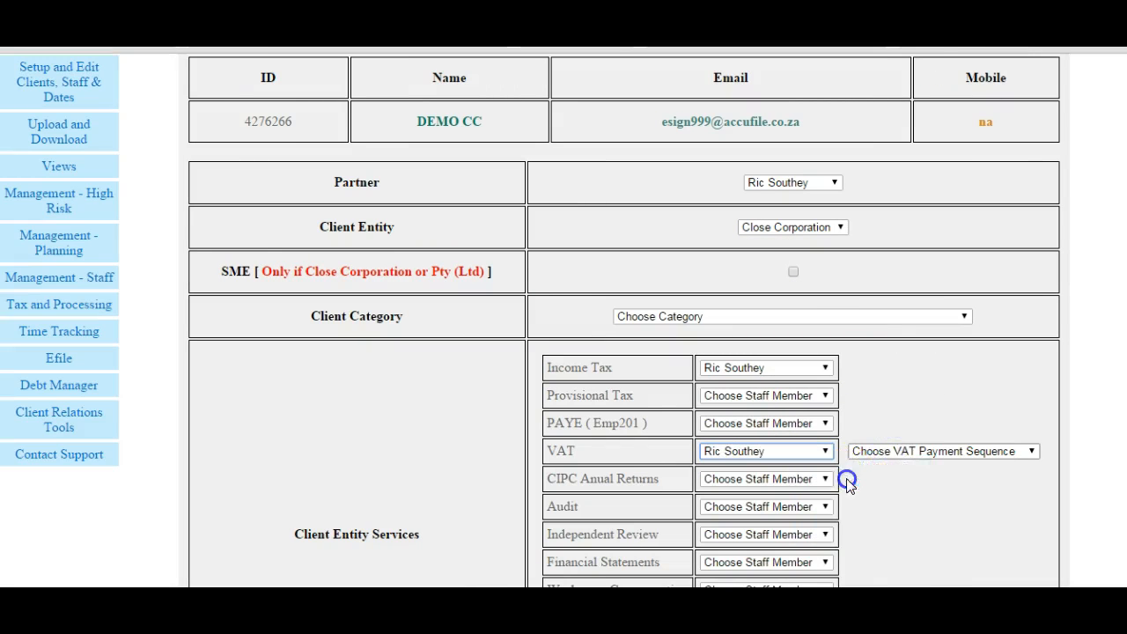
left_click(973, 458)
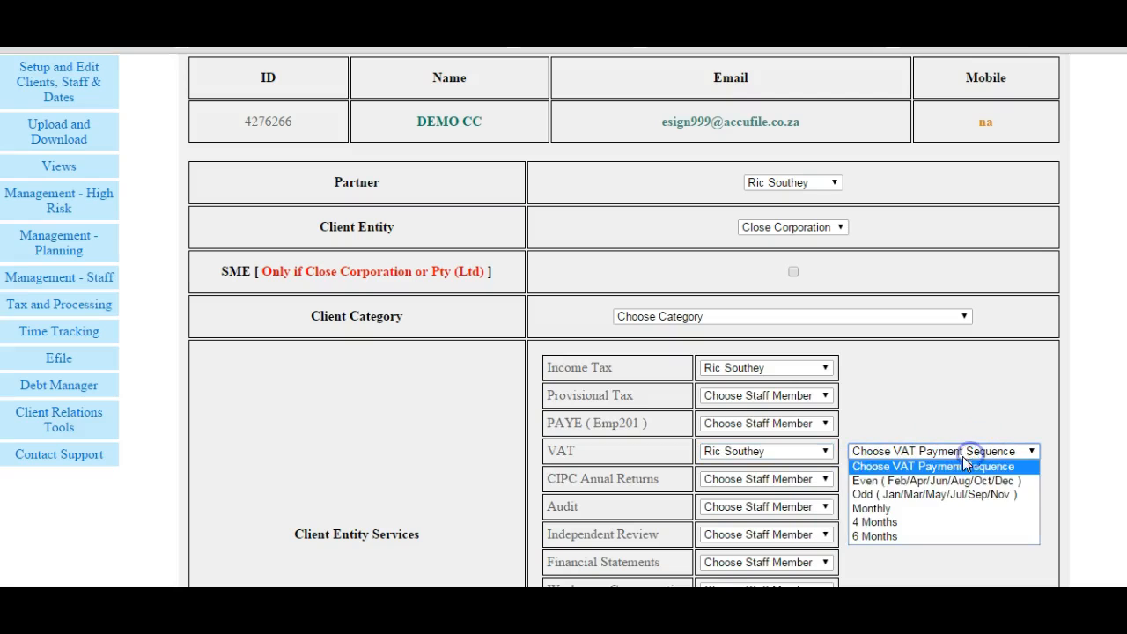
left_click(933, 495)
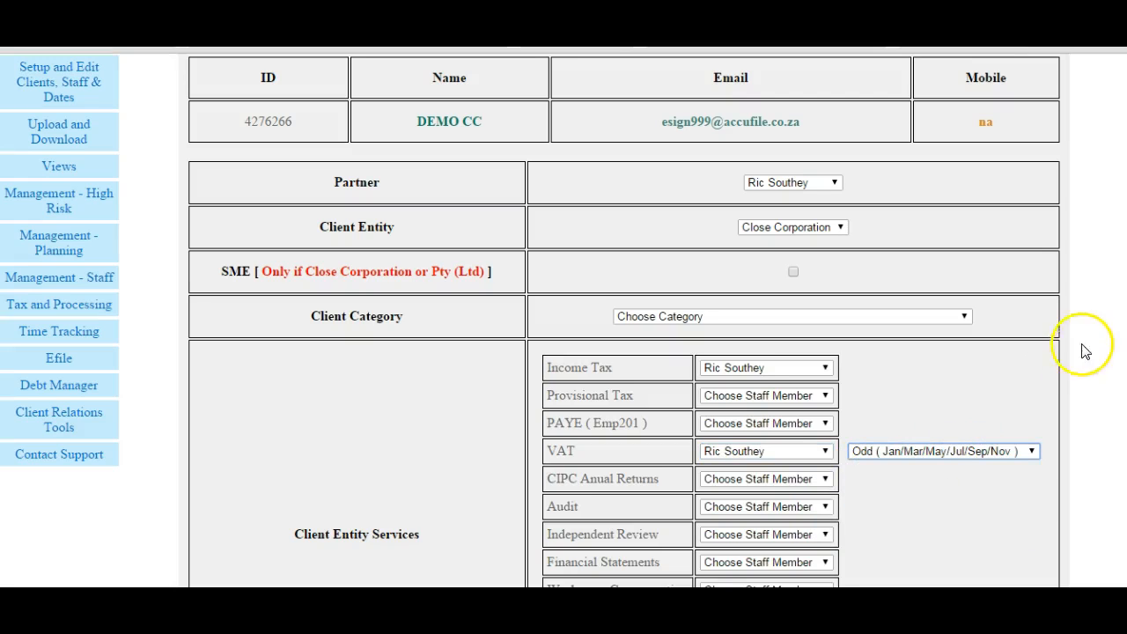
- Enable emailing both the introduction letter for existing clients and the welcome letter for new clients
scroll(1075, 359, "down", 2)
scroll(530, 317, "down", 5)
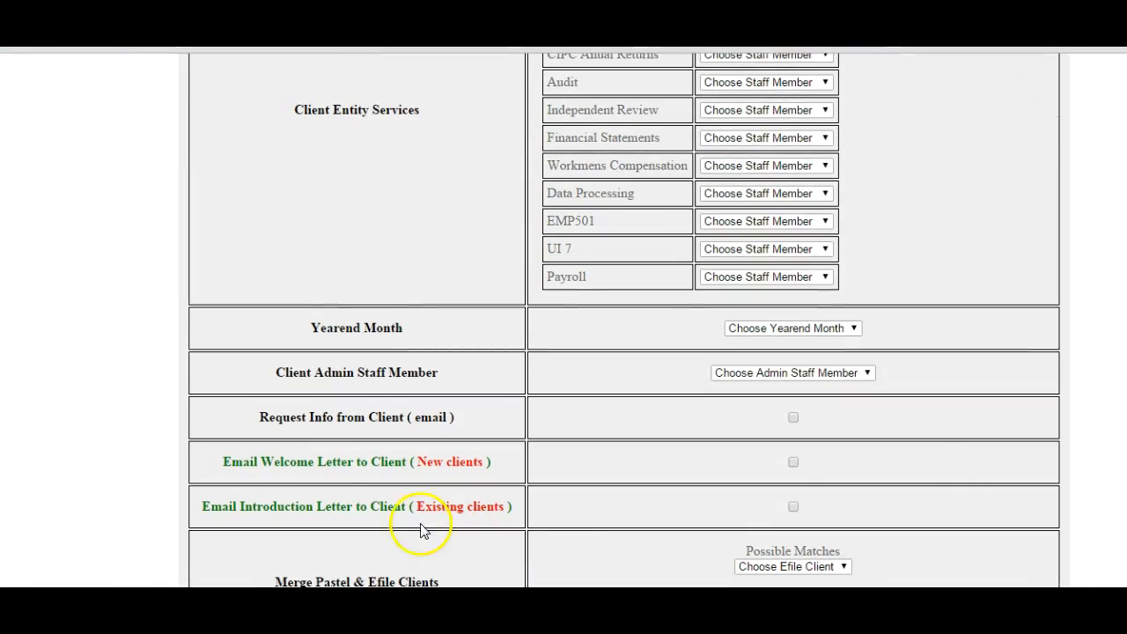
left_click(793, 508)
left_click(793, 461)
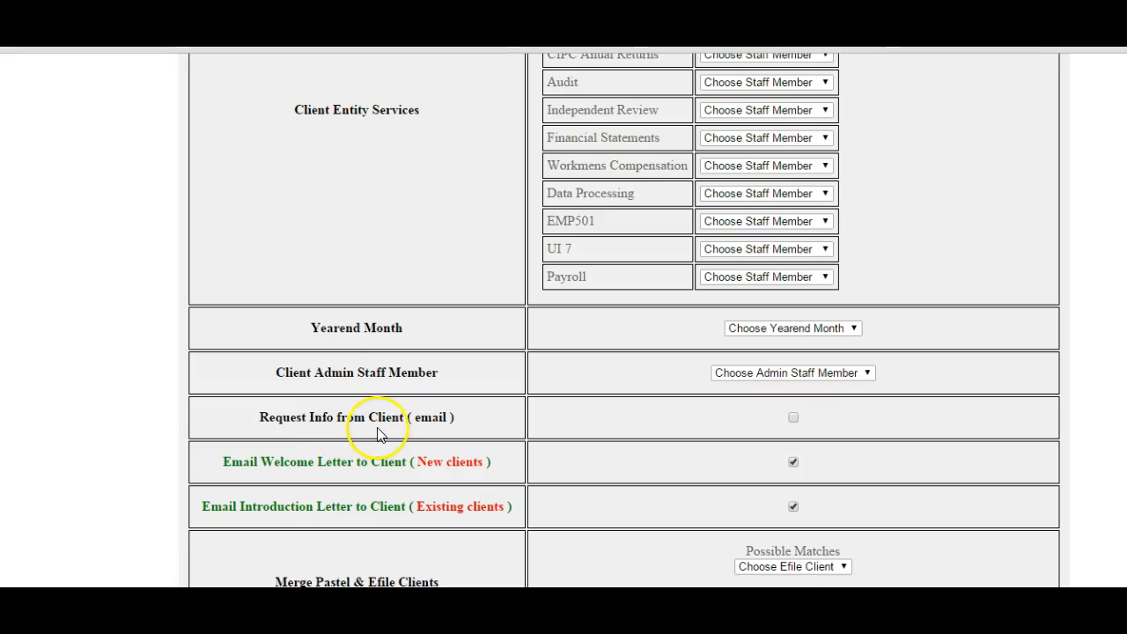
- Choose the partner as the client admin staff member and set the year-end month to Feb
left_click(868, 374)
left_click(788, 404)
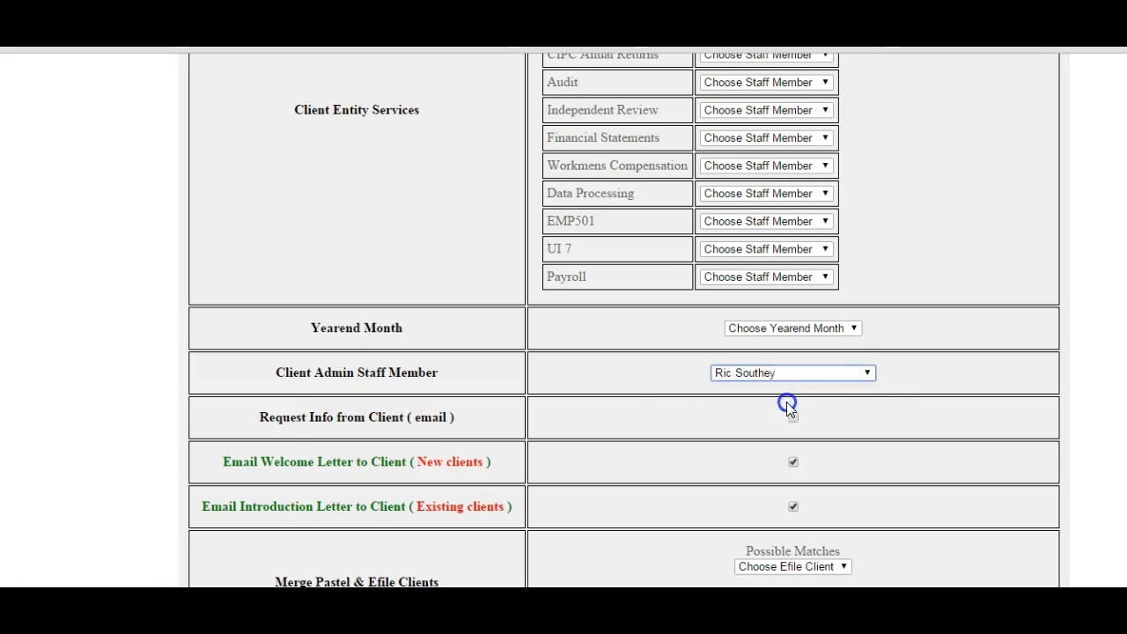
left_click(854, 328)
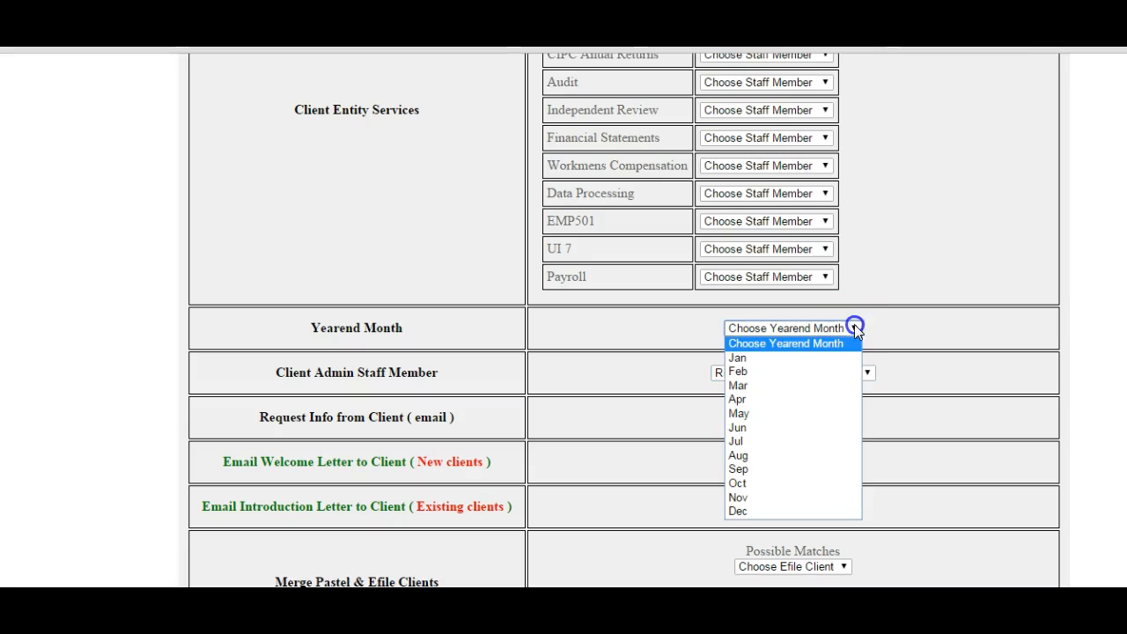
left_click(762, 371)
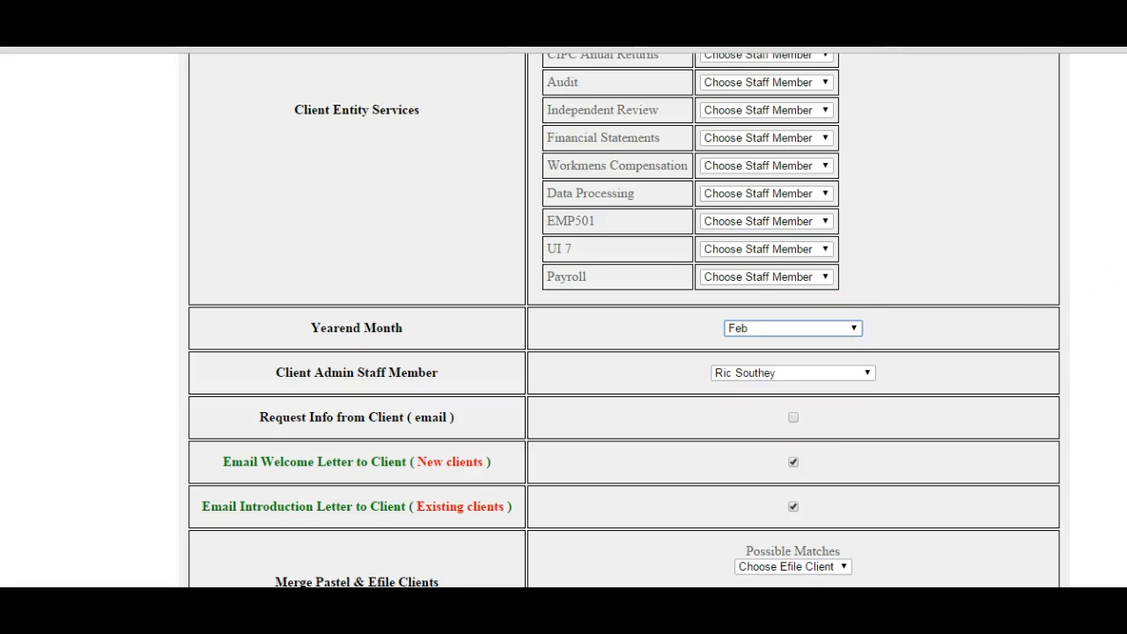
- Examine the possible matches and the full Efile client list for merging Pastel and Efile clients
scroll(1024, 304, "down", 2)
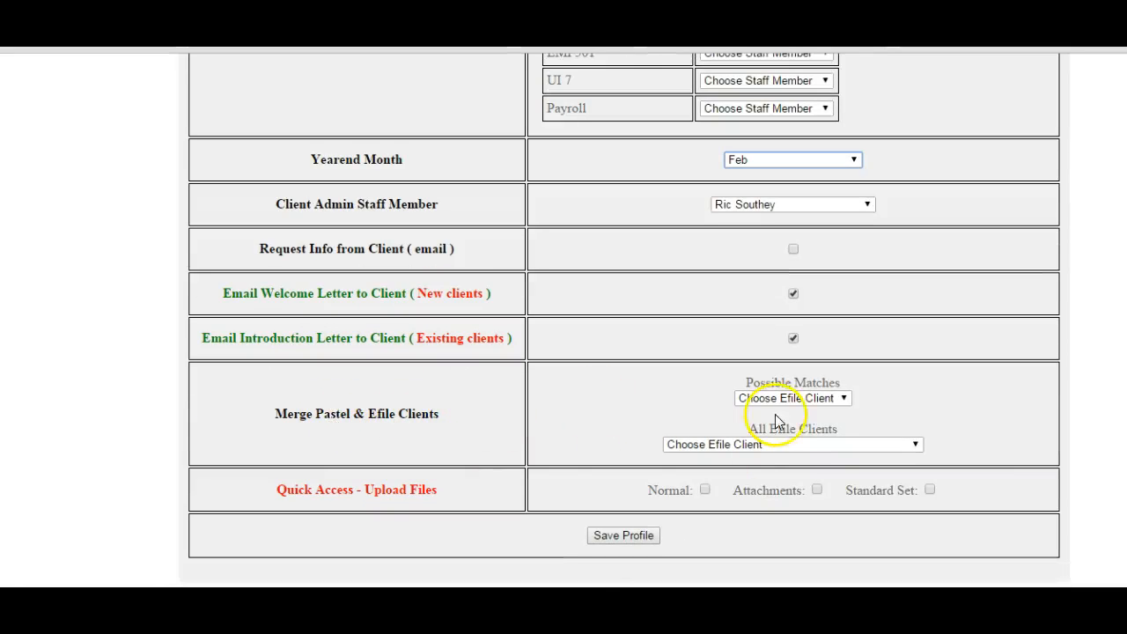
left_click(845, 401)
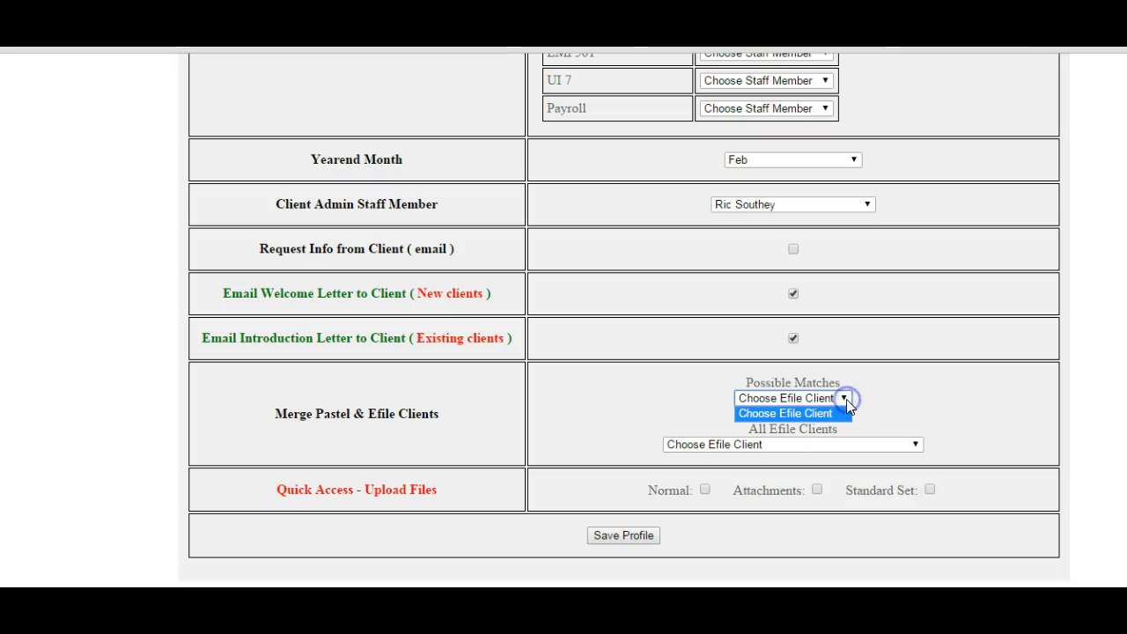
left_click(845, 401)
left_click(916, 445)
left_click(916, 446)
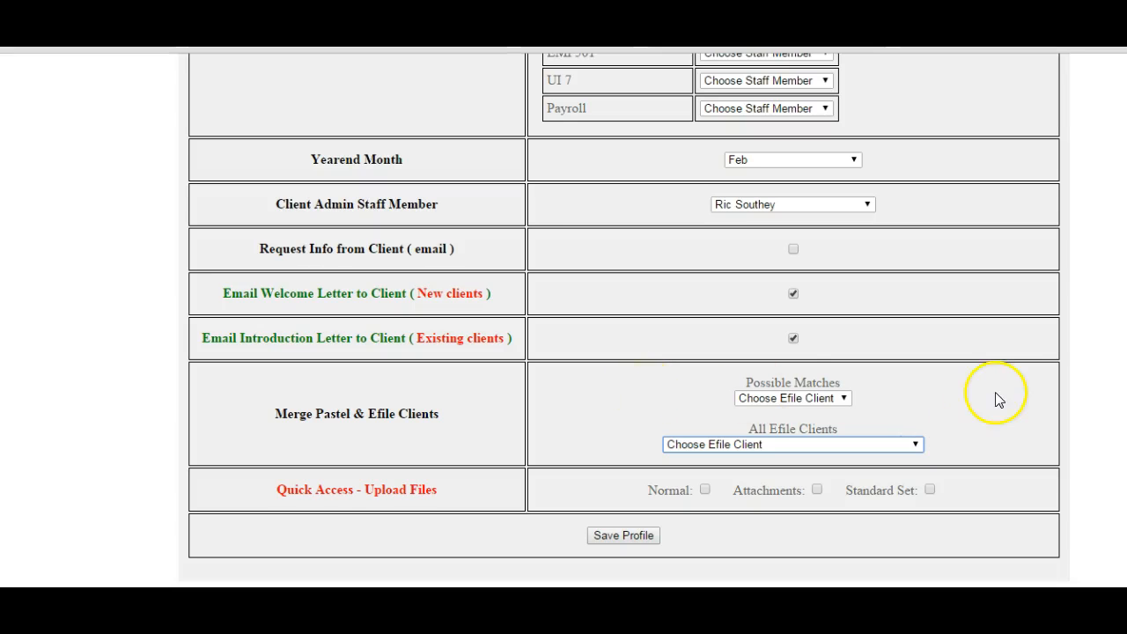
left_click(564, 512)
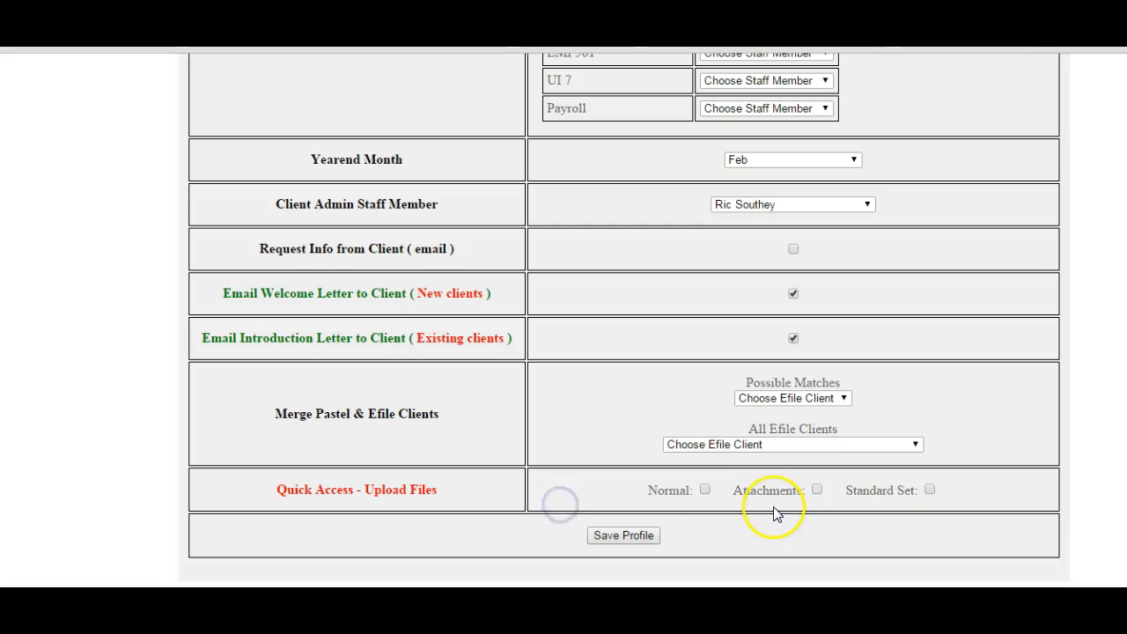
- Enable the Standard Set option for quick-access file uploads and save the client profile
left_click(931, 492)
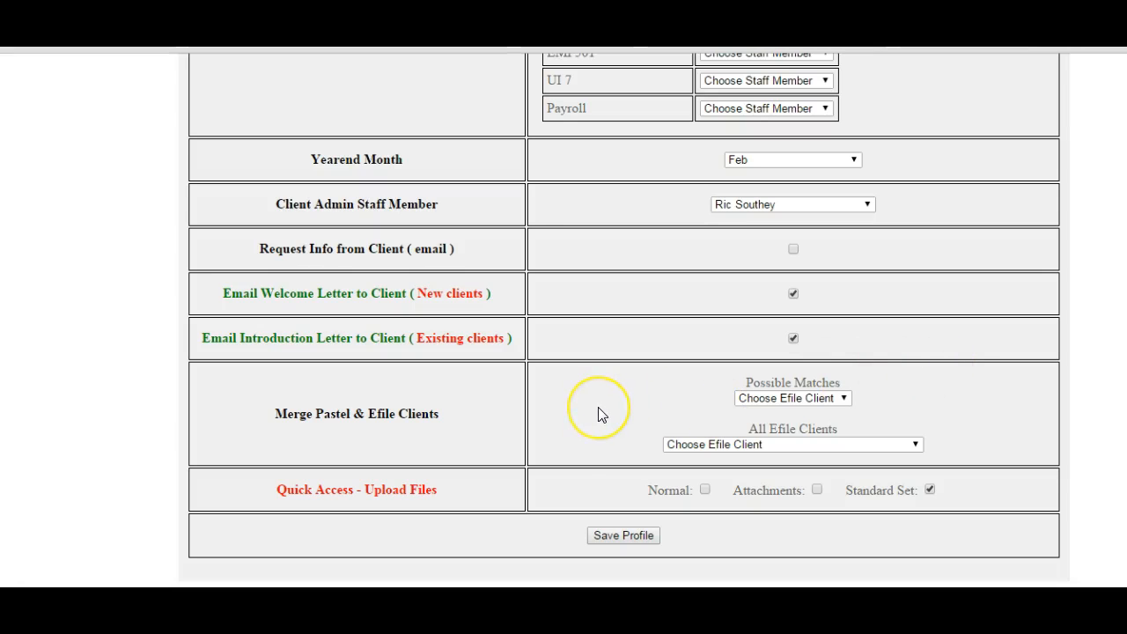
left_click(615, 538)
key("alt+Left")
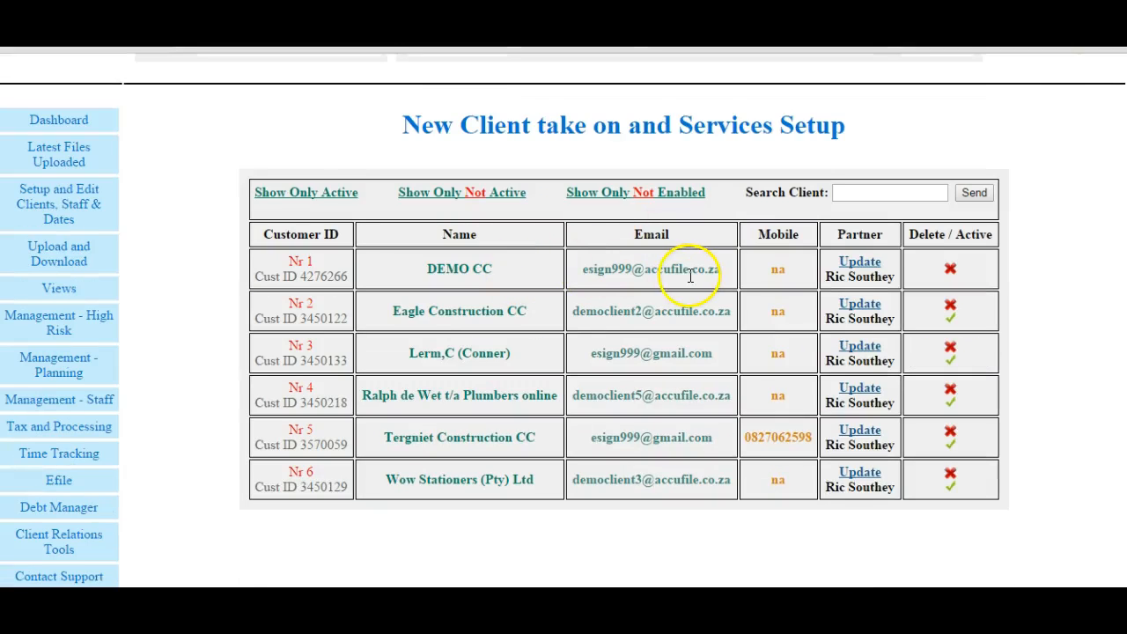
- Open the form for adding files to DEMO CC in the client file upload area
left_click(63, 123)
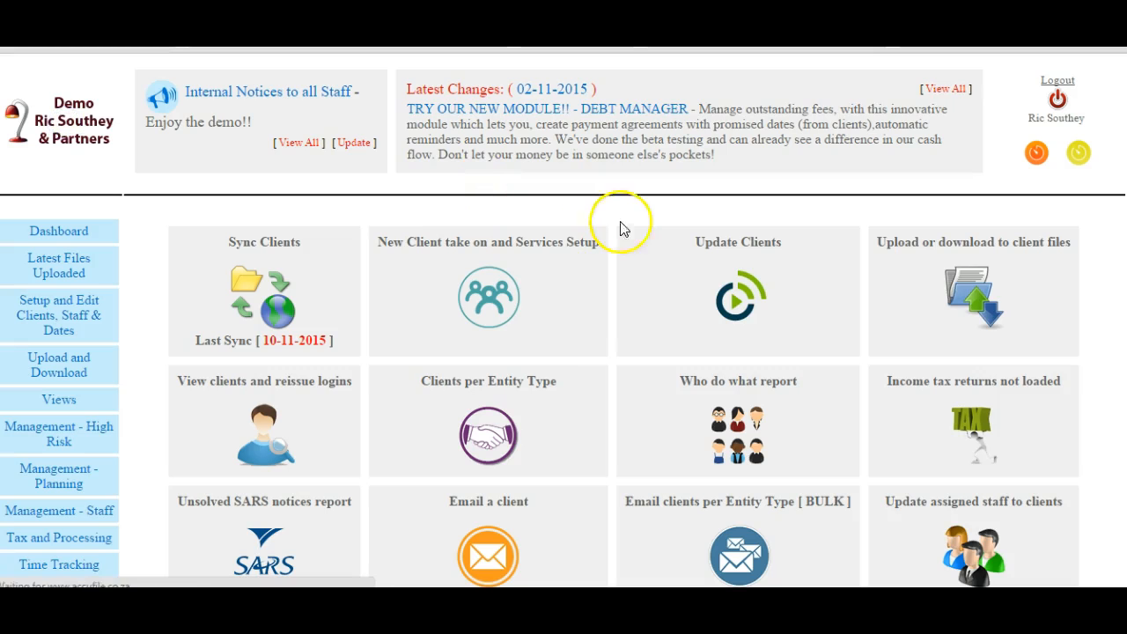
left_click(968, 286)
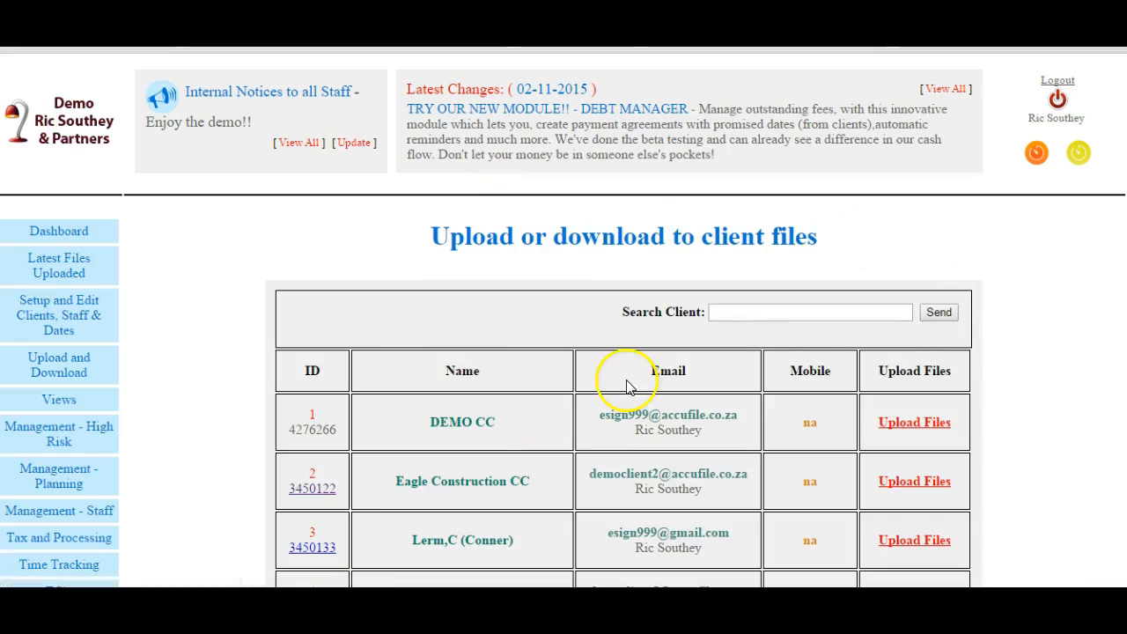
left_click(920, 427)
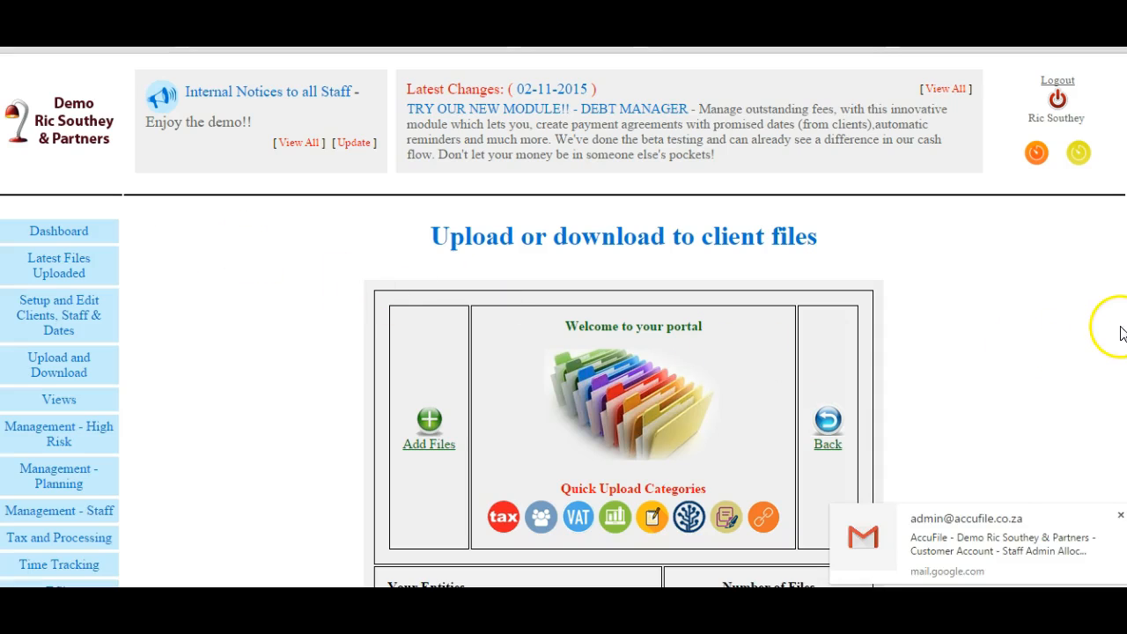
scroll(563, 352, "down", 2)
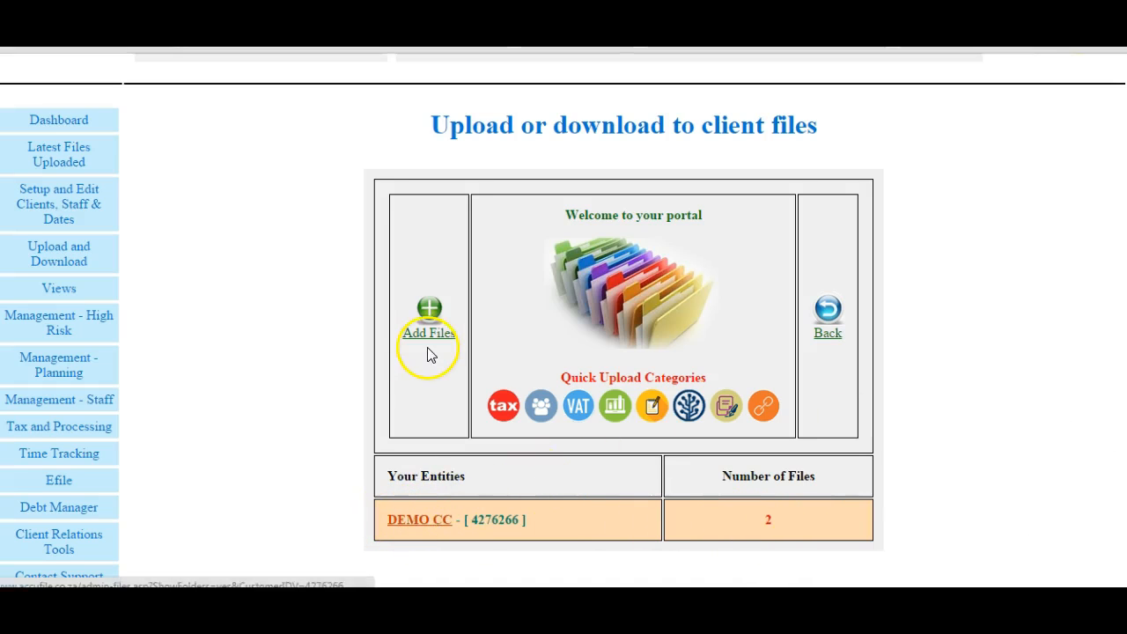
left_click(429, 318)
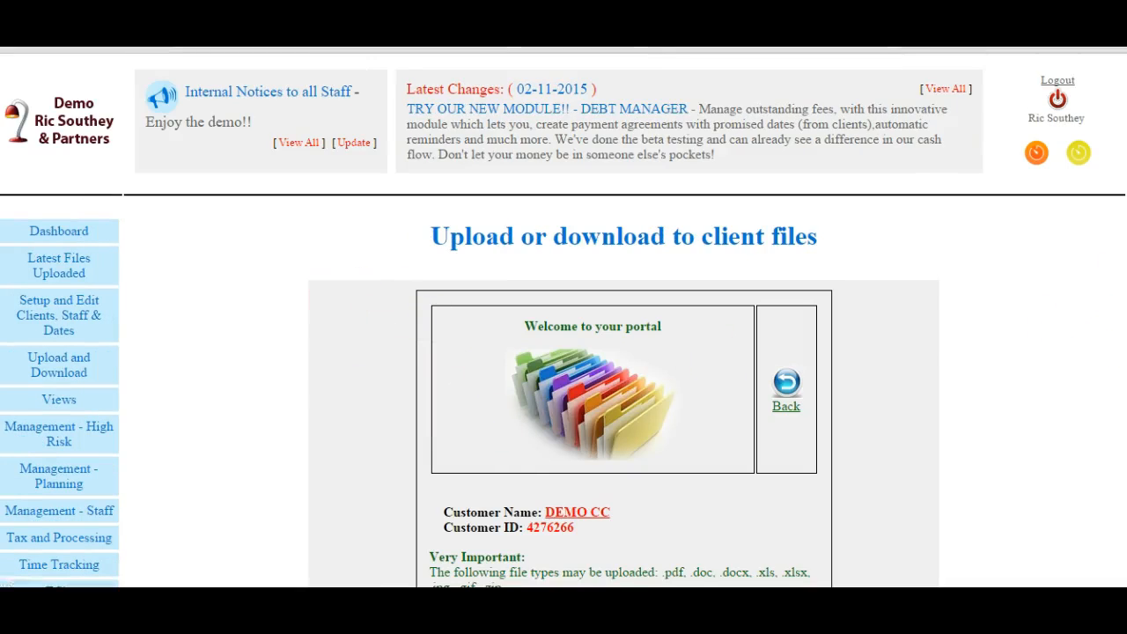
- Attach VAT201 DEMO.pdf from the Demo example forms folder as File 1
scroll(563, 352, "down", 4)
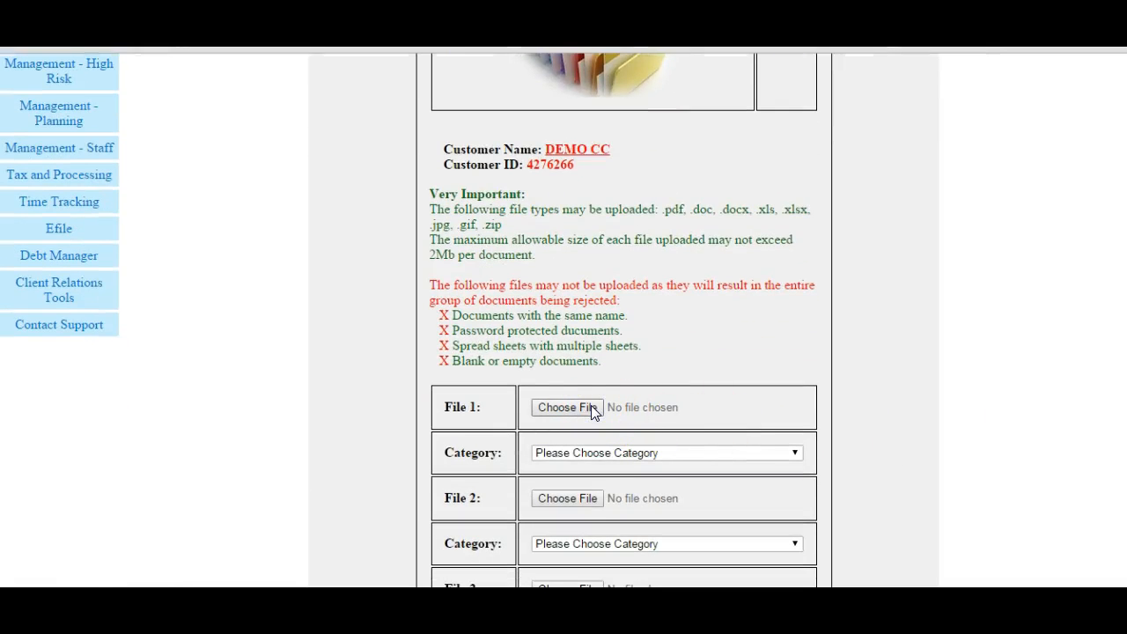
left_click(574, 408)
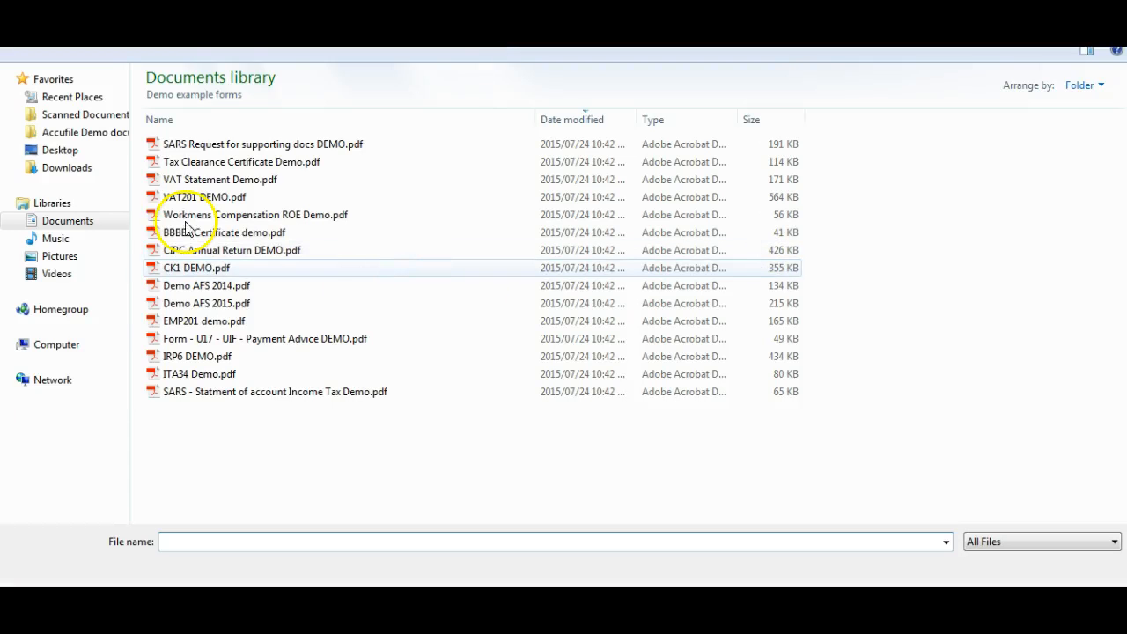
left_click(85, 138)
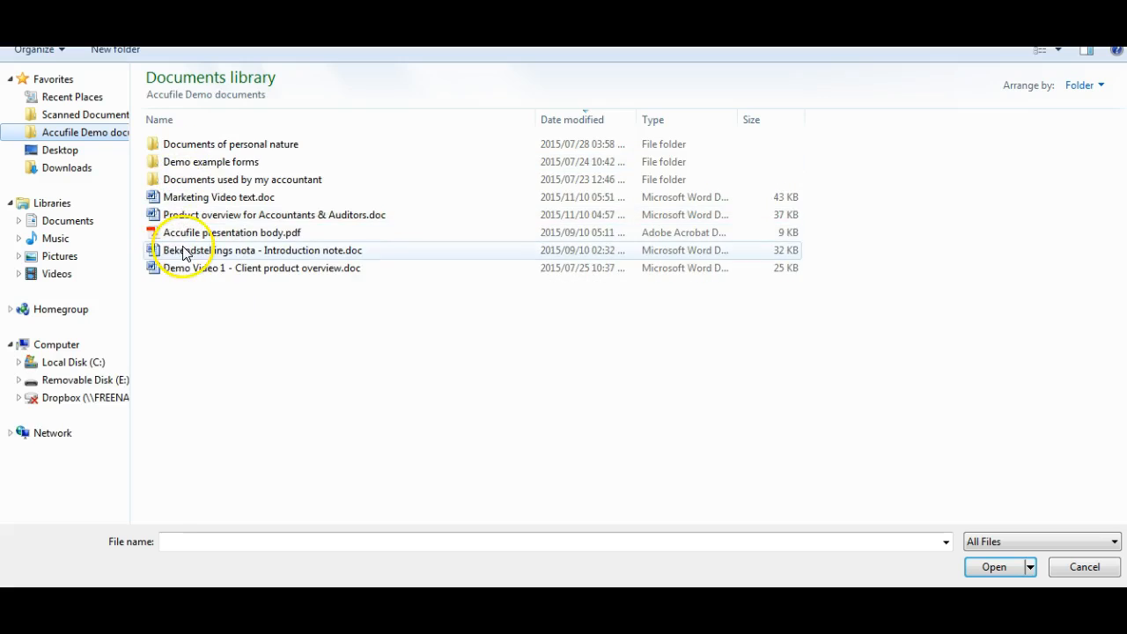
double_click(199, 166)
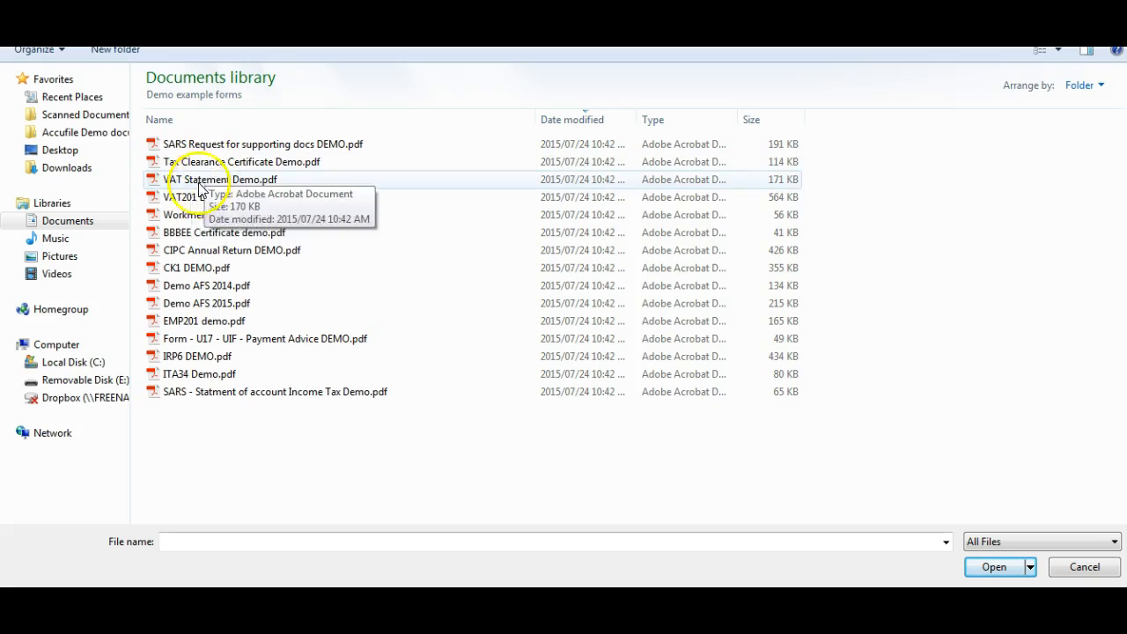
left_click(195, 199)
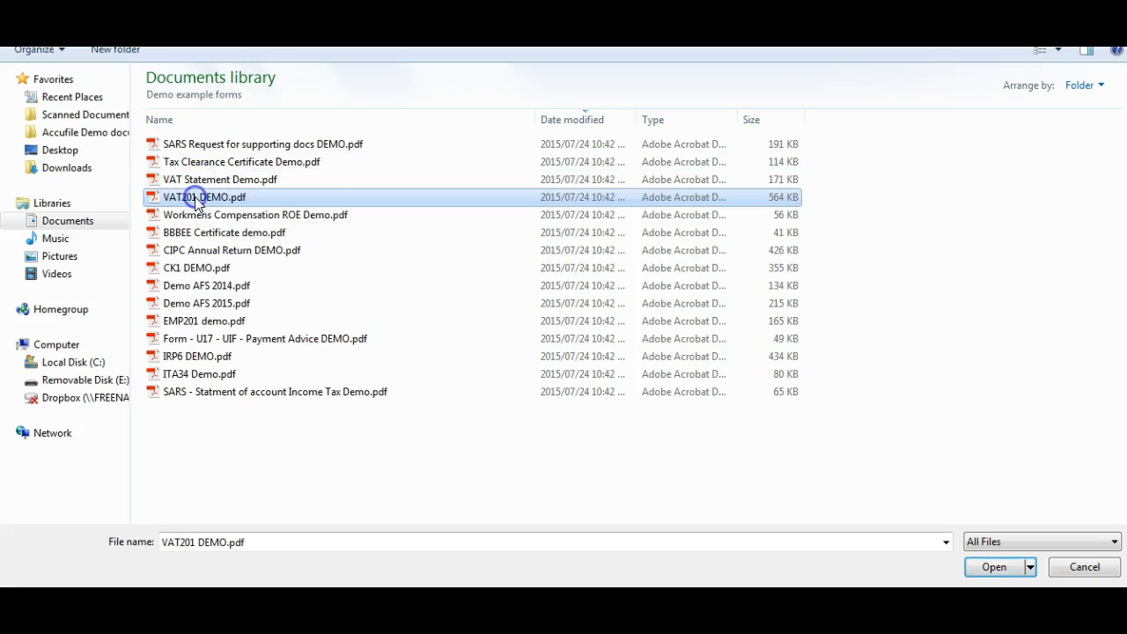
left_click(993, 567)
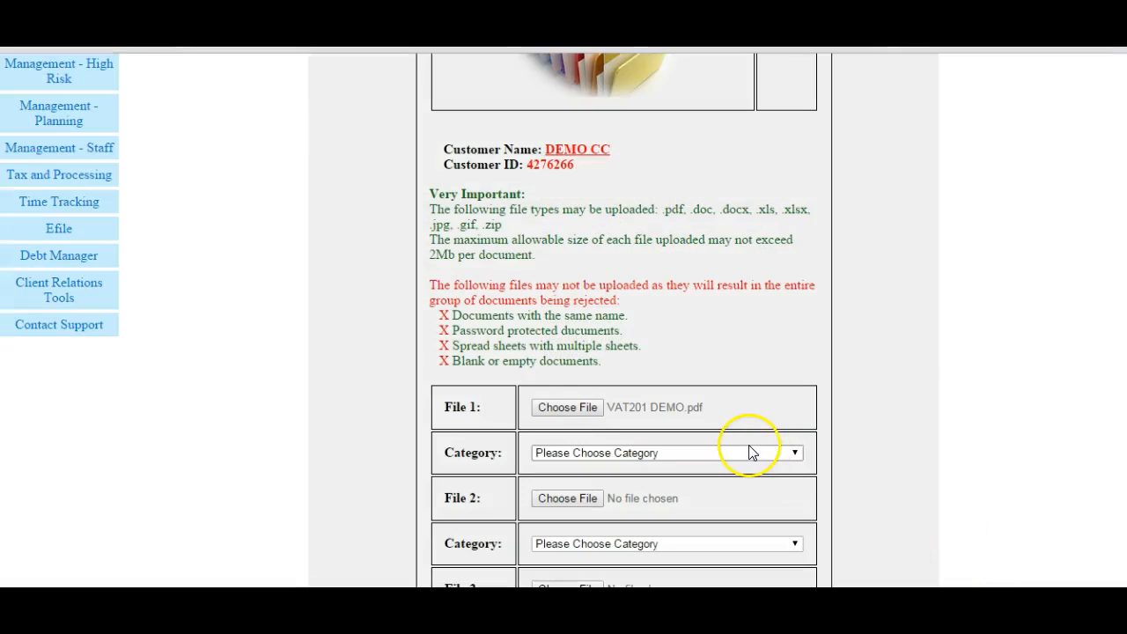
- Set the category of File 1 to Vat Return Jun 2015 and upload it with customer email notification left on
left_click(795, 454)
left_click_drag(792, 224, 799, 413)
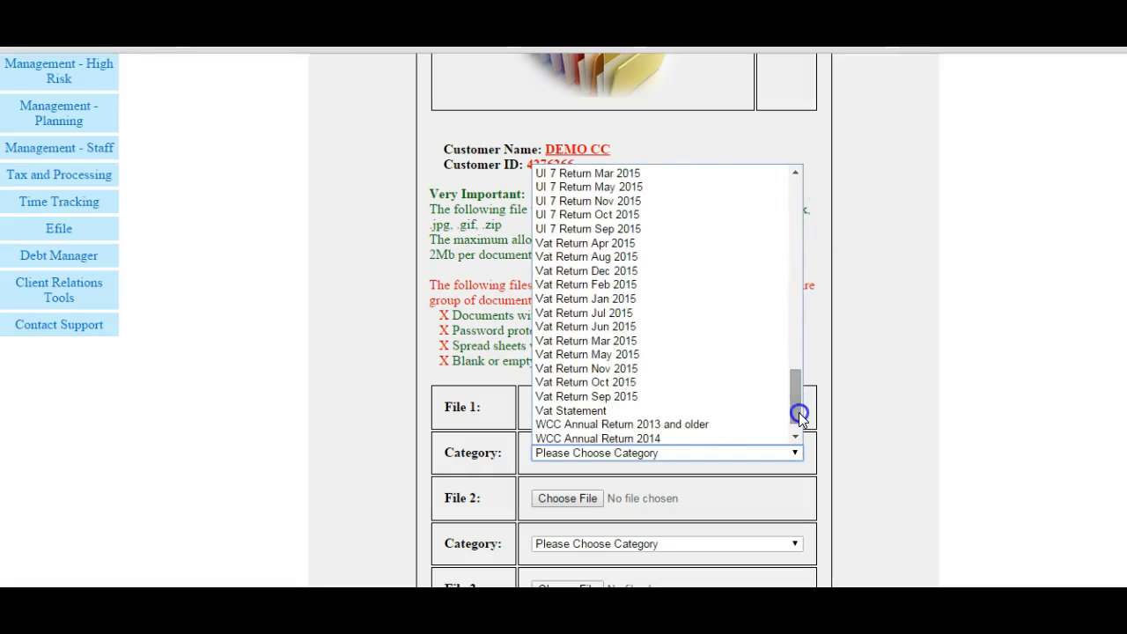
left_click(649, 326)
scroll(722, 490, "down", 4)
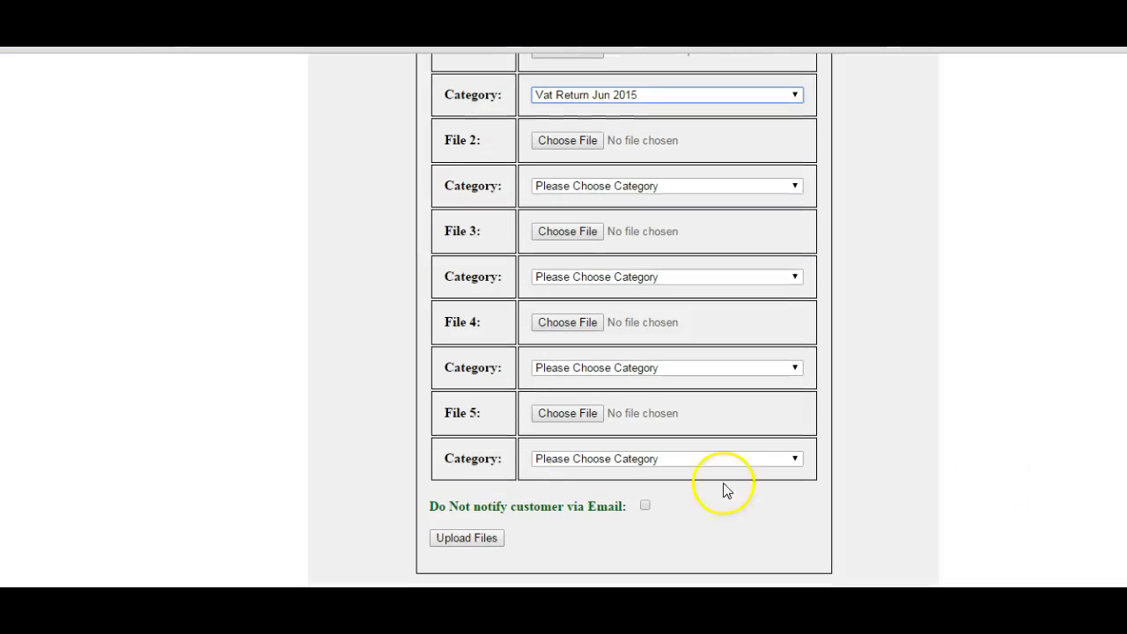
left_click(465, 538)
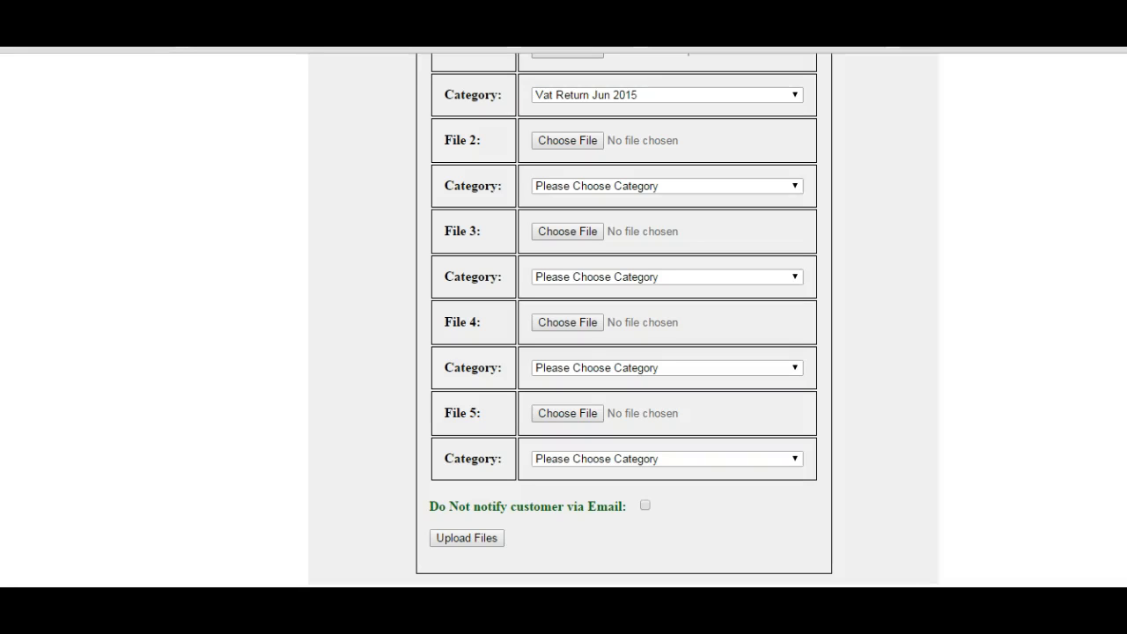
- Open the details of DEMO CC for updating from the Update Clients list
scroll(624, 320, "up", 8)
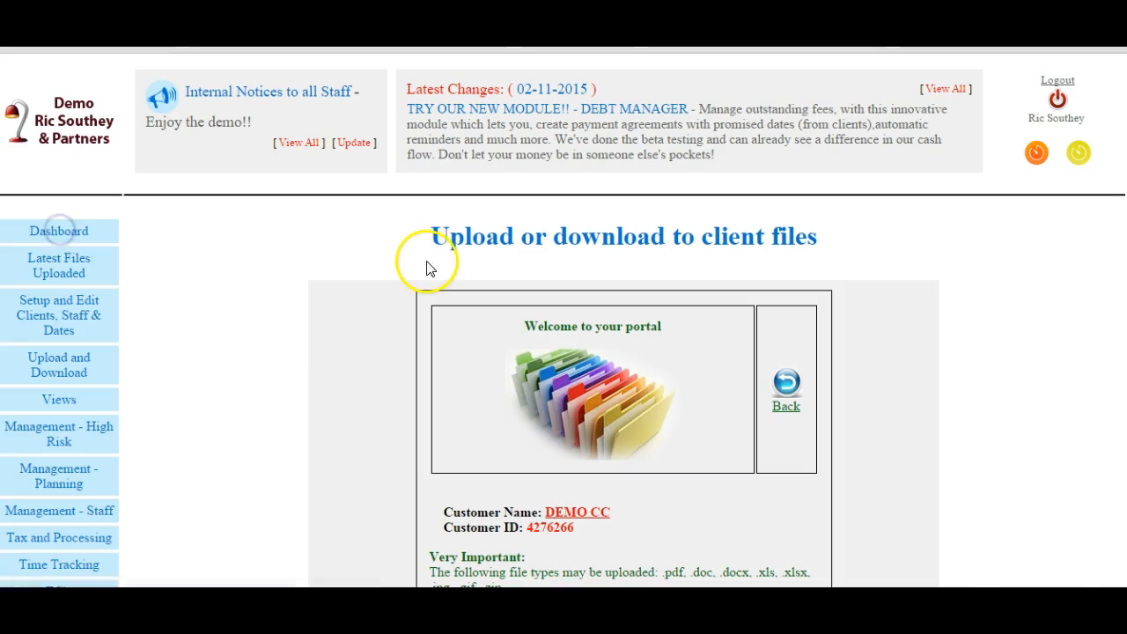
left_click(743, 293)
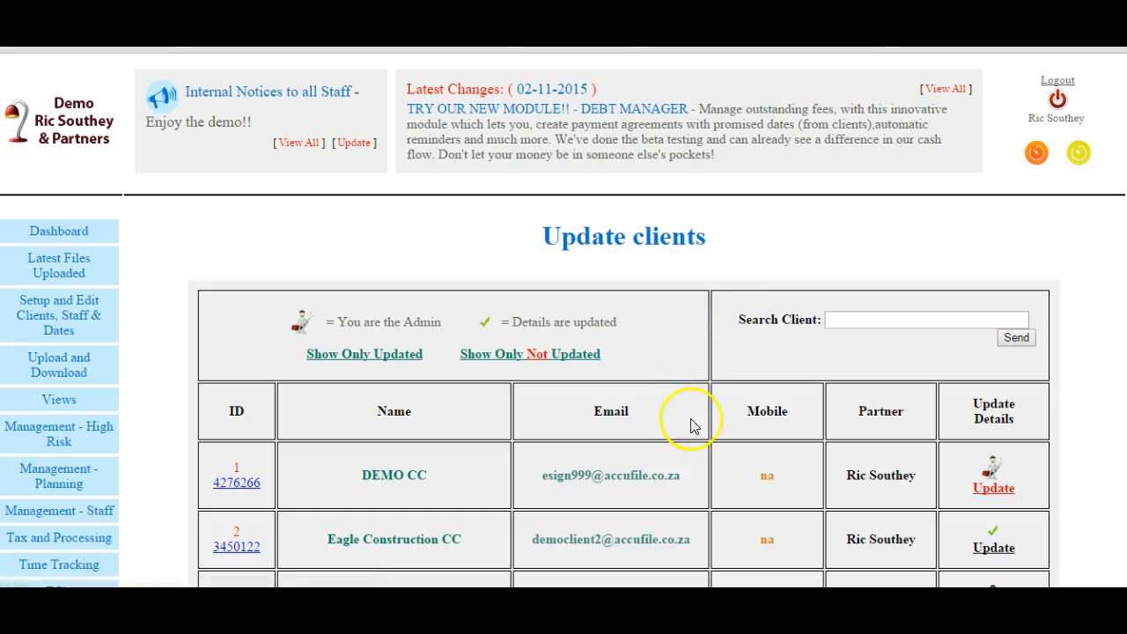
left_click(992, 489)
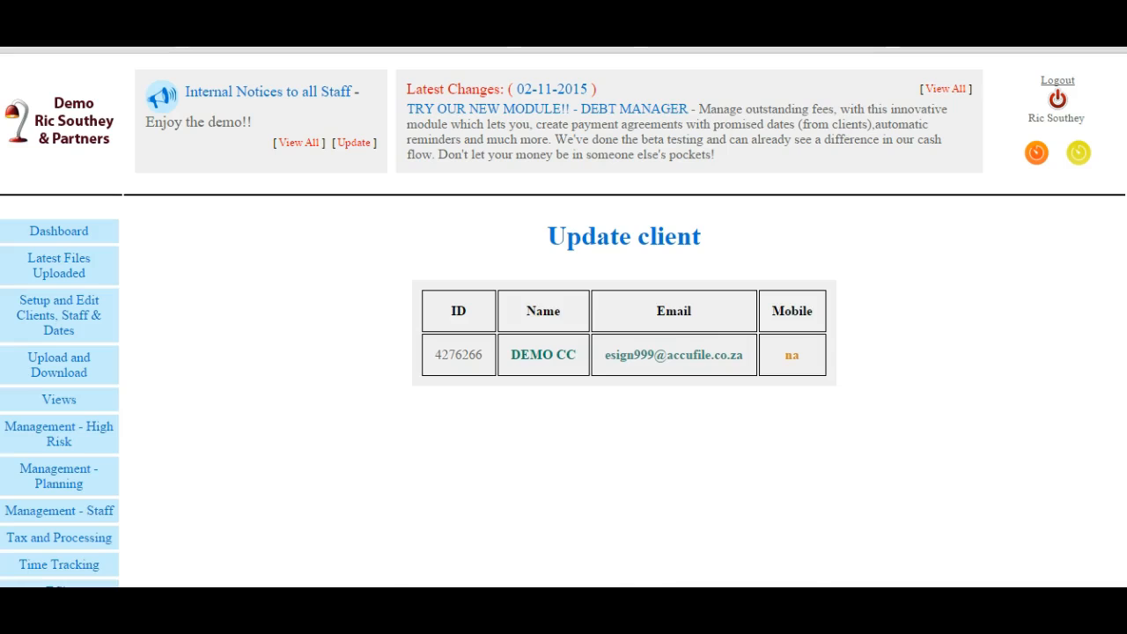
- Review the contact, income tax and VAT fields of DEMO CC's update form and save the client details
scroll(624, 352, "down", 4)
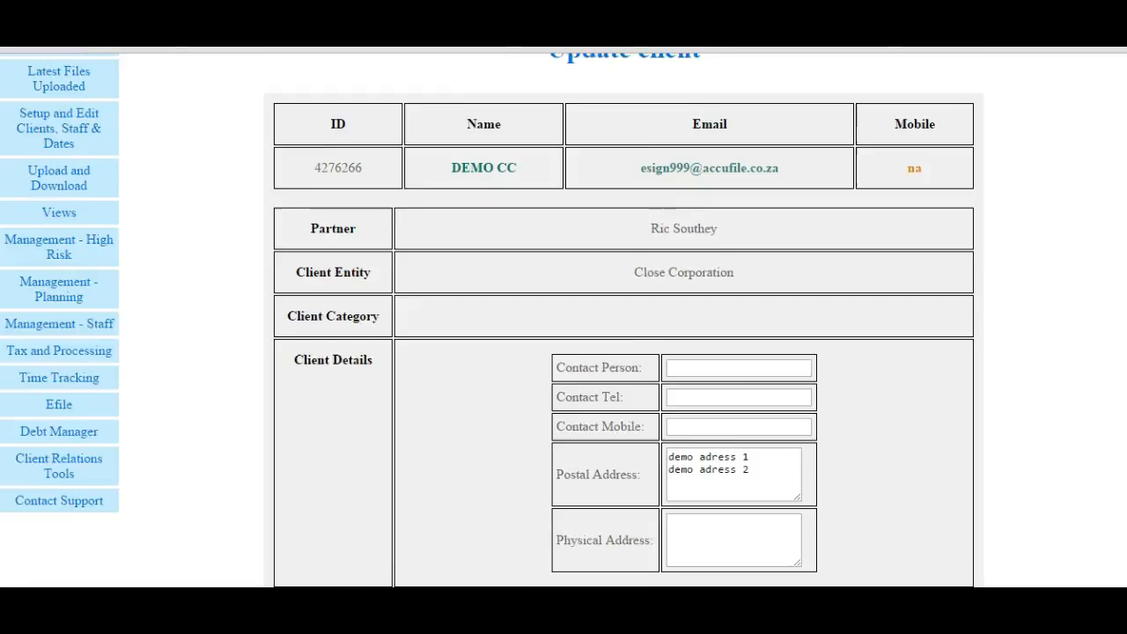
scroll(1031, 282, "up", 4)
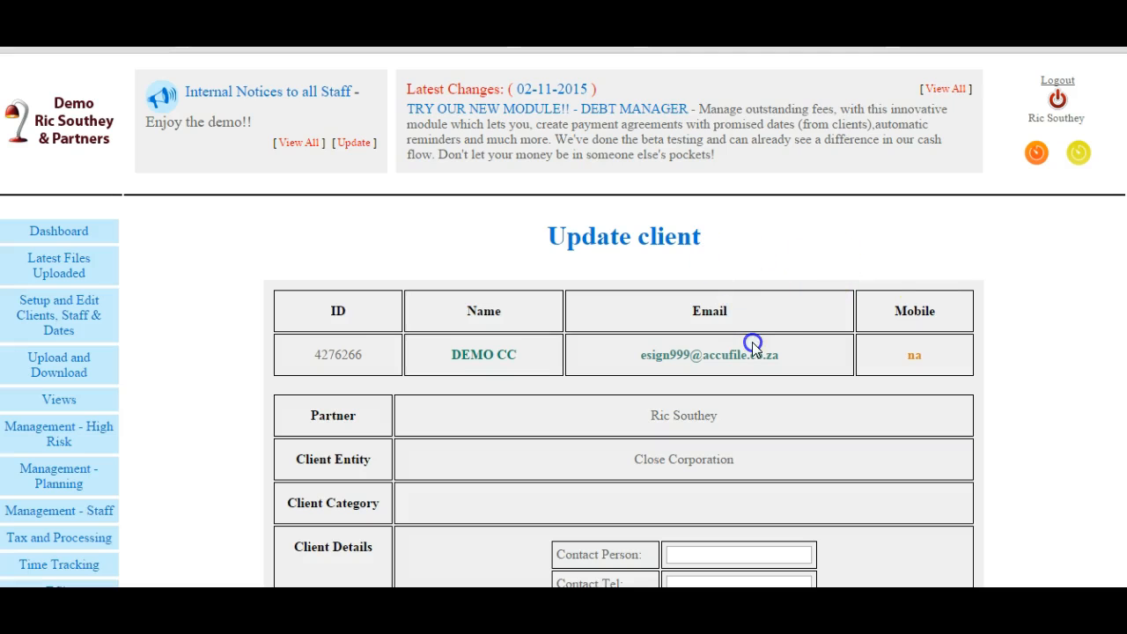
scroll(564, 321, "down", 8)
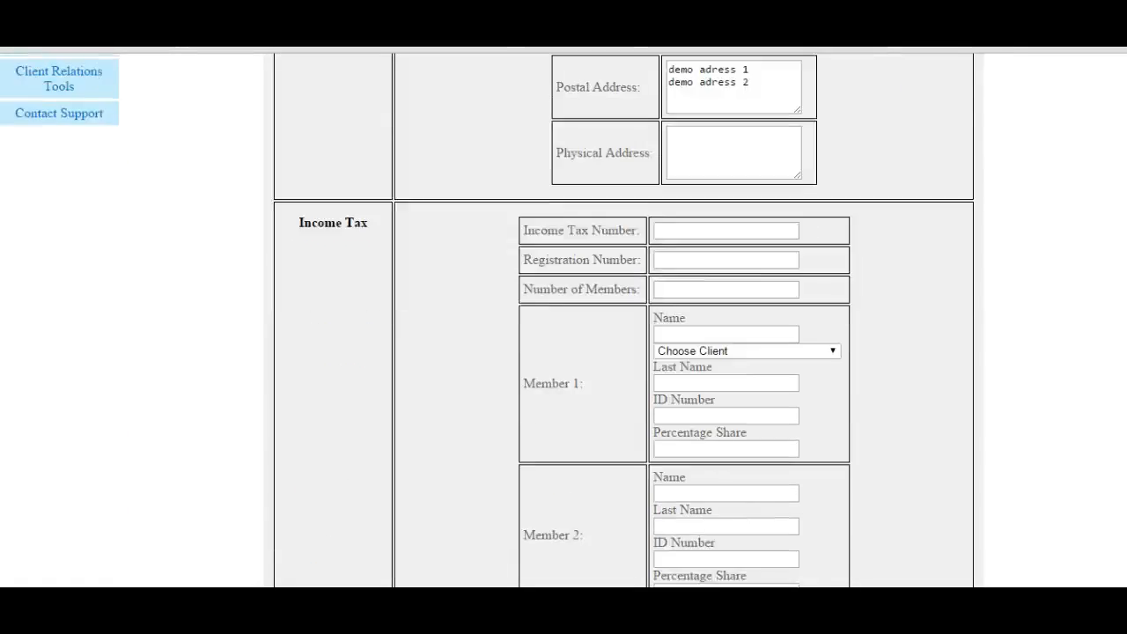
scroll(624, 321, "down", 6)
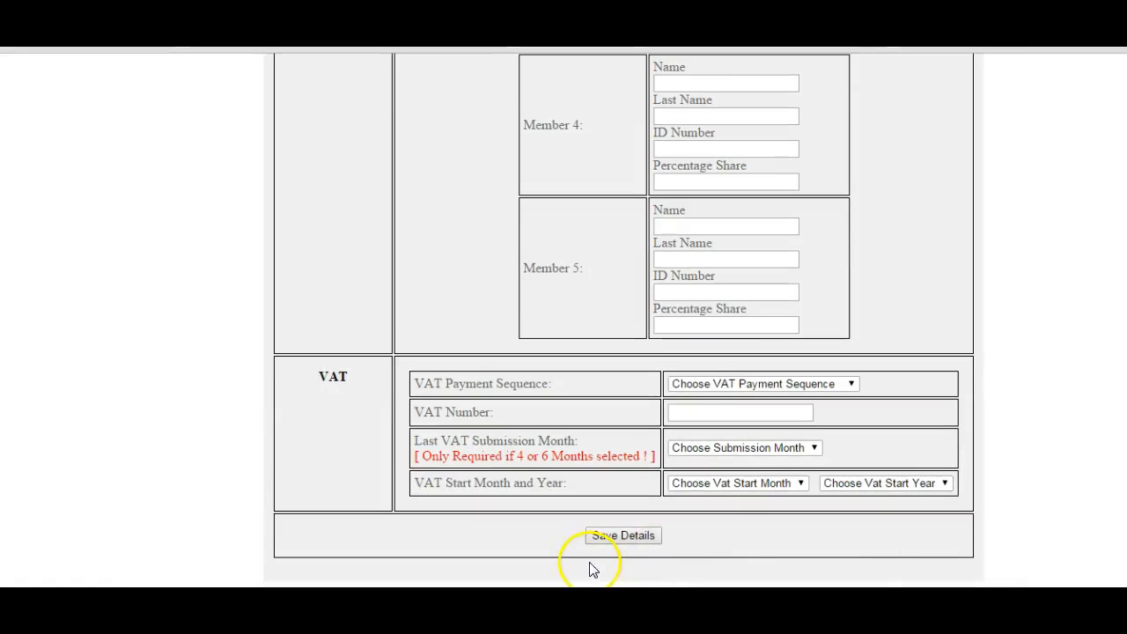
left_click(633, 535)
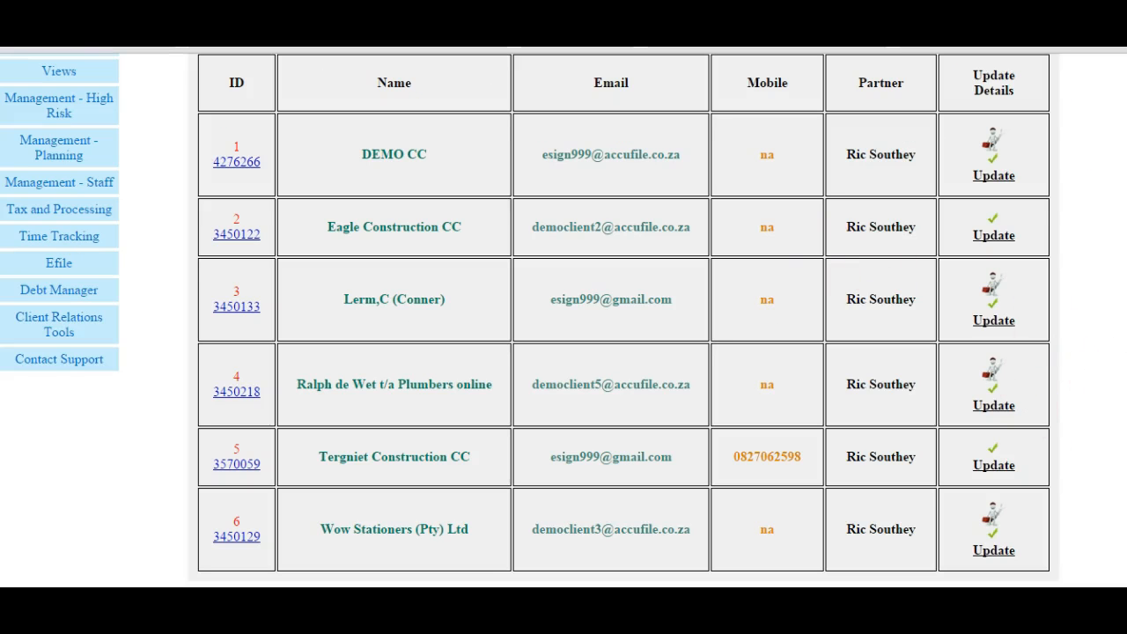
- Open DEMO CC's portal in the client file upload and download area
scroll(1105, 370, "up", 1)
scroll(529, 321, "up", 2)
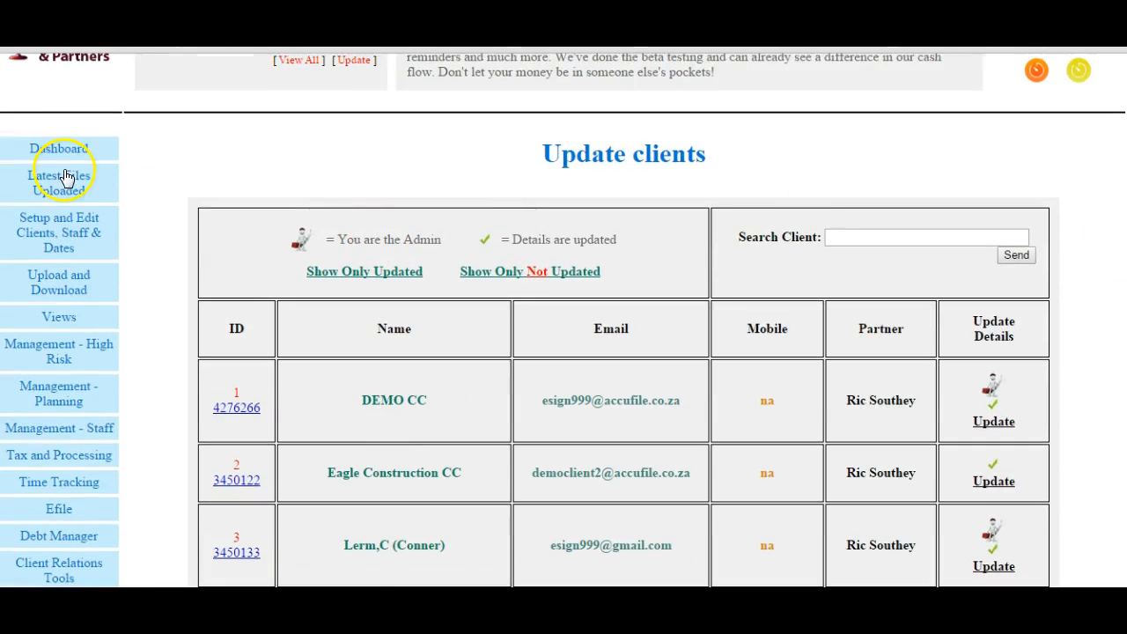
left_click(62, 149)
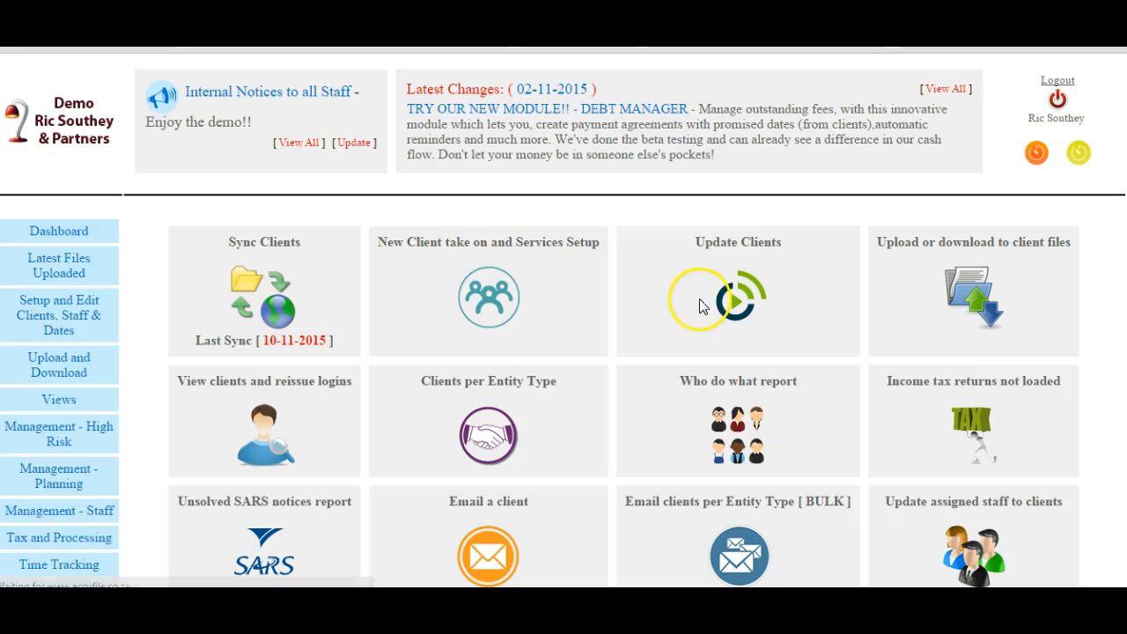
left_click(971, 296)
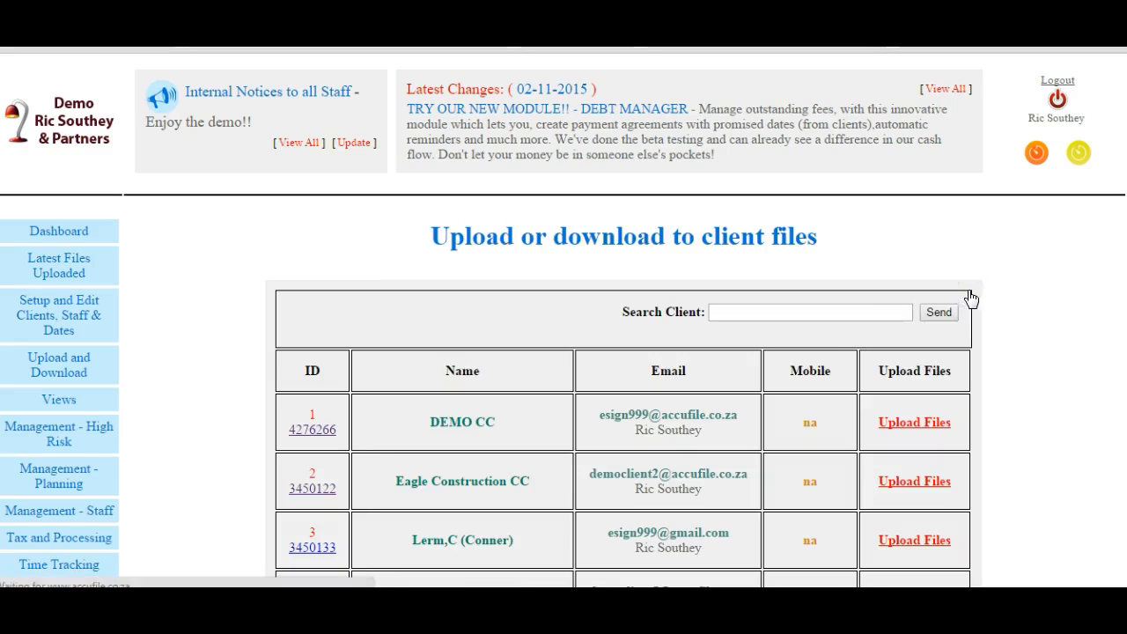
left_click(914, 423)
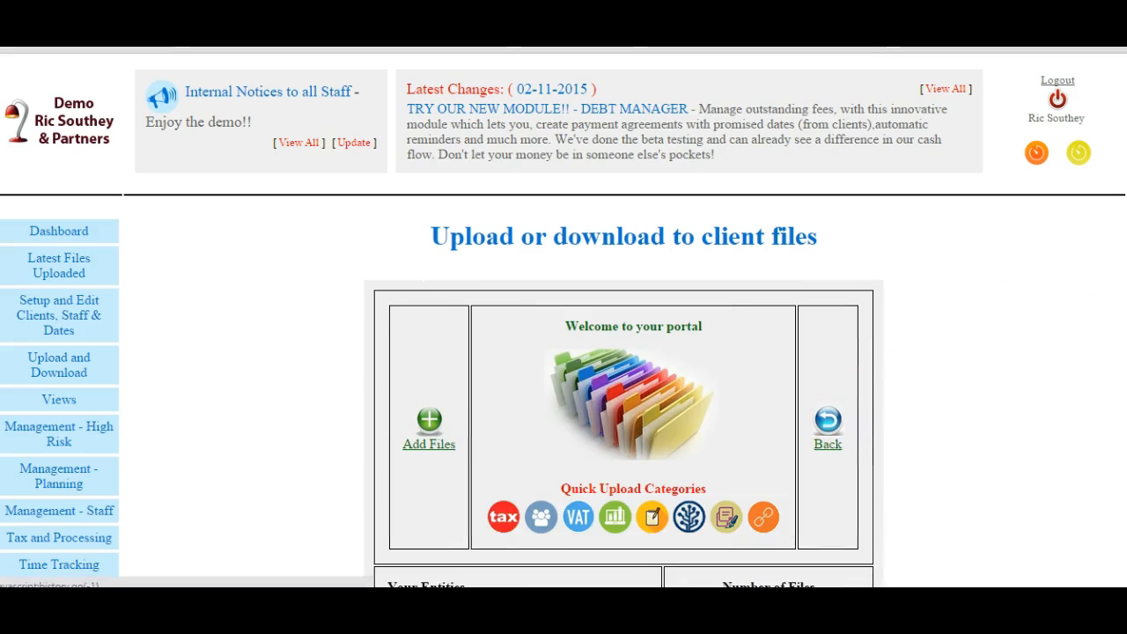
scroll(1106, 282, "down", 2)
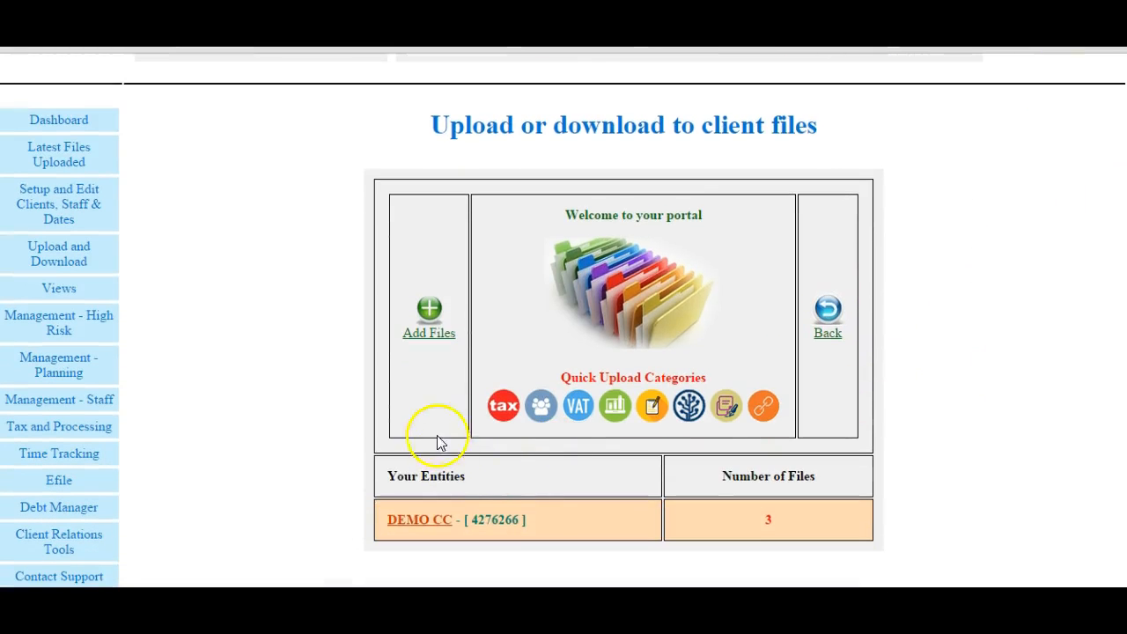
- Open DEMO CC's Vat Return Jun 2015 category and view the files stored in it
left_click(420, 521)
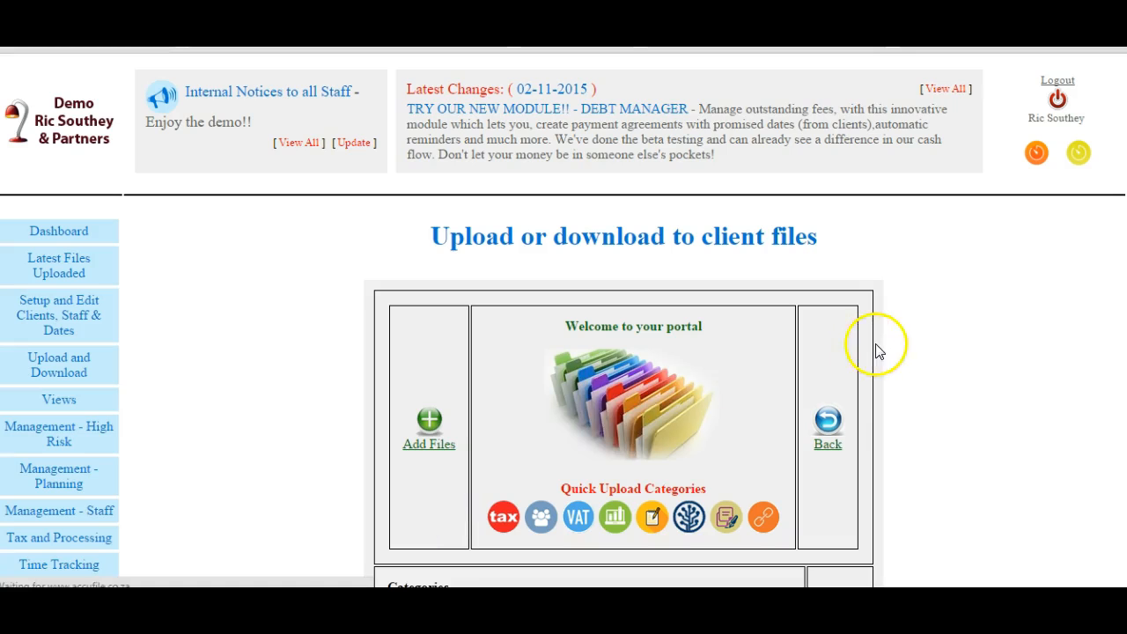
scroll(564, 320, "down", 1)
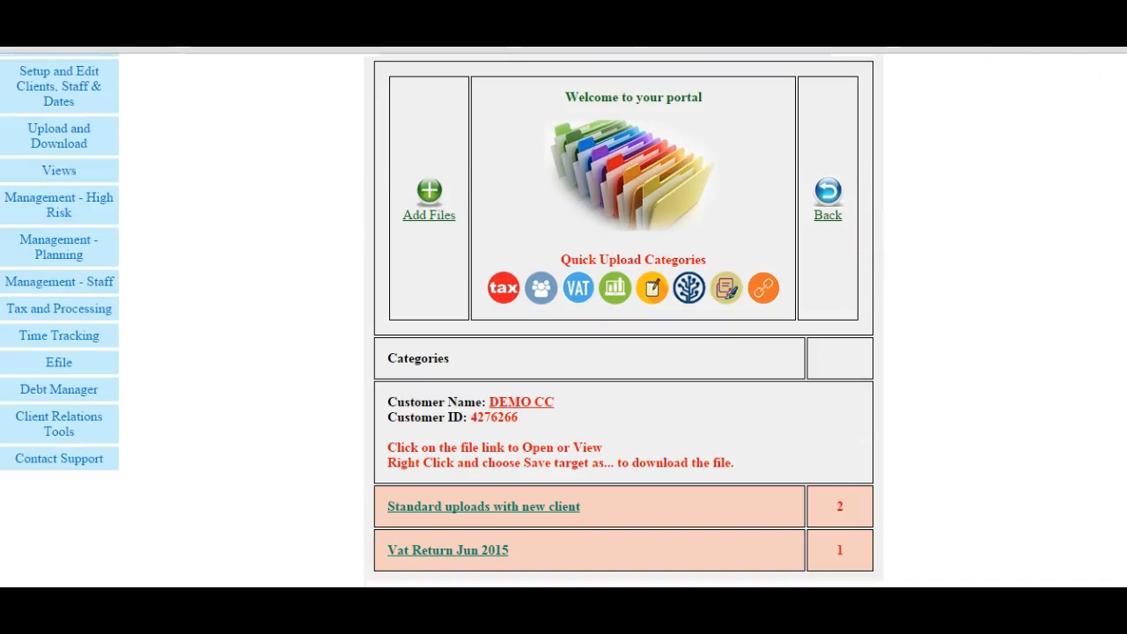
left_click(476, 553)
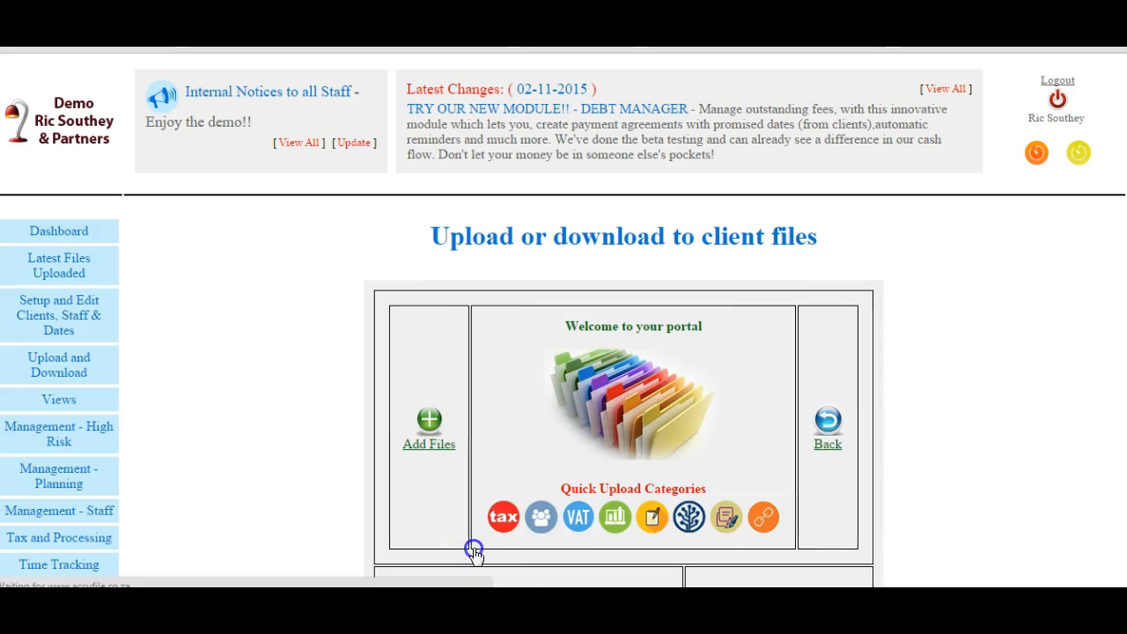
scroll(1117, 308, "down", 4)
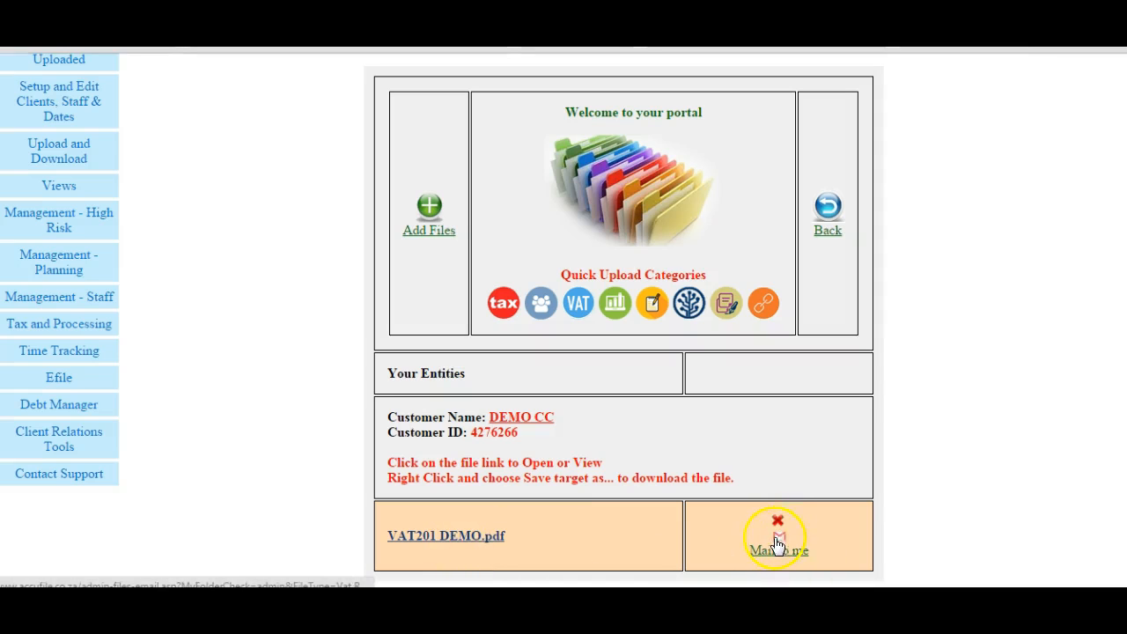
- Open the form for adding files to DEMO CC and look over its file and category fields
left_click(440, 228)
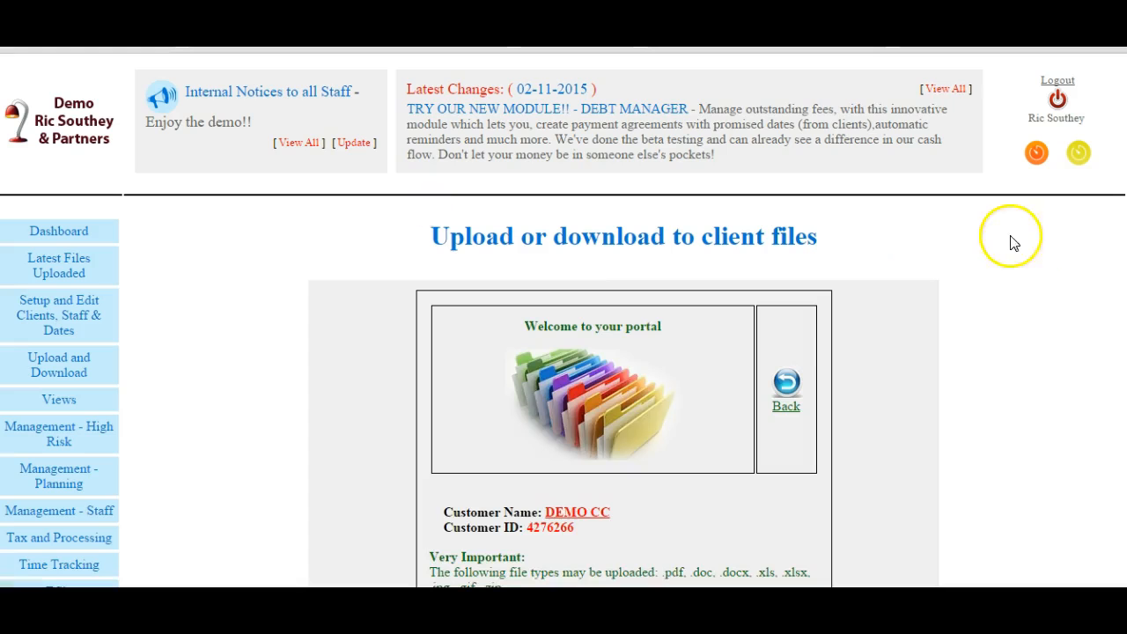
scroll(1011, 499, "down", 7)
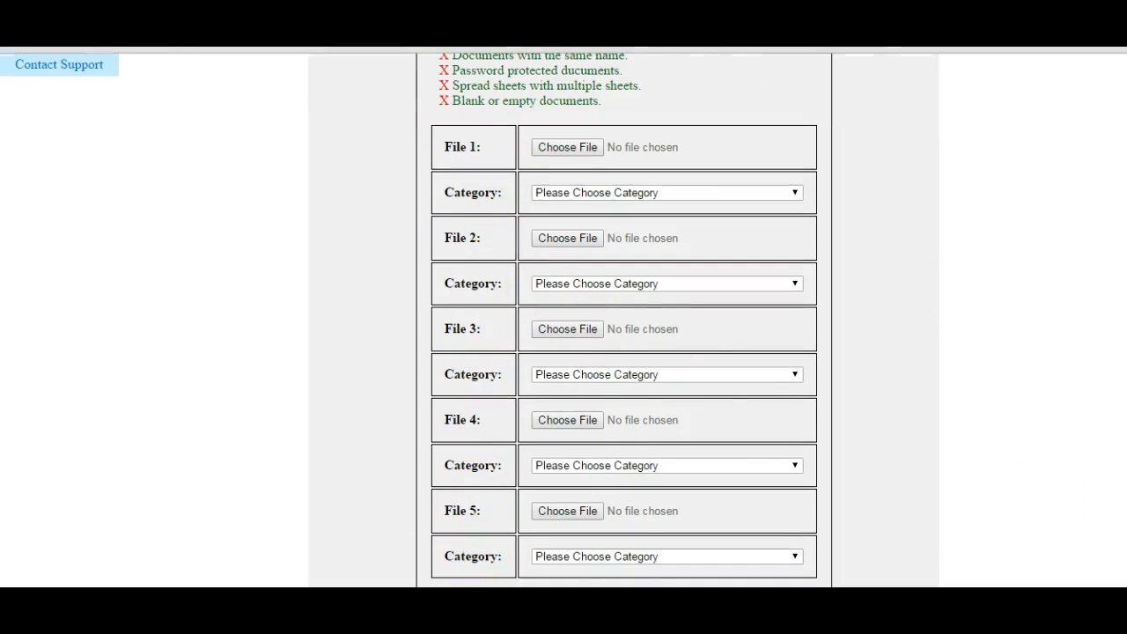
scroll(564, 317, "up", 7)
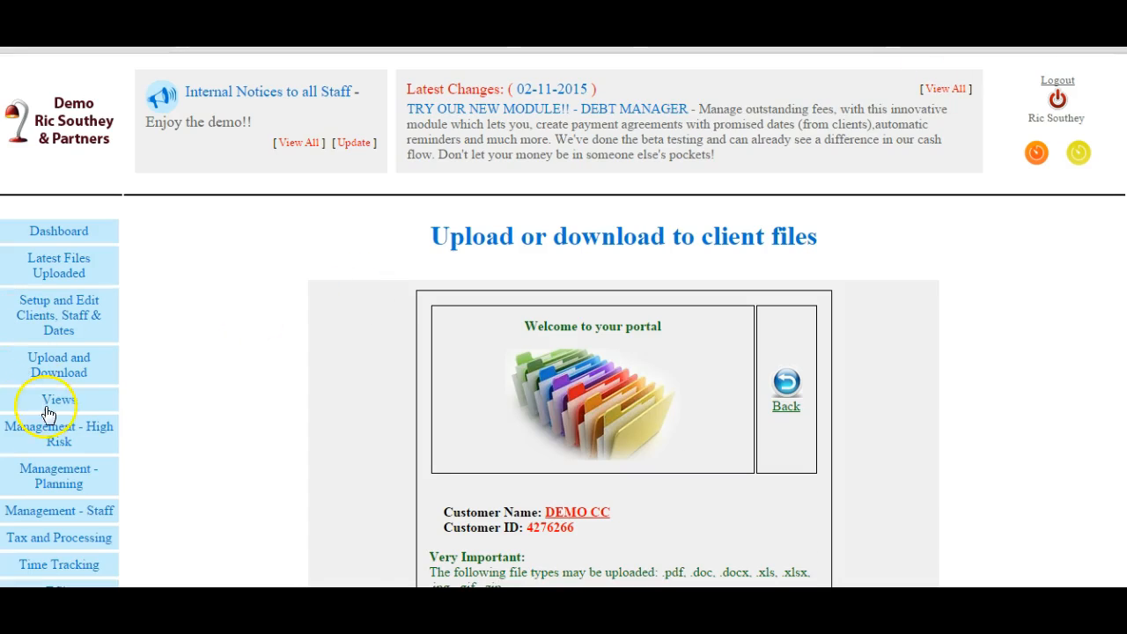
- View the Vat not loaded report for the current month from the high-risk management reports
left_click(55, 432)
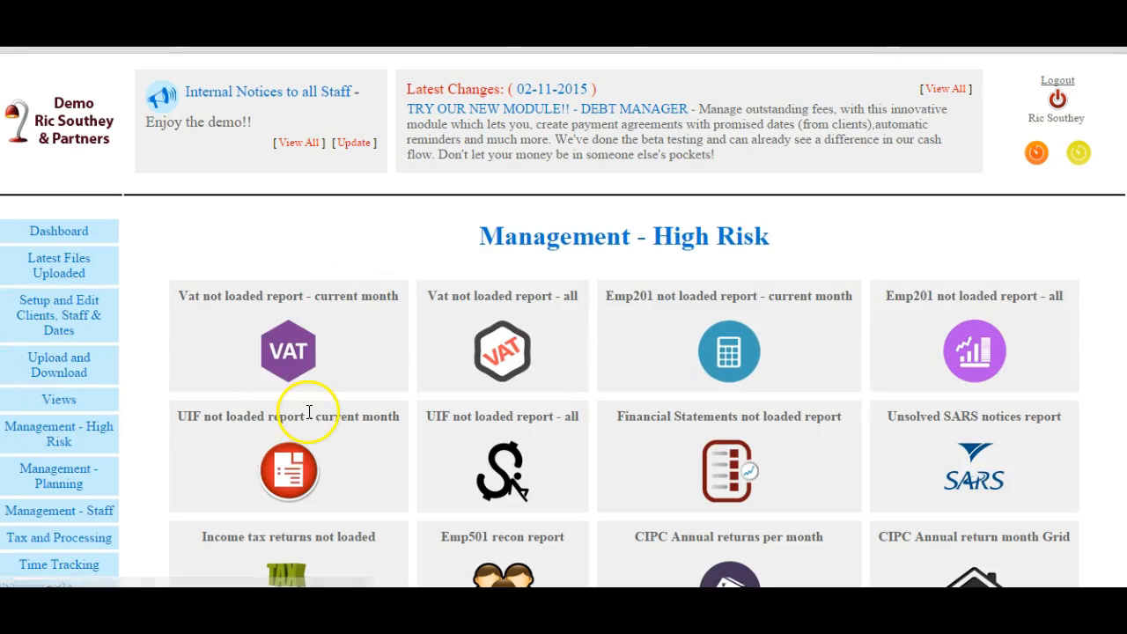
left_click(290, 350)
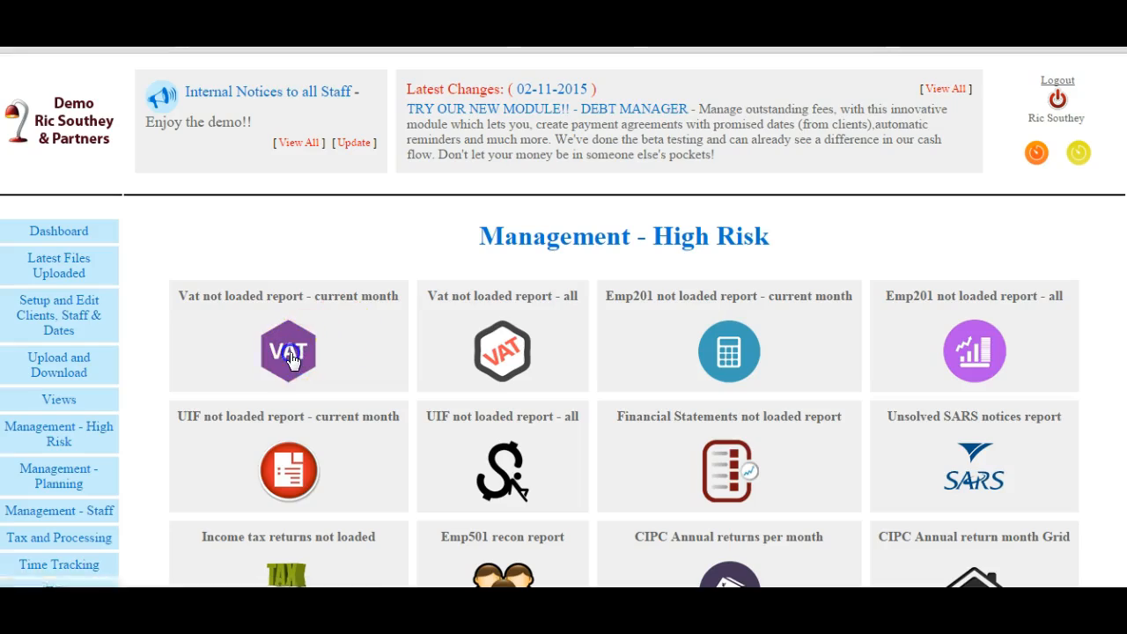
left_click(568, 132)
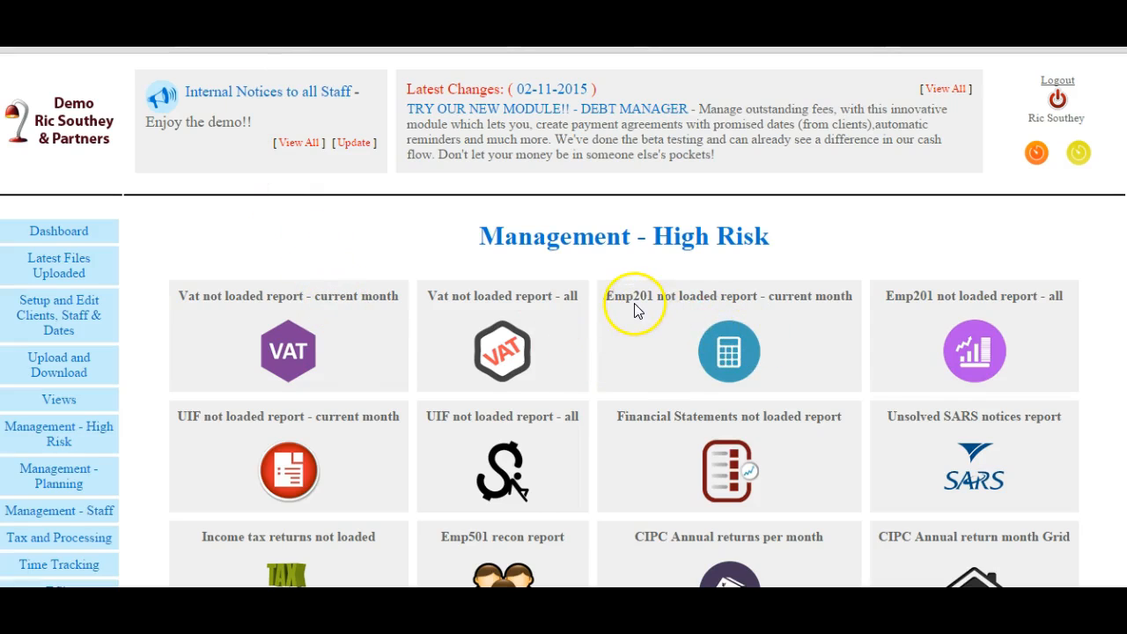
- Look through the remaining high-risk reports and open the one for CIPC annual returns not loaded
scroll(1114, 388, "down", 3)
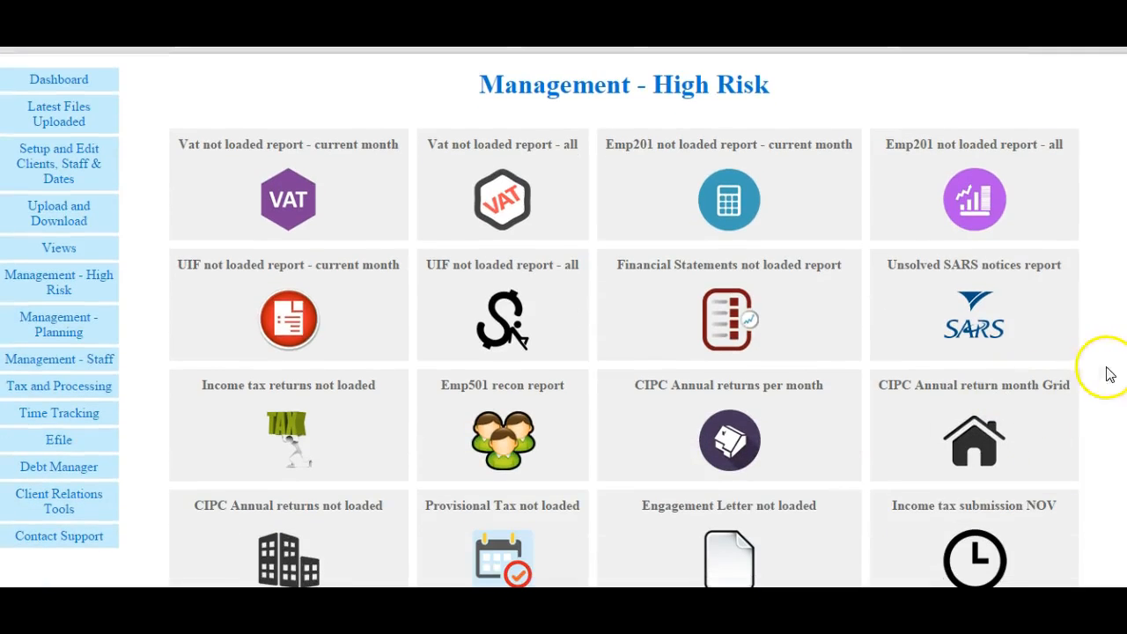
scroll(1110, 374, "down", 1)
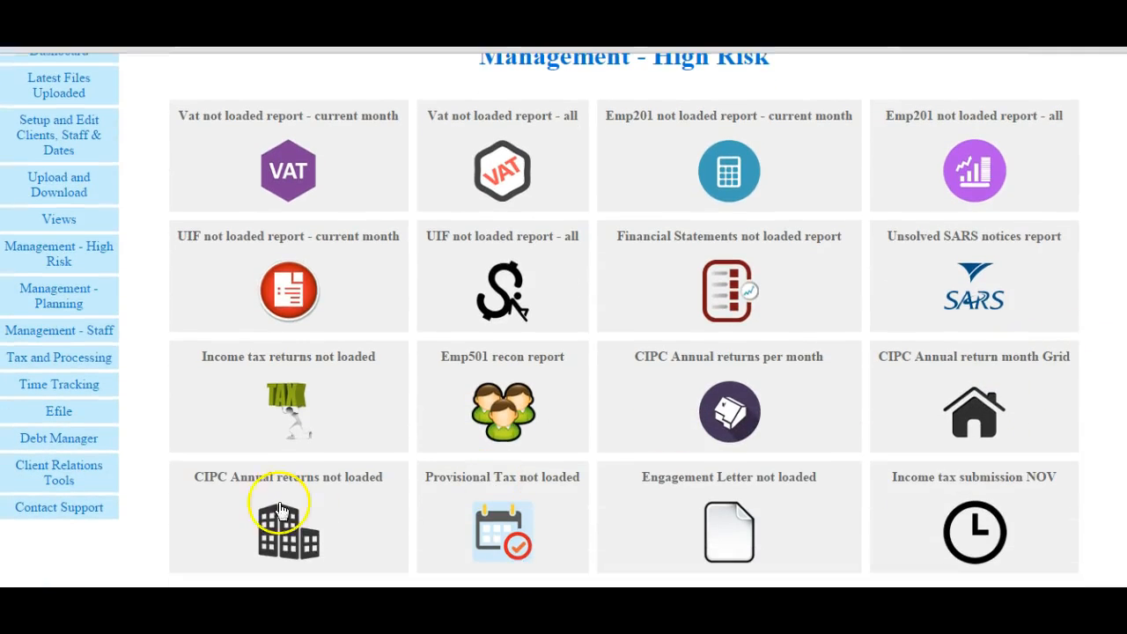
left_click(282, 532)
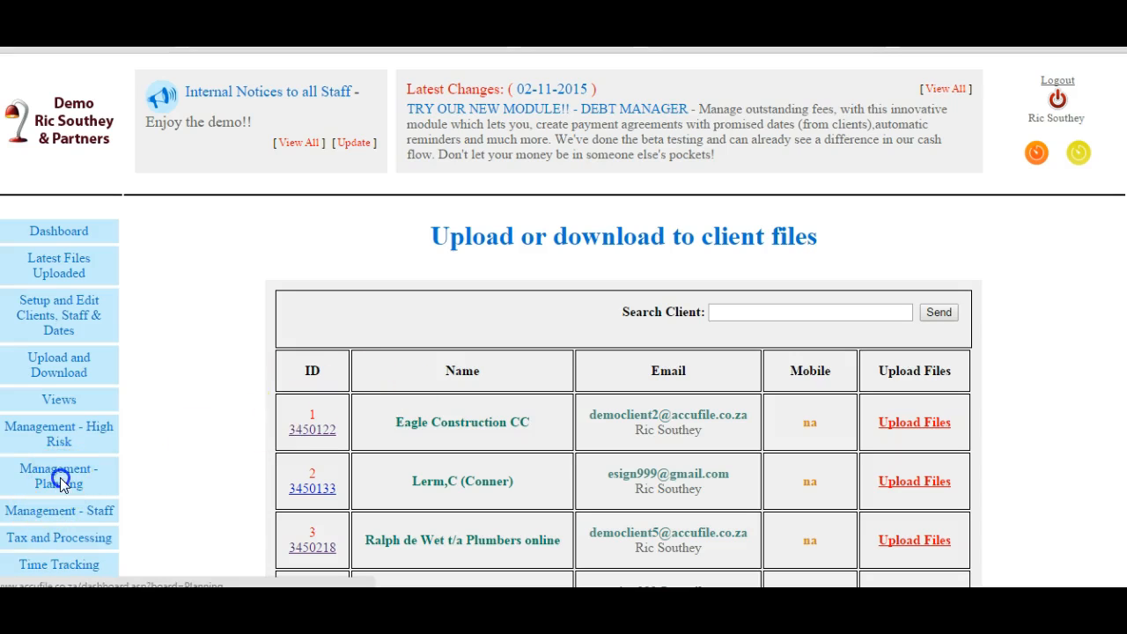
- View the AFS Planning Grid from the management planning area and close it
left_click(60, 480)
left_click(436, 357)
left_click(570, 132)
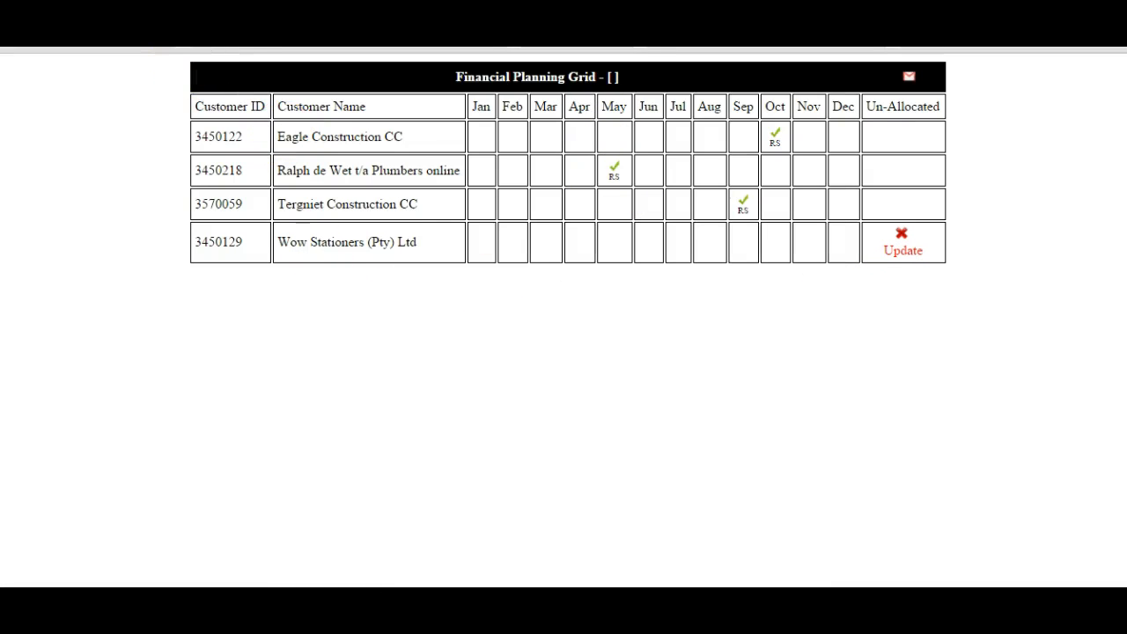
left_click(211, 26)
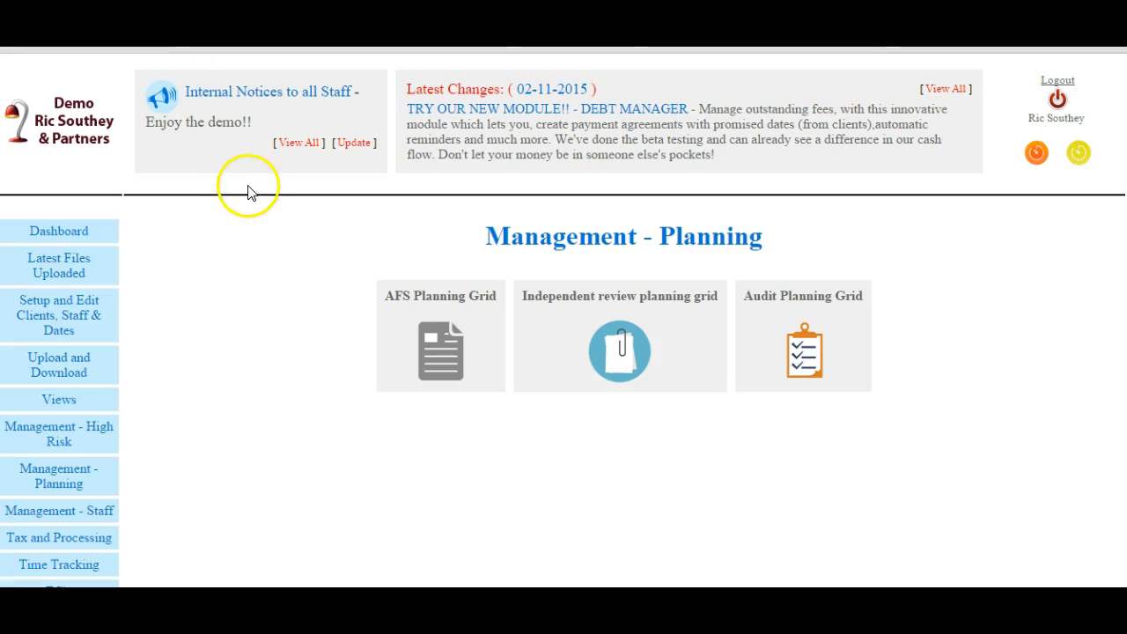
- Start the incidental timer and enter the note "someone walked in and it enerates a possible fee"
scroll(1098, 242, "down", 3)
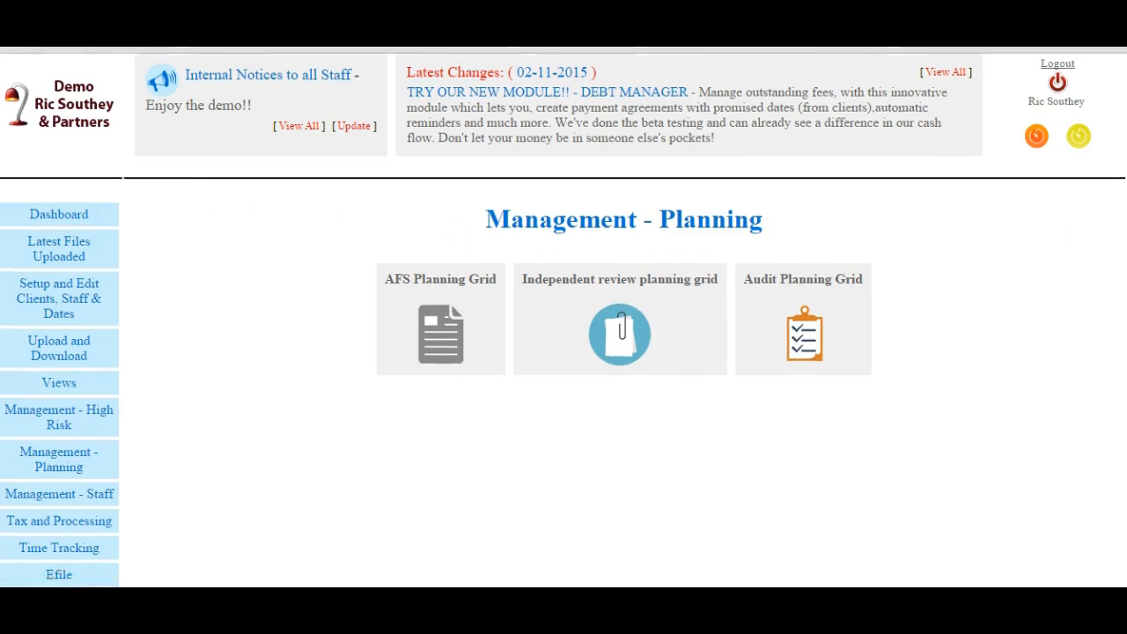
scroll(1099, 242, "up", 2)
scroll(564, 320, "up", 1)
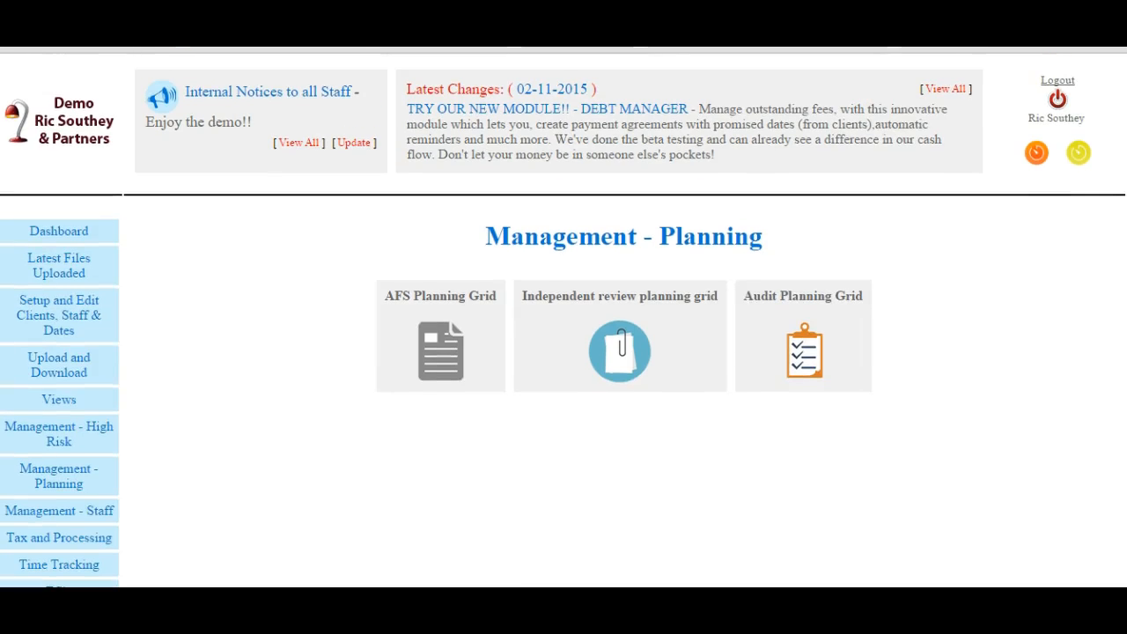
left_click(1079, 156)
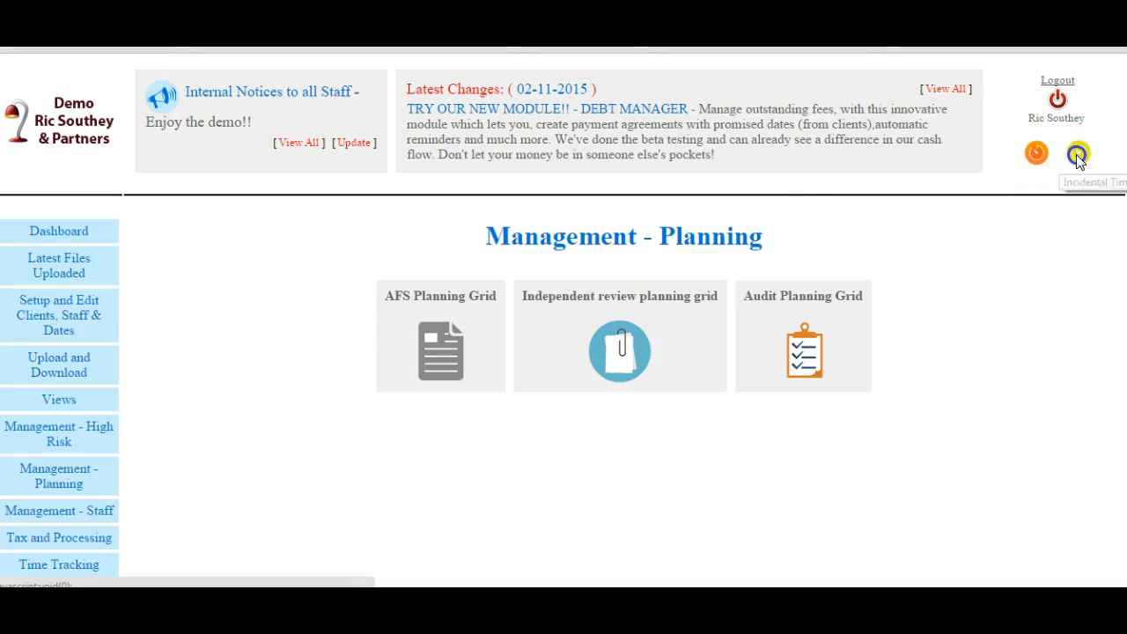
left_click(552, 214)
left_click(553, 253)
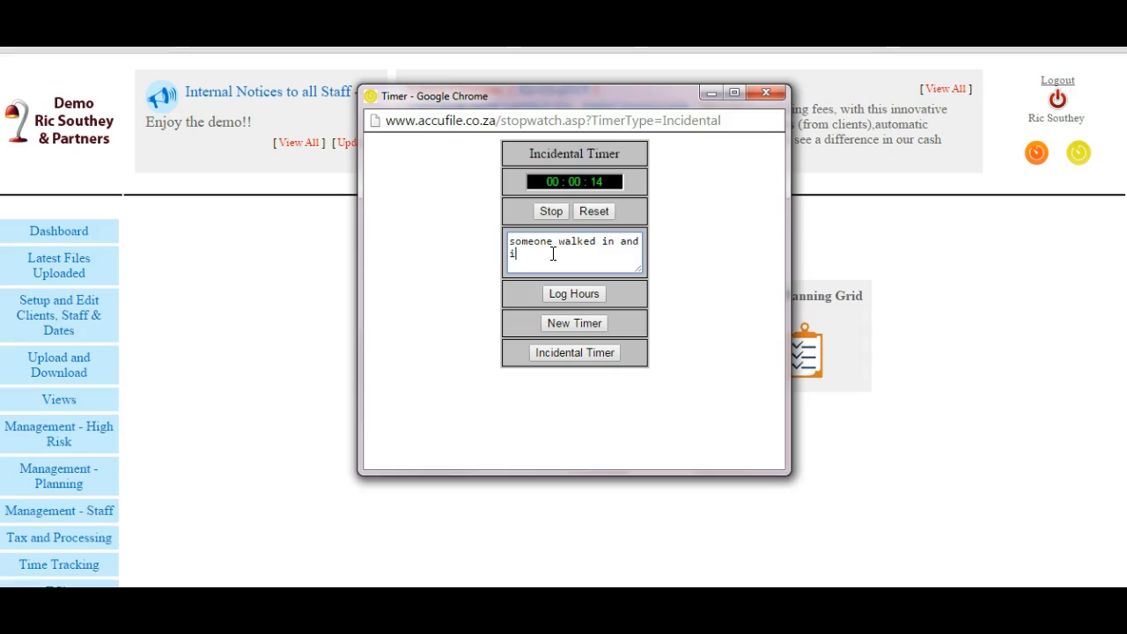
type("nerates a possible fee")
- Stop the incidental timer, open its hour-logging form, and close it without logging the time
left_click(551, 217)
left_click(570, 297)
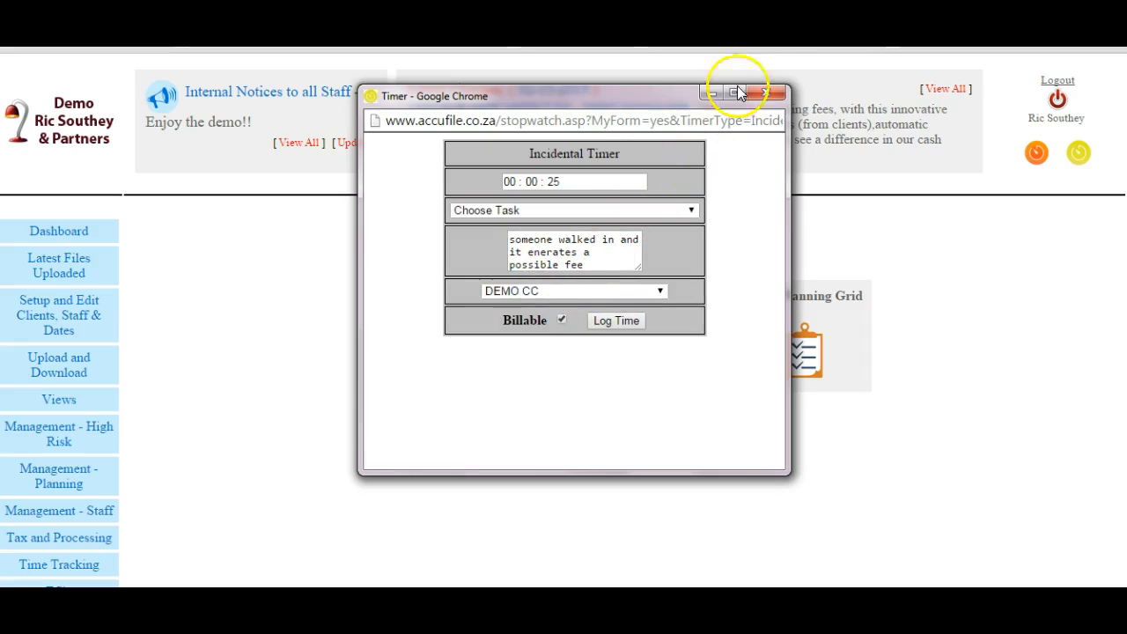
left_click(765, 93)
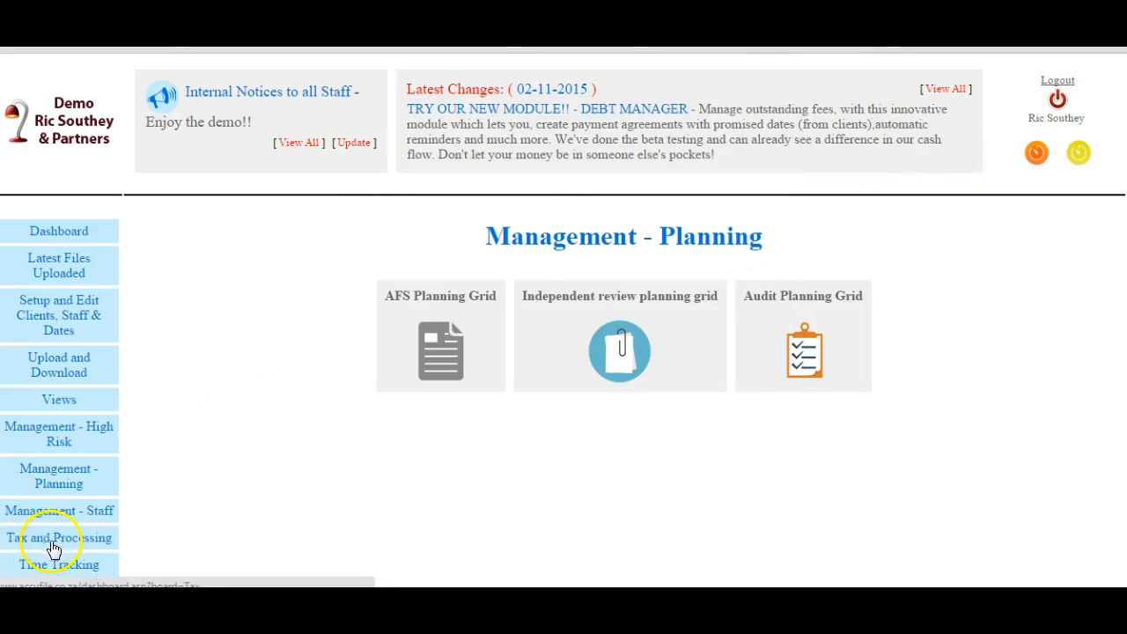
- Create a new time-tracking project described as "pretsige", keeping the preset project manager, and proceed to its staff and client allocation
left_click(77, 565)
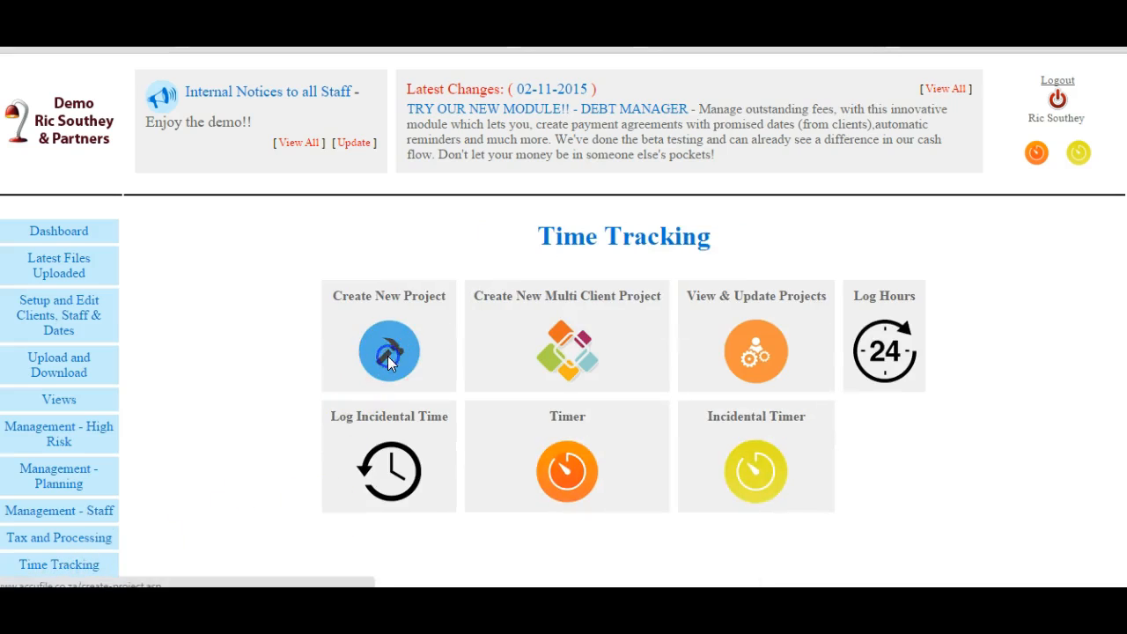
left_click(390, 361)
left_click(593, 313)
type("pretsige")
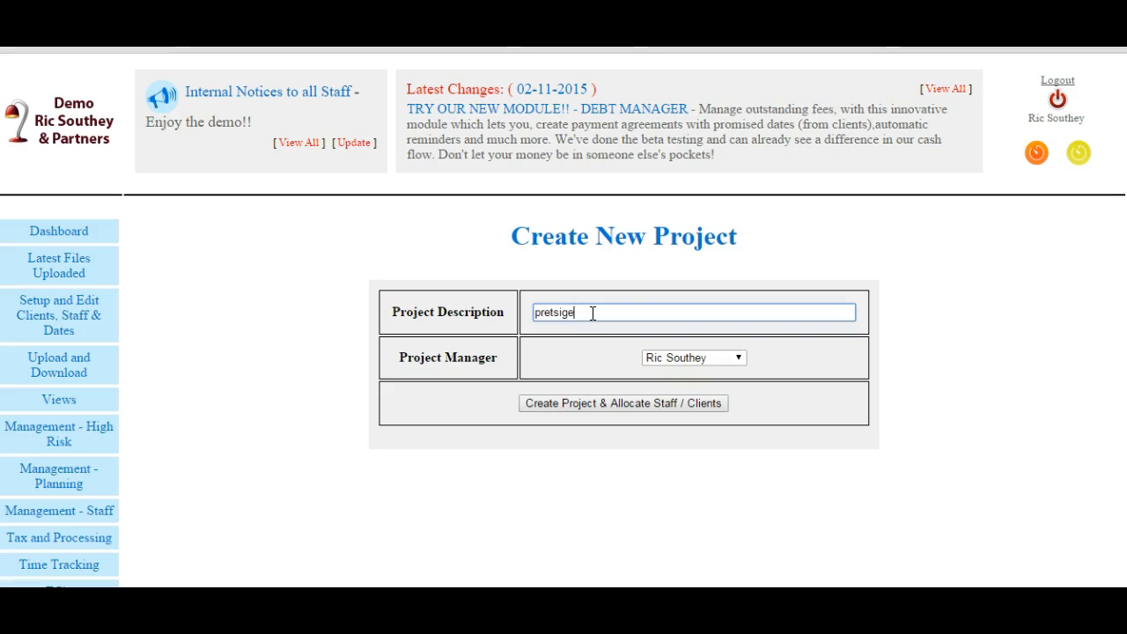
left_click(619, 406)
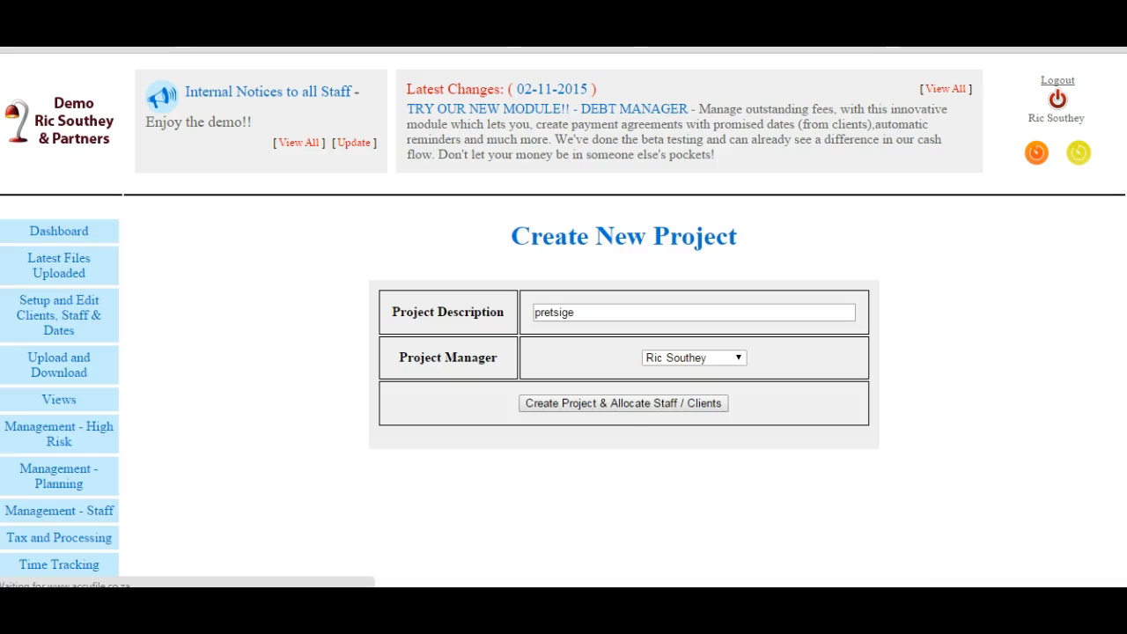
scroll(740, 320, "down", 2)
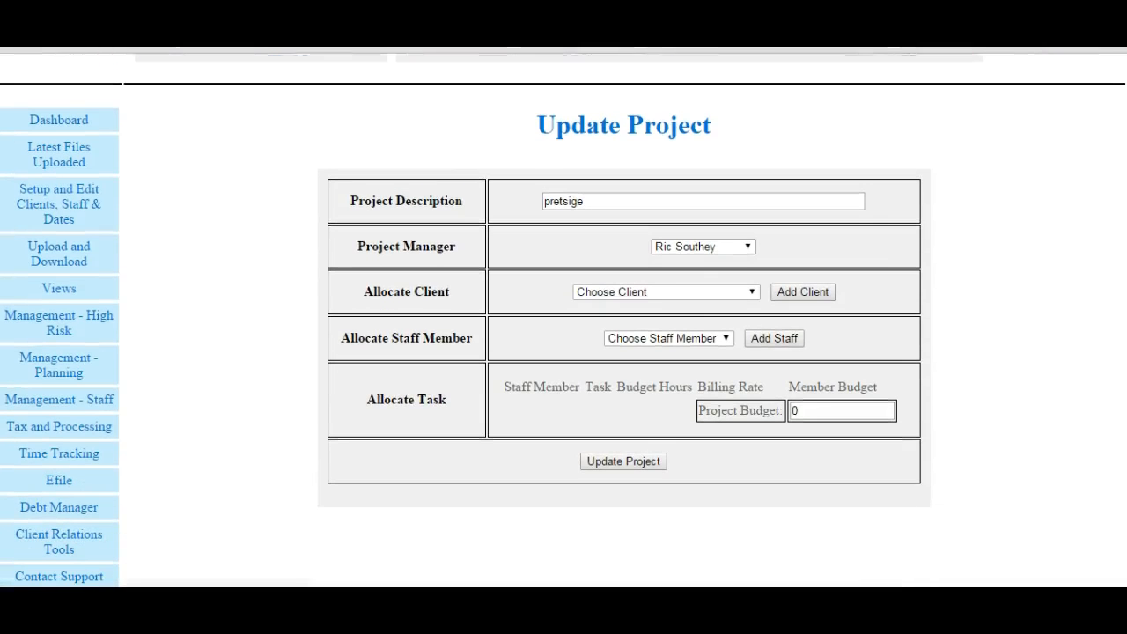
- Allocate DEMO CC as the client of the "pretsige" project
left_click(750, 292)
left_click(666, 320)
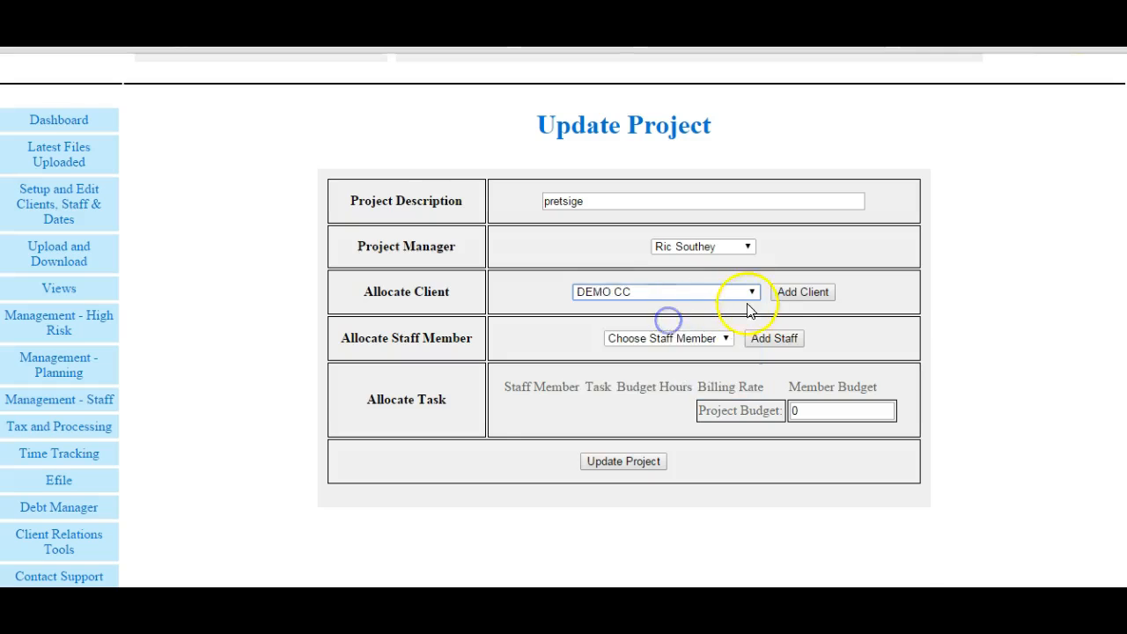
left_click(787, 298)
- Allocate Britney Spears as a staff member on the "pretsige" project and dismiss the missing-task alert
left_click(775, 450)
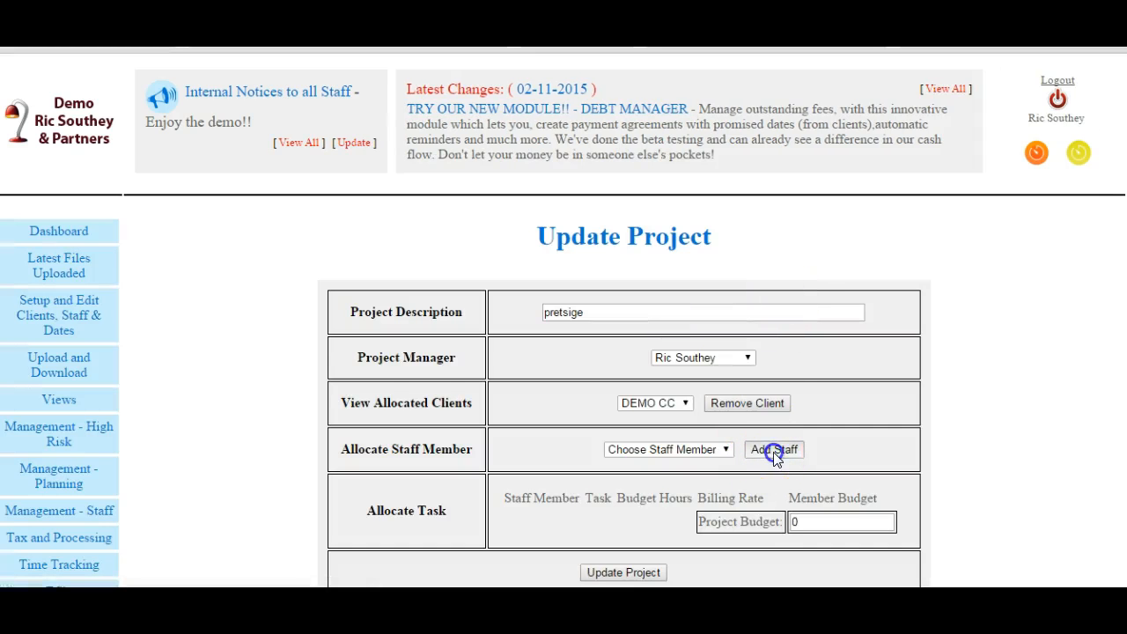
left_click(727, 452)
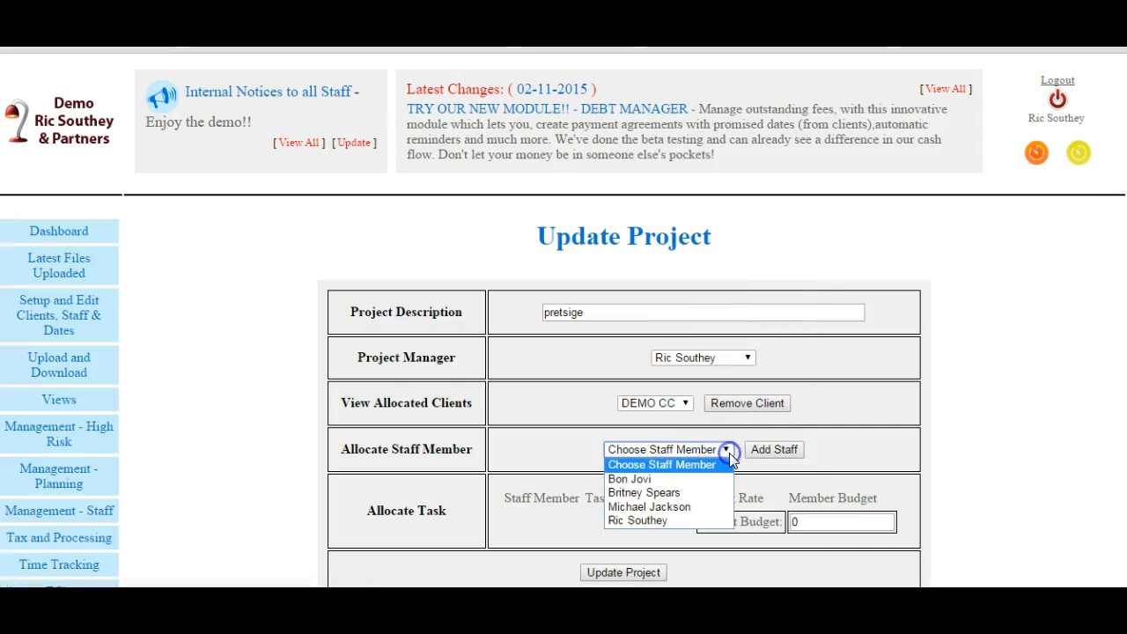
left_click(767, 451)
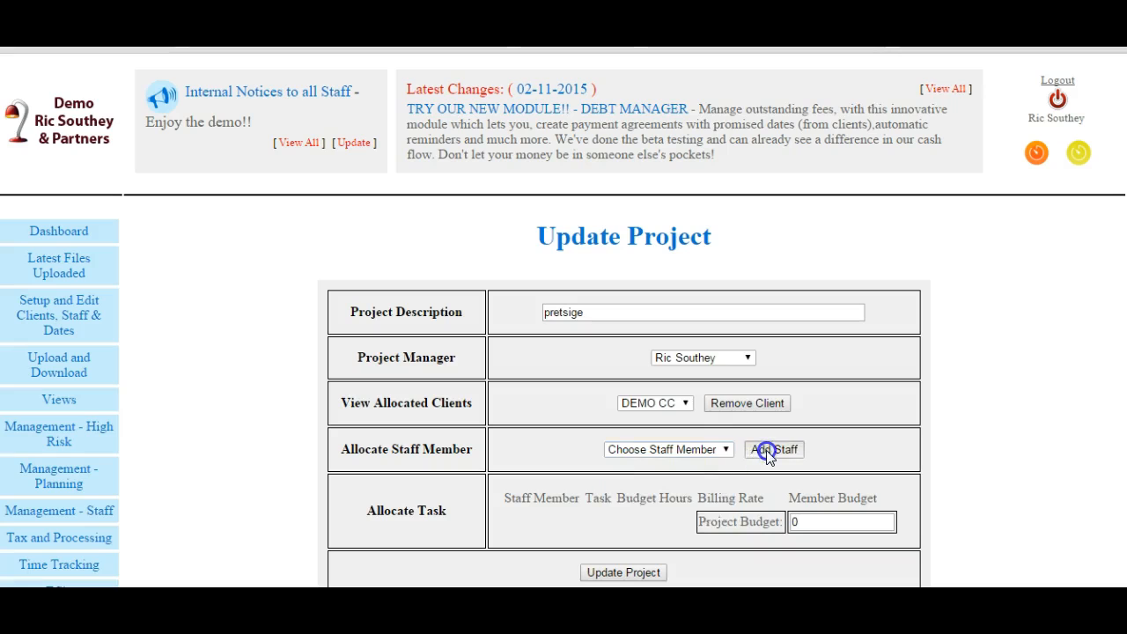
left_click(726, 450)
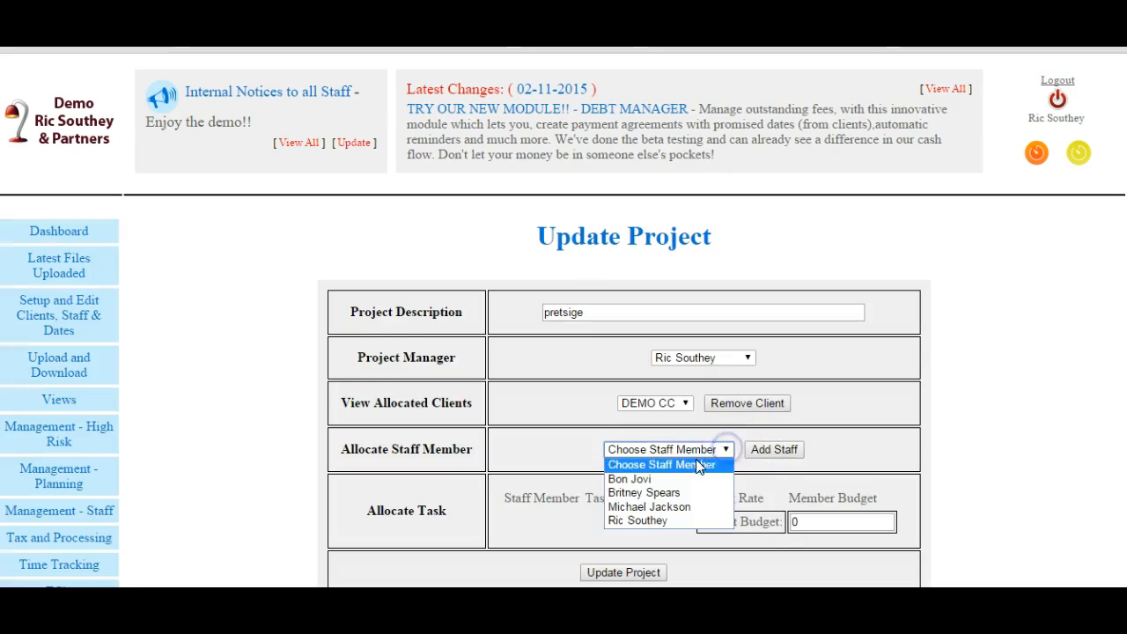
left_click(644, 493)
left_click(750, 450)
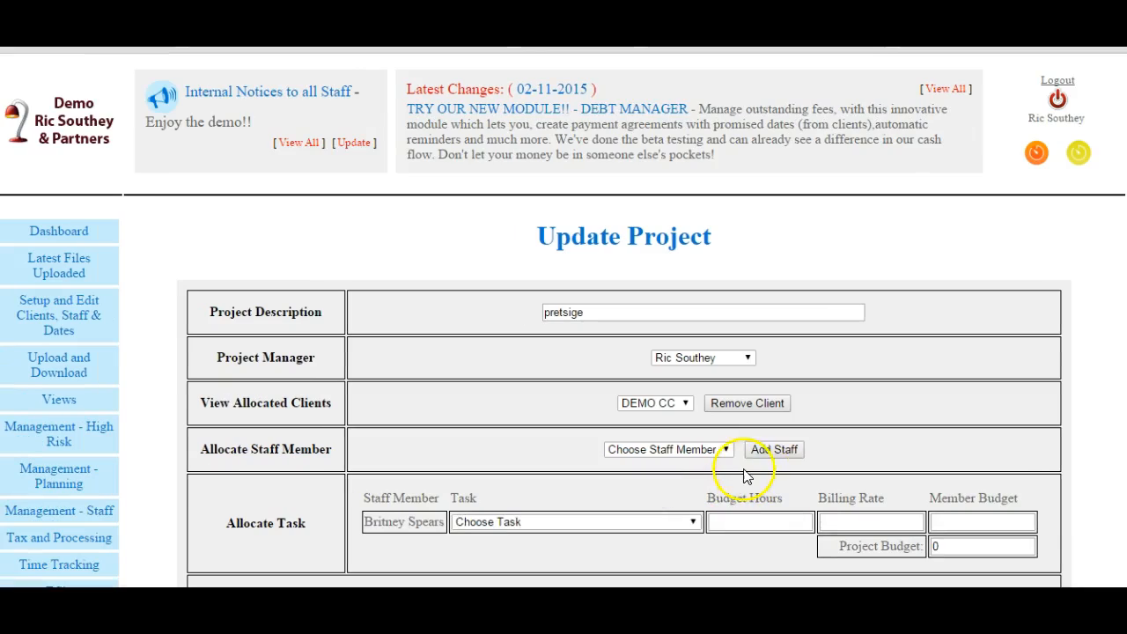
left_click(765, 449)
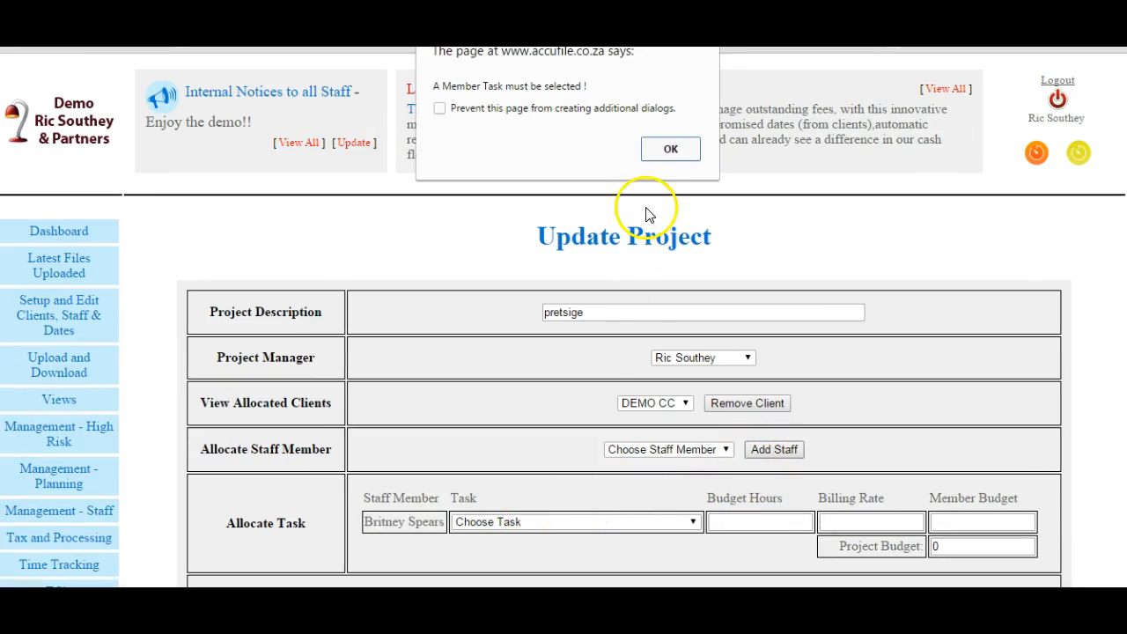
left_click(667, 148)
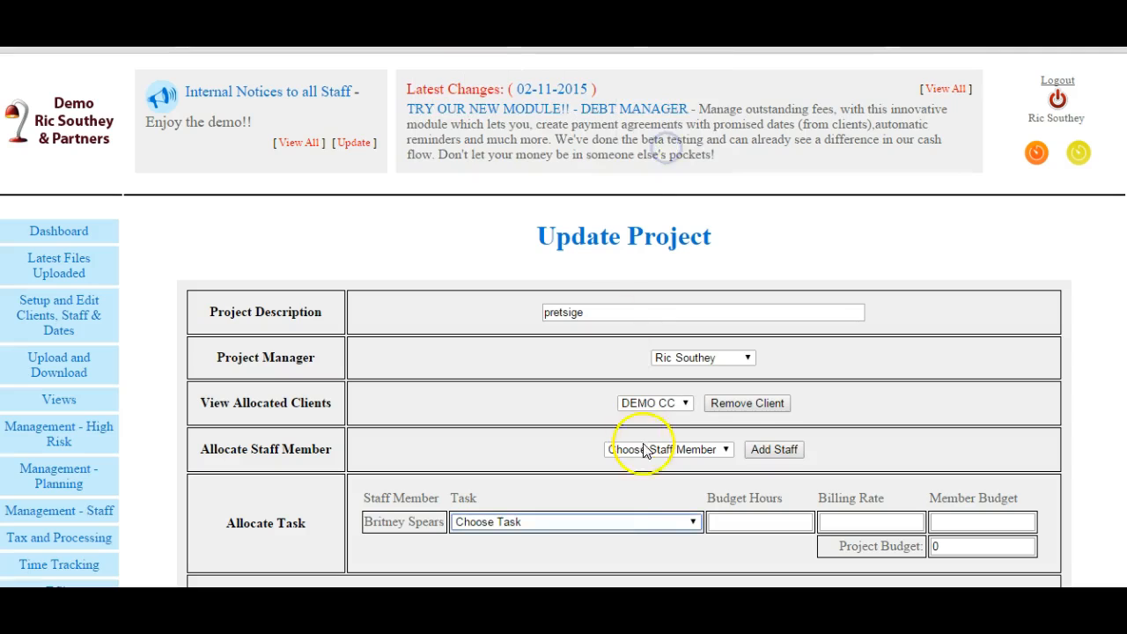
- Assign the staff member the "Con - Tax consulting" task with 5 budget hours at a billing rate of 500, and save the project
left_click(692, 521)
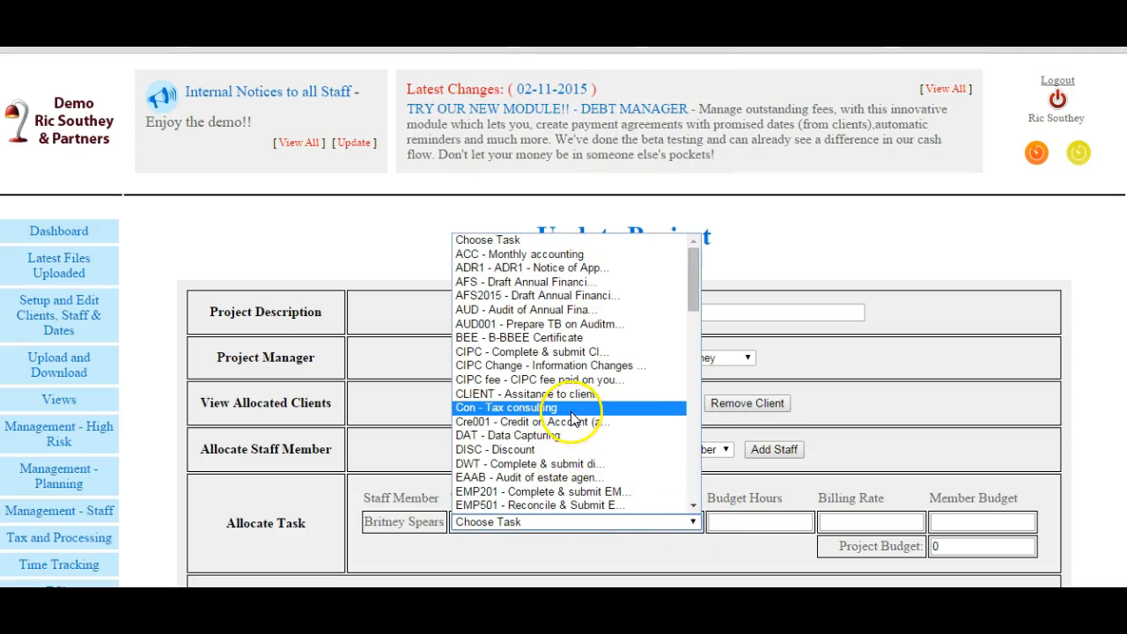
left_click(562, 408)
left_click(731, 526)
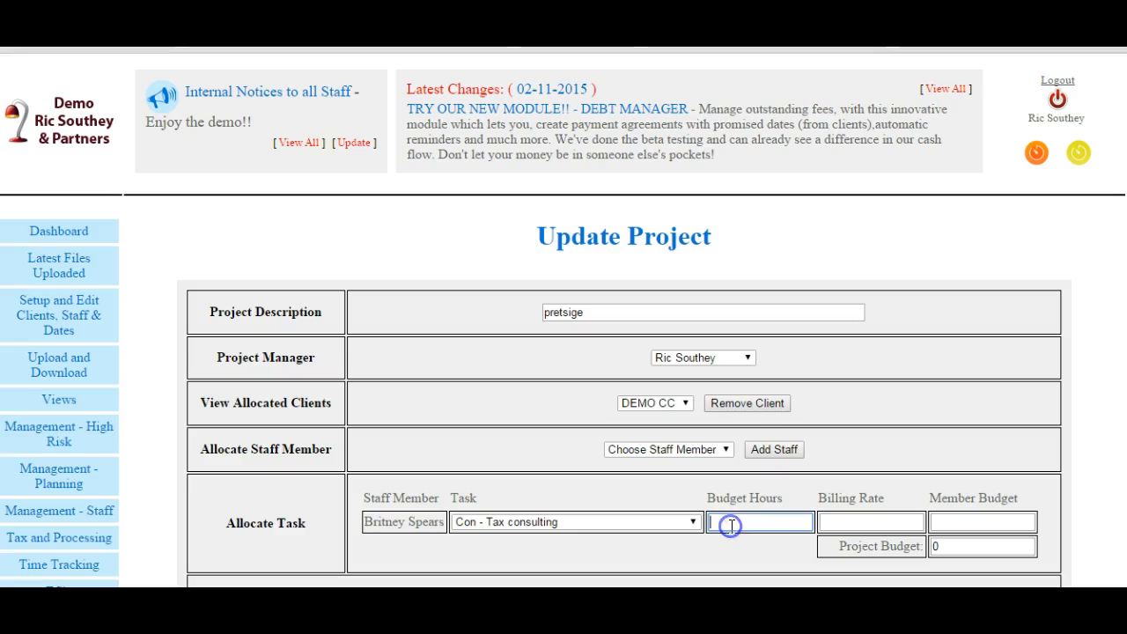
left_click(846, 526)
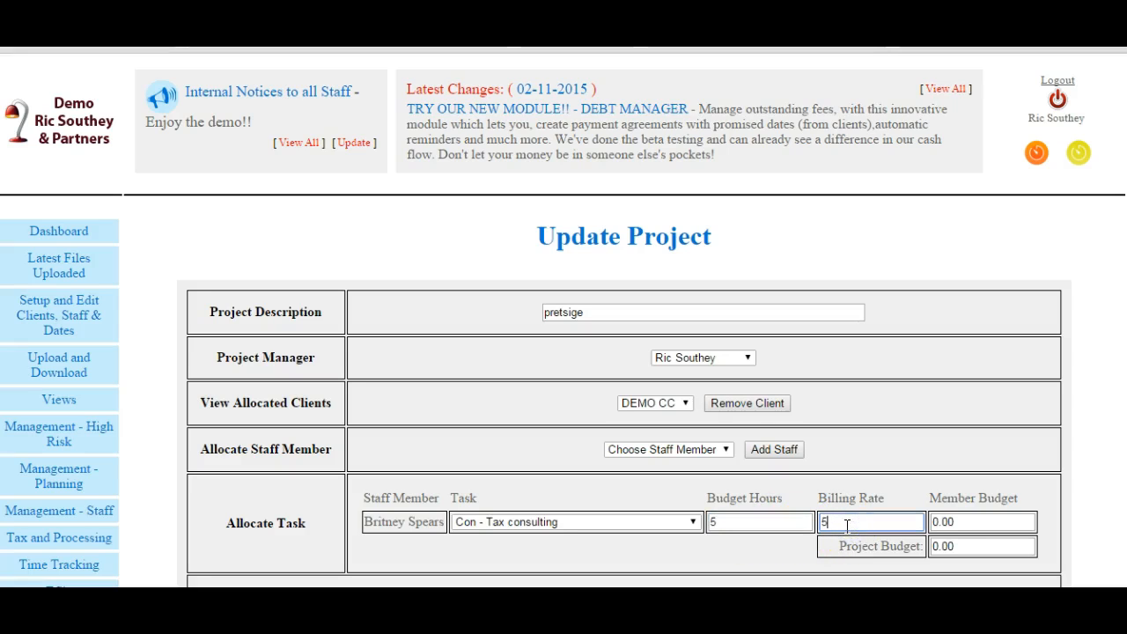
key("Tab")
left_click(893, 527)
key("Tab")
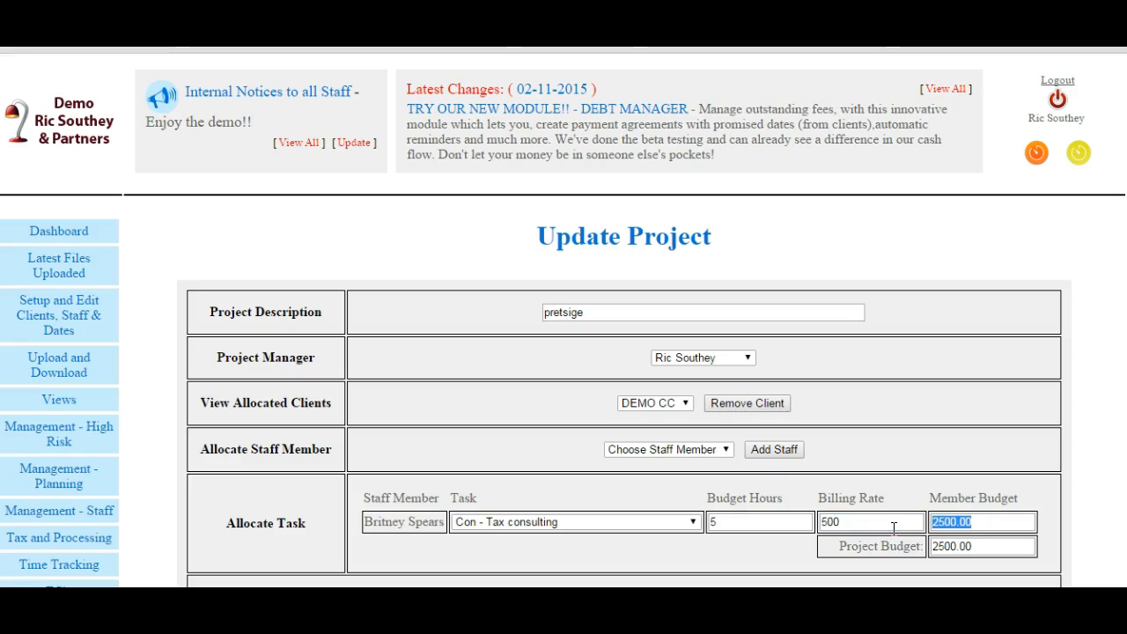
scroll(564, 352, "down", 1)
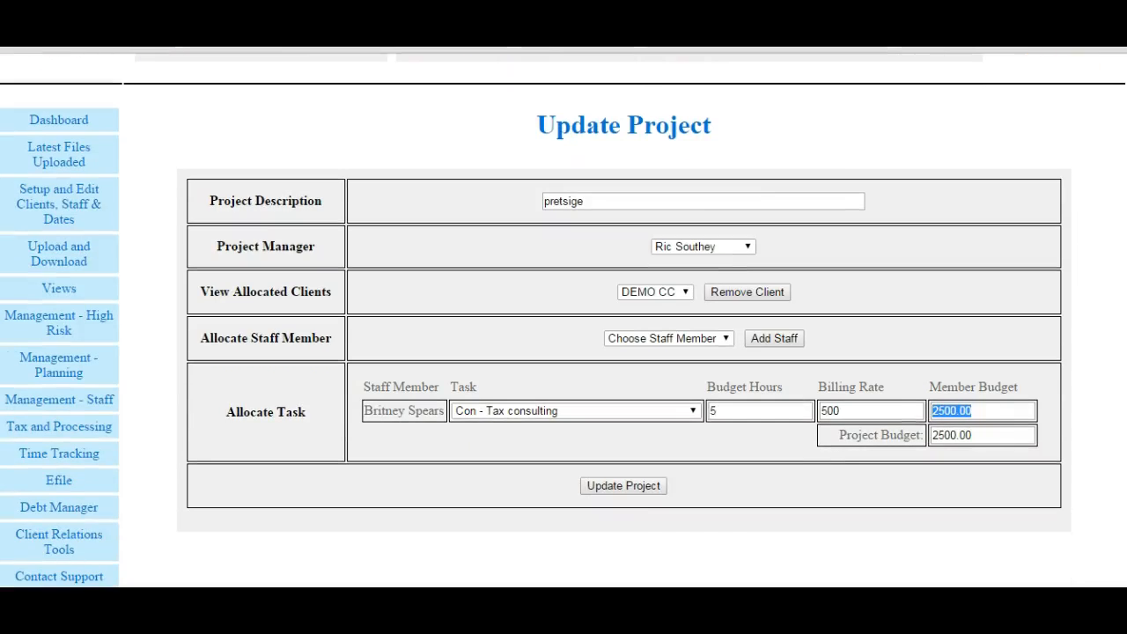
left_click(626, 486)
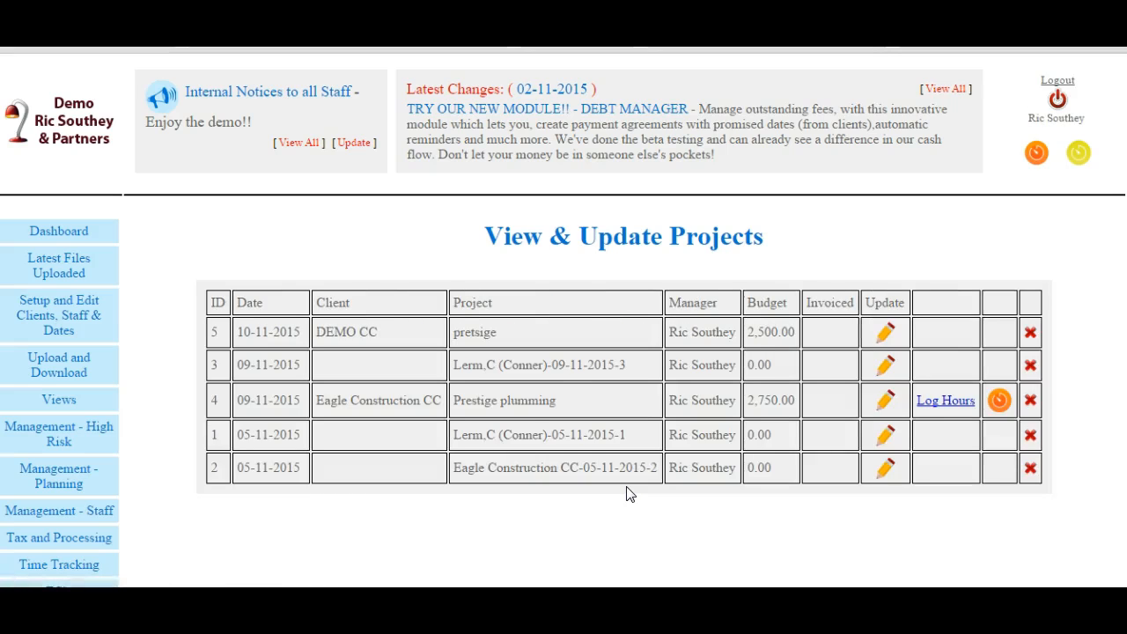
- Reopen the "pretsige" project from the projects list to review its allocations, and return to the time tracking overview
left_click(554, 429)
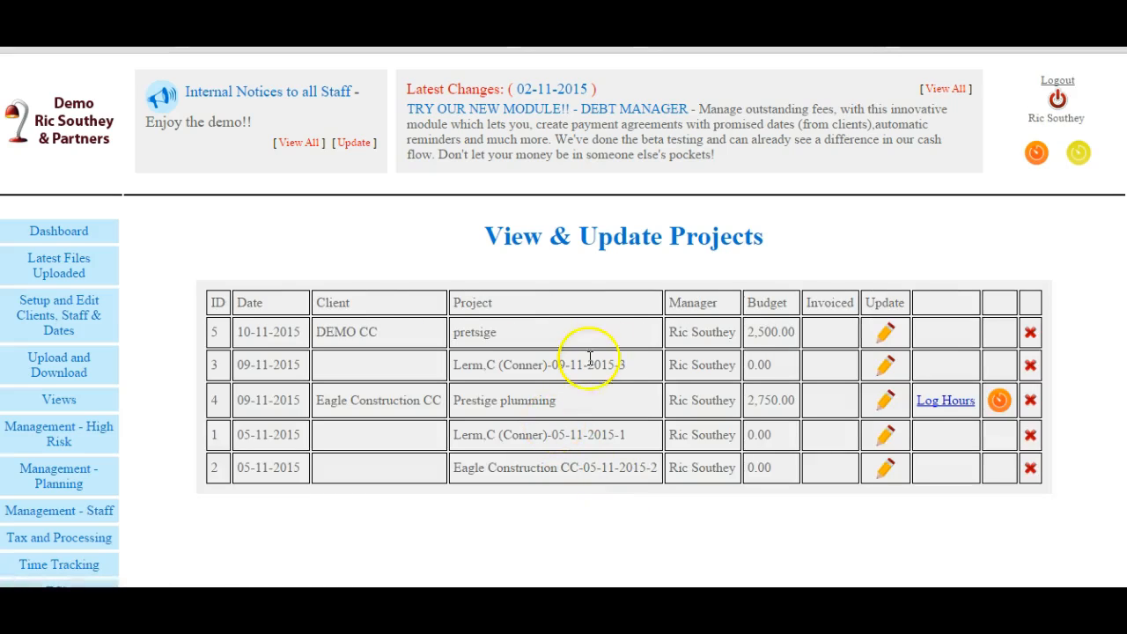
left_click(886, 332)
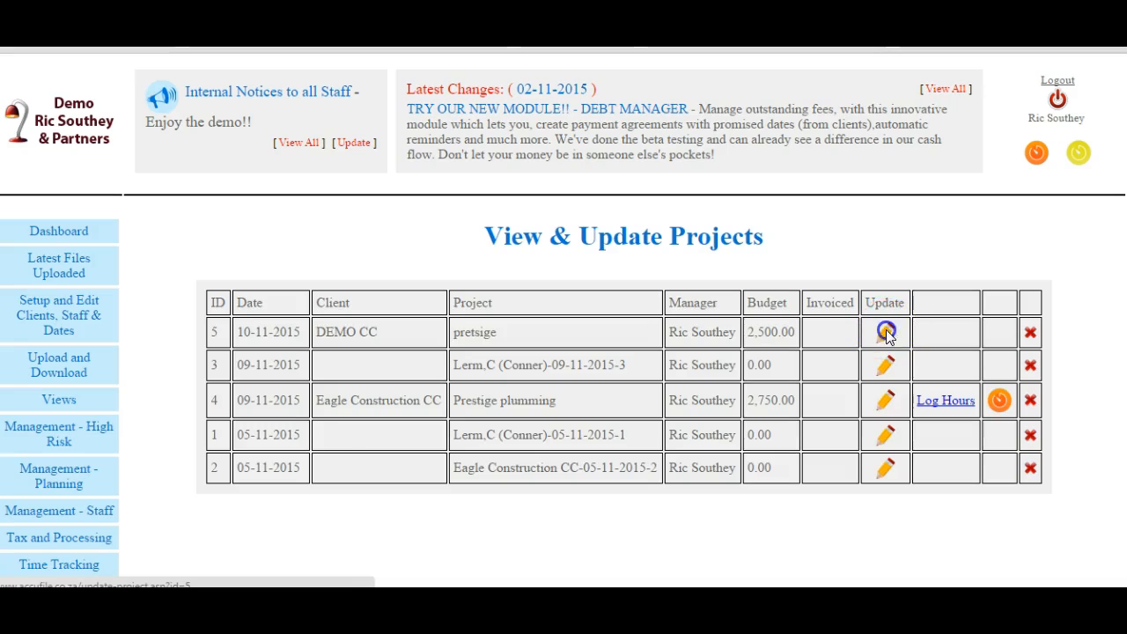
scroll(564, 352, "down", 2)
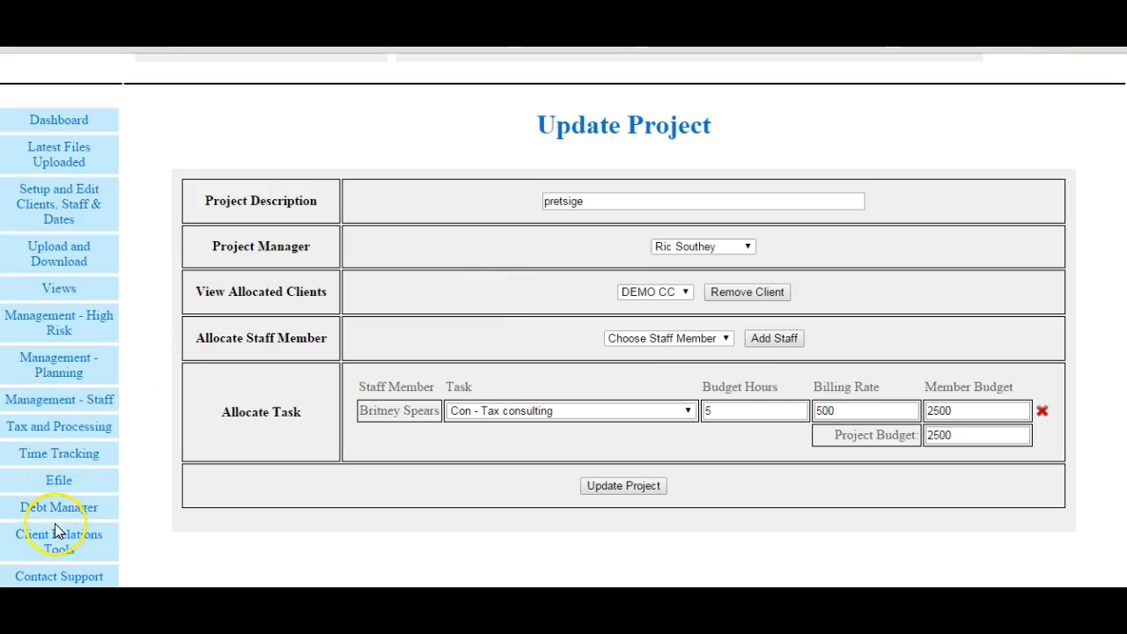
left_click(64, 456)
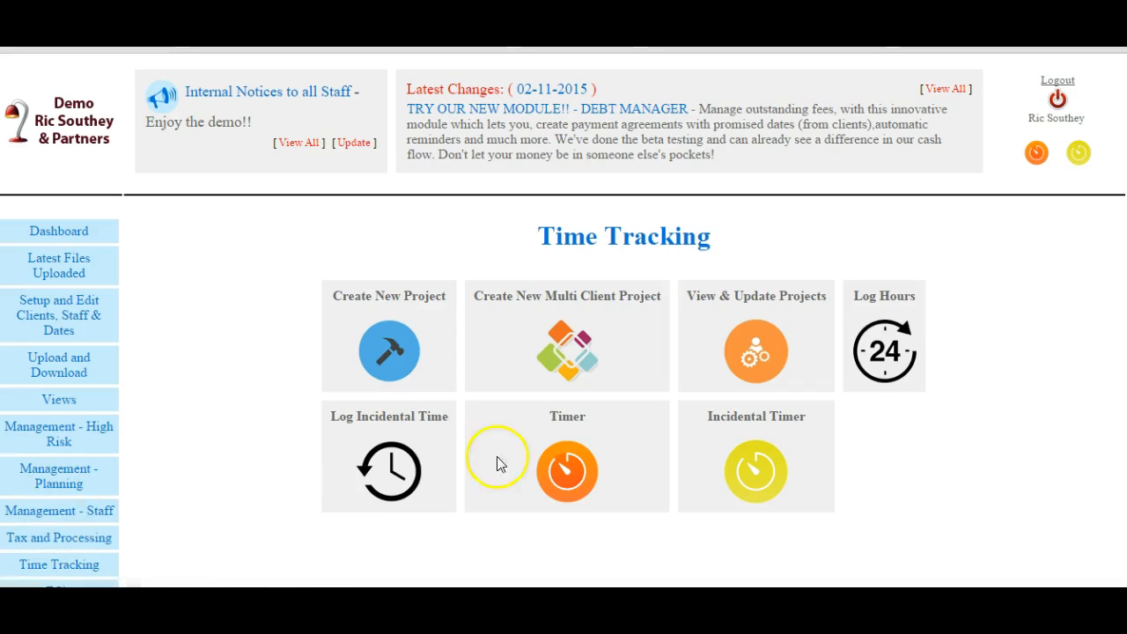
- Generate the Debt Manager's Agreement / Notes Platform Age Analysis report for all partners without a client search
scroll(563, 324, "down", 1)
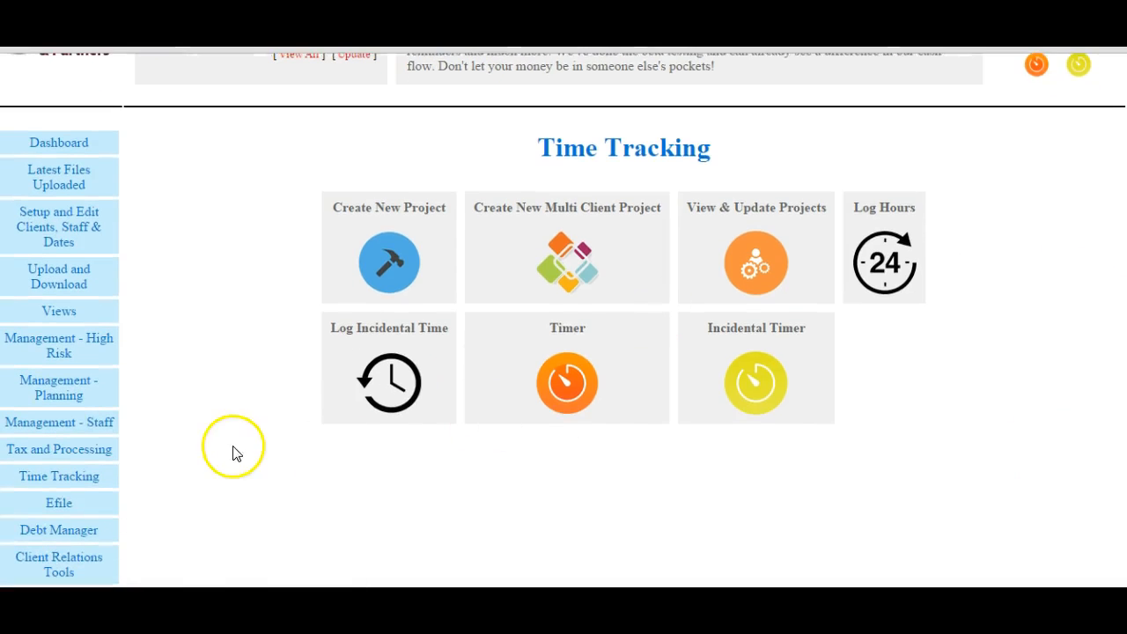
left_click(44, 533)
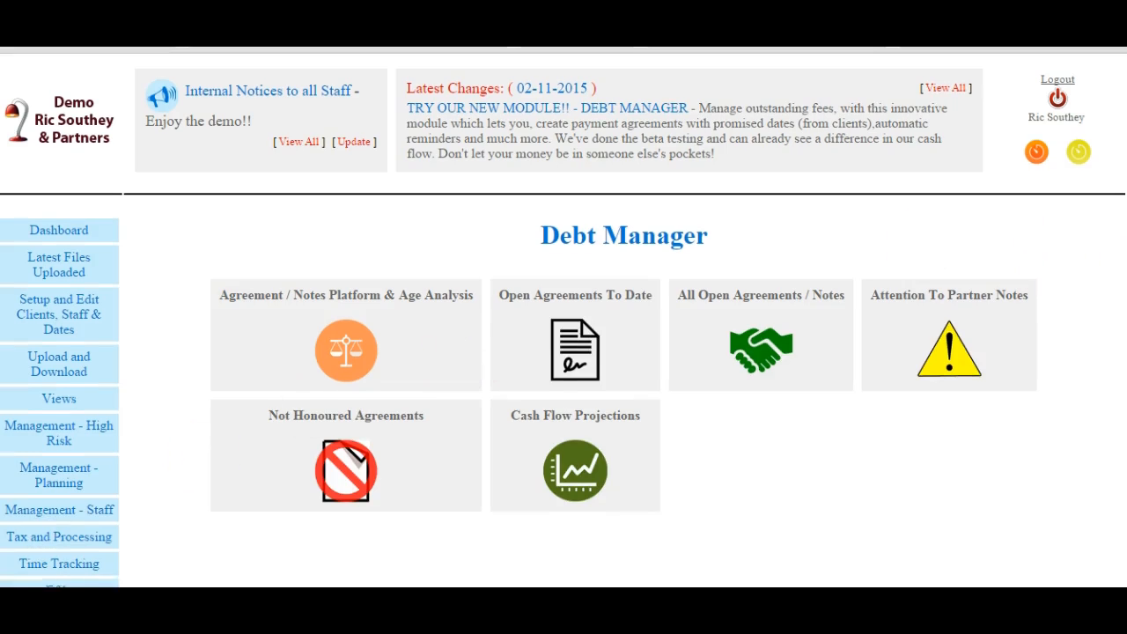
scroll(1059, 278, "down", 1)
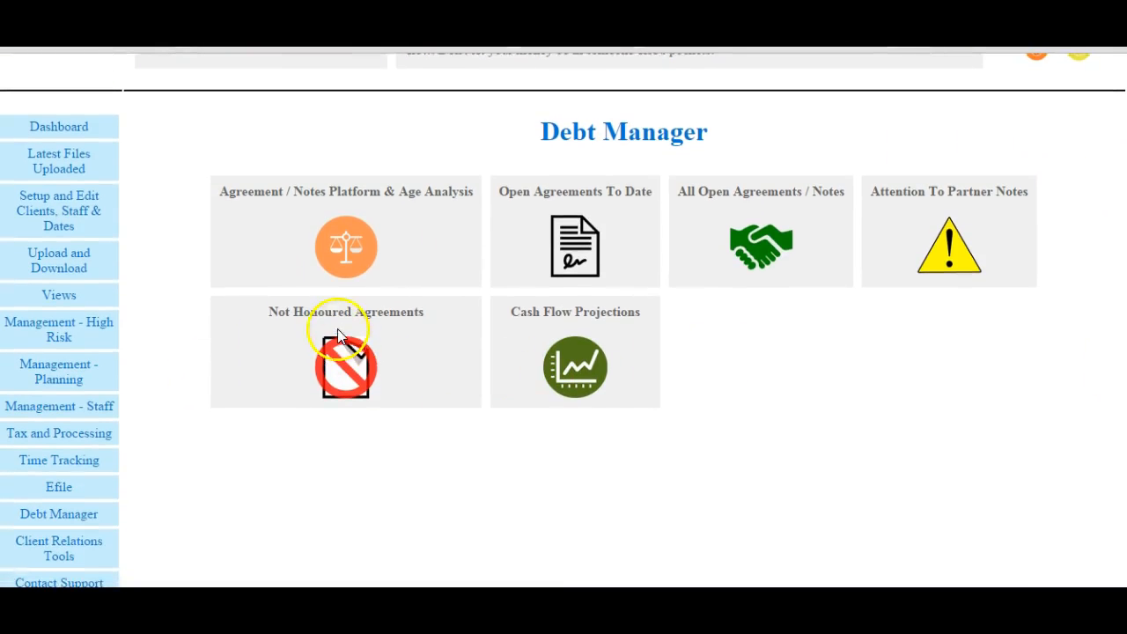
left_click(341, 260)
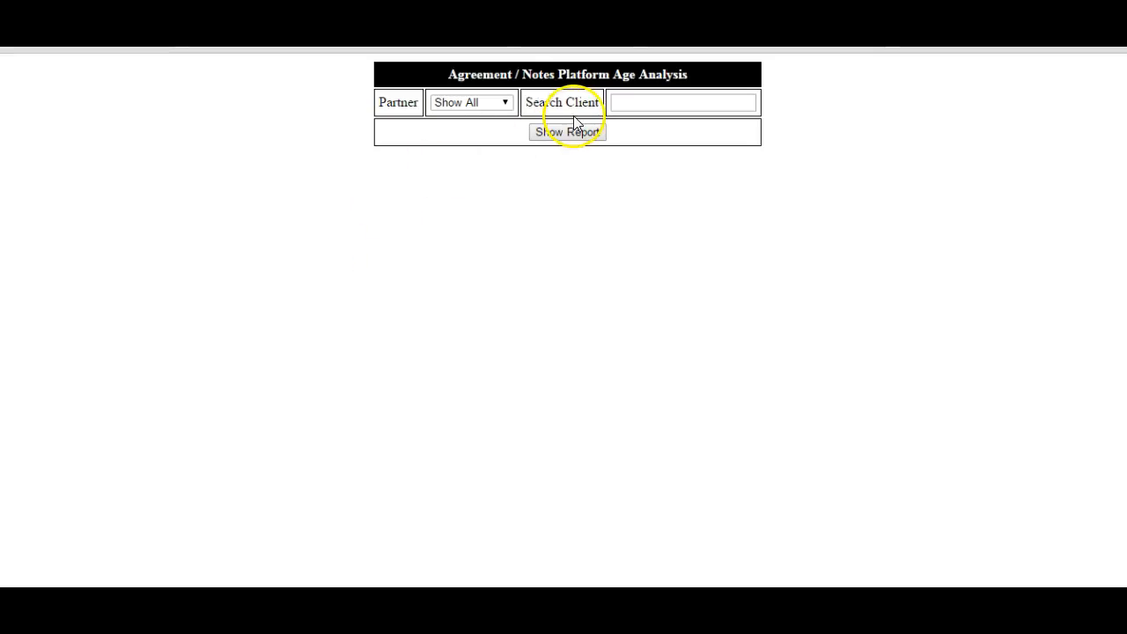
left_click(559, 135)
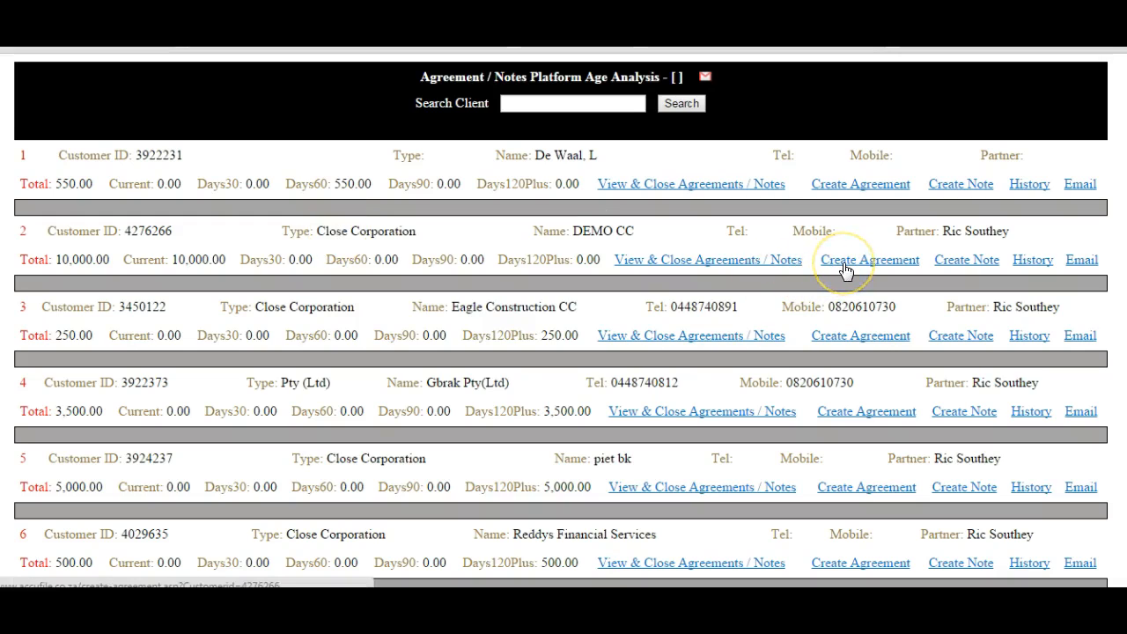
- Create a DEMO CC note recording a conversation with the contact, keep Telephone as contact method, email it to the partner, and return to the age analysis
left_click(976, 260)
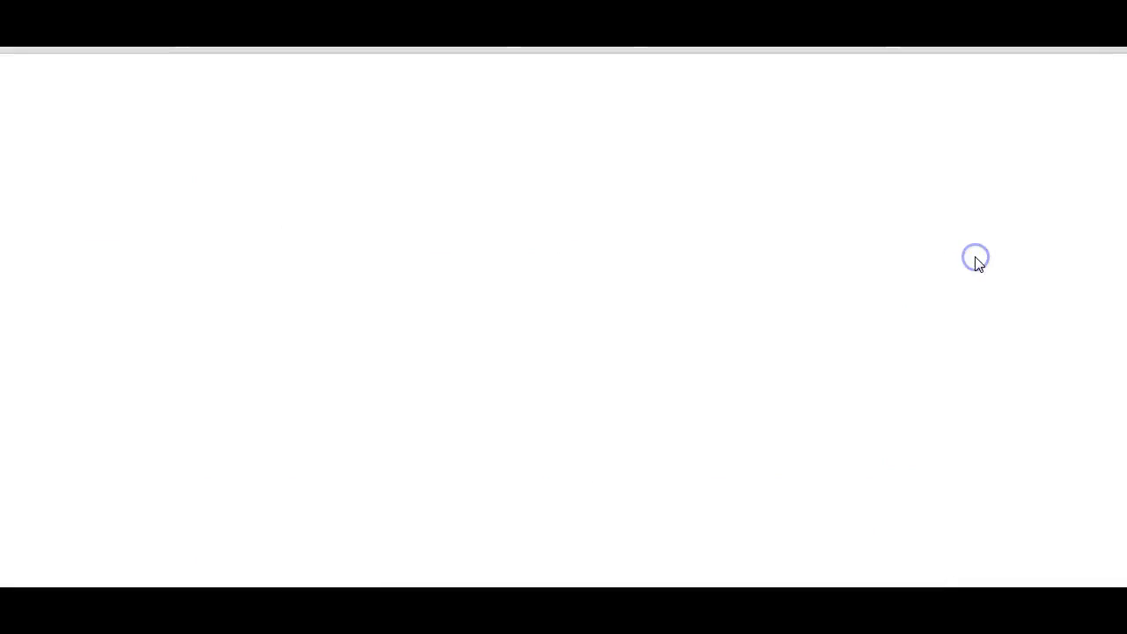
left_click(555, 212)
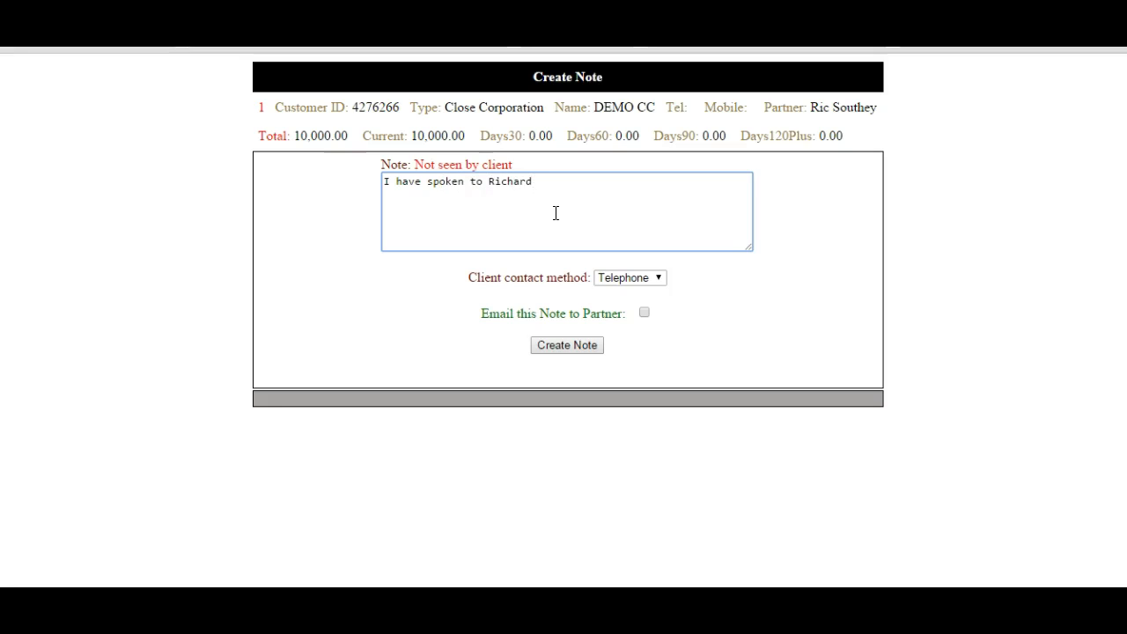
left_click(644, 313)
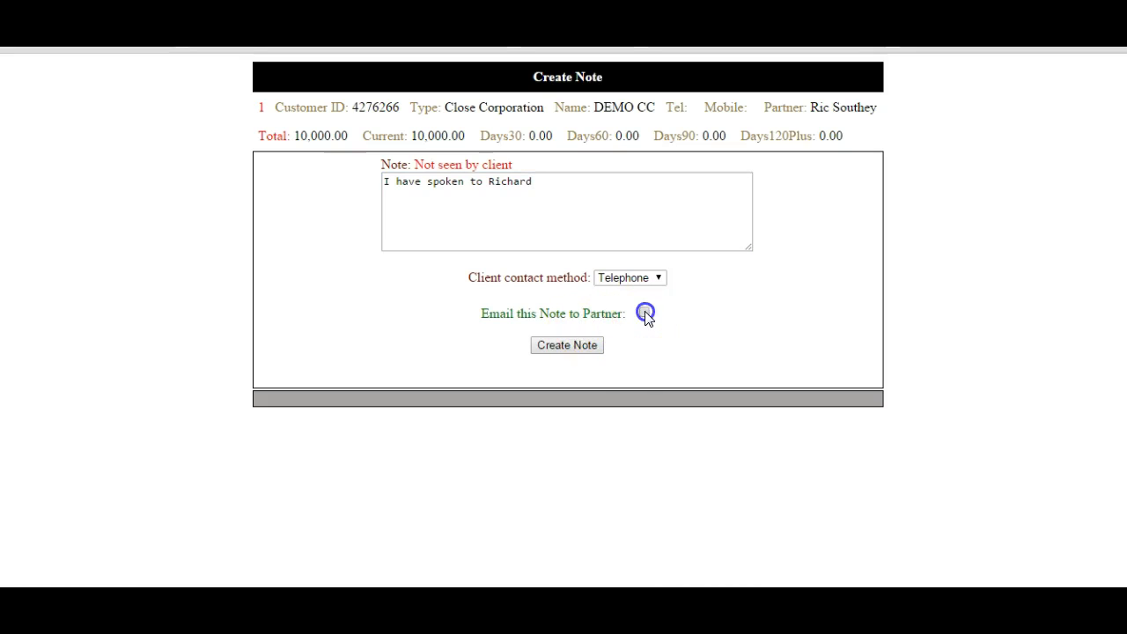
left_click(580, 346)
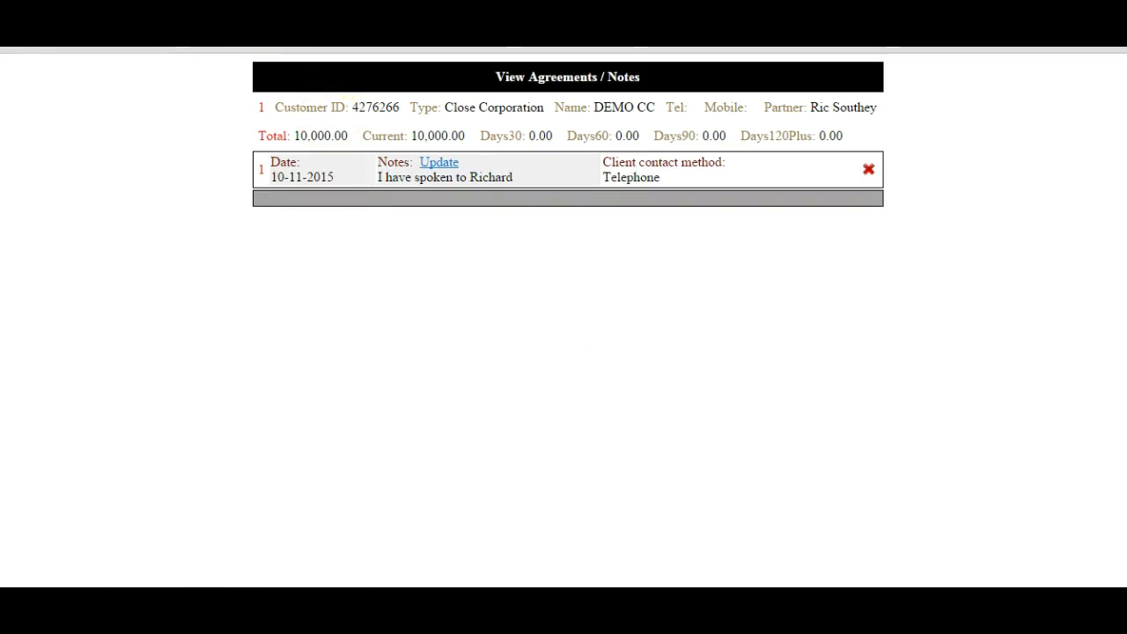
left_click(339, 19)
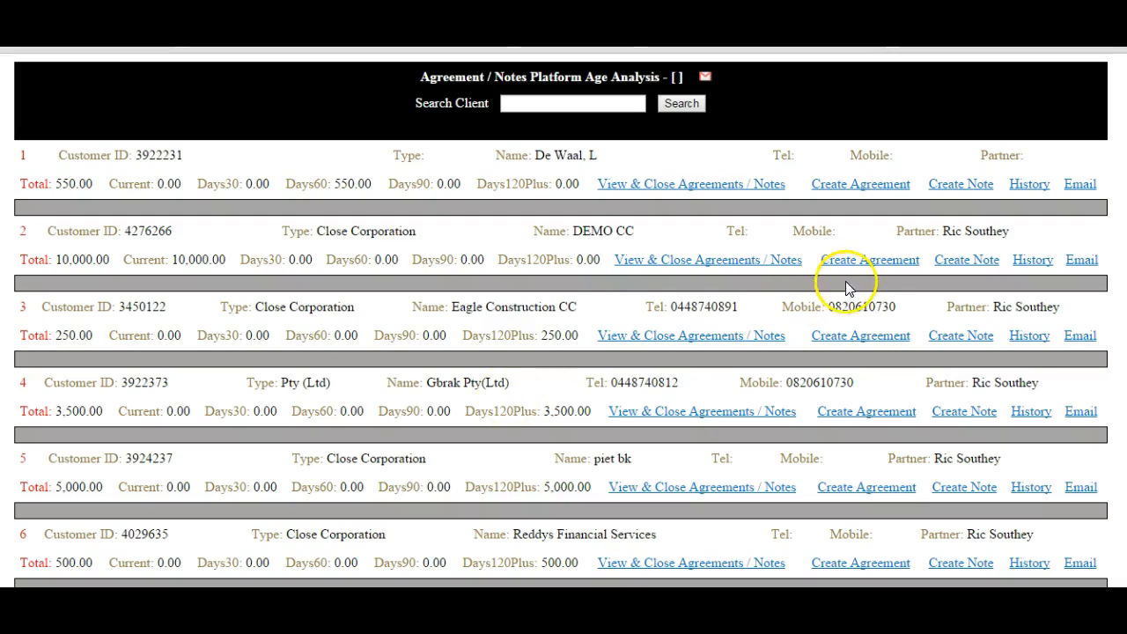
- Start a new agreement for DEMO CC and enter internal agreement text saying it is with the named contact
left_click(869, 262)
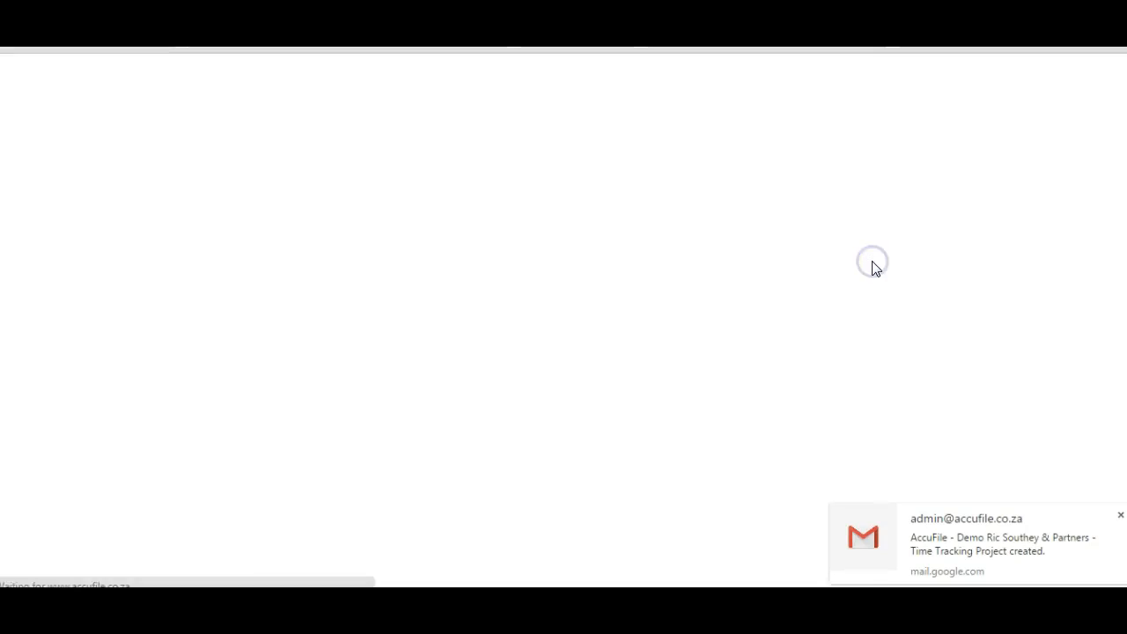
left_click(488, 187)
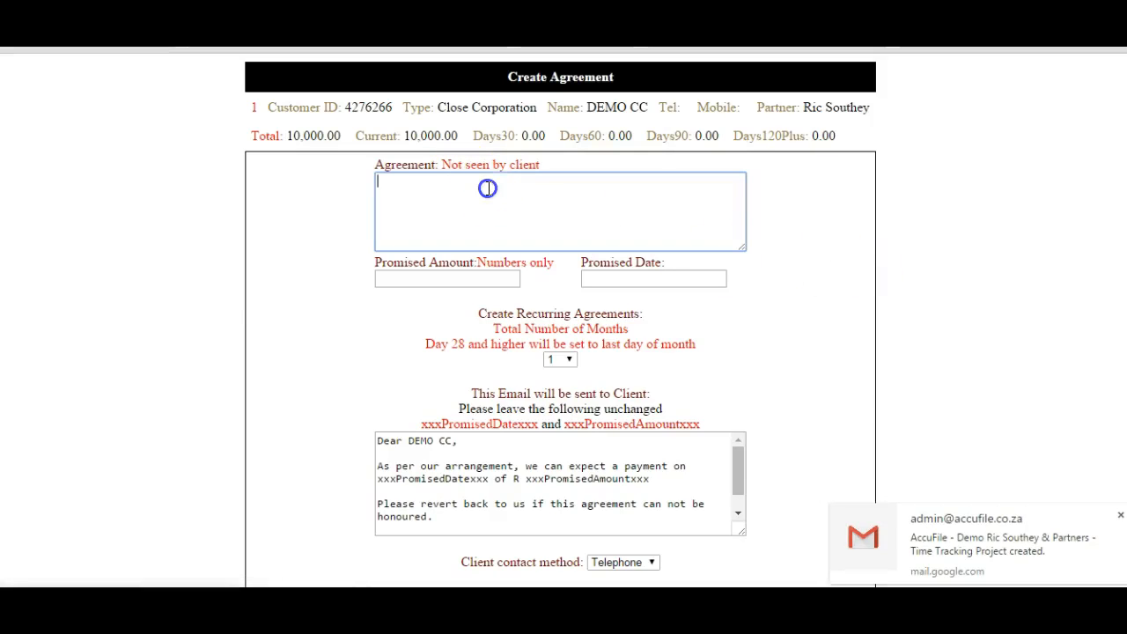
type("Agreement wit")
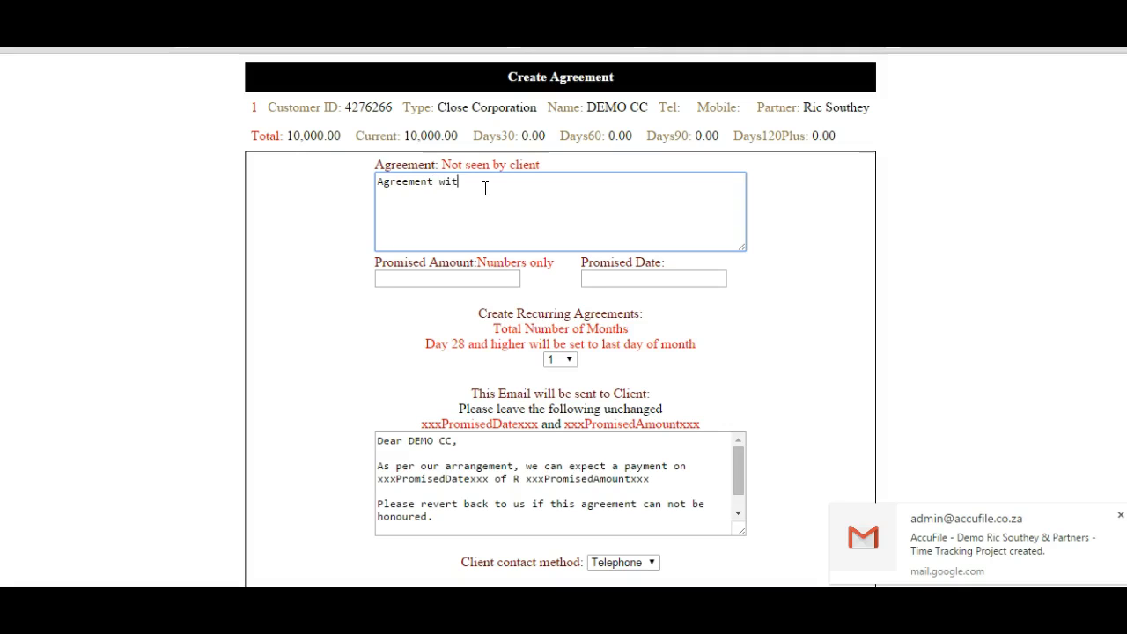
type("h Richar")
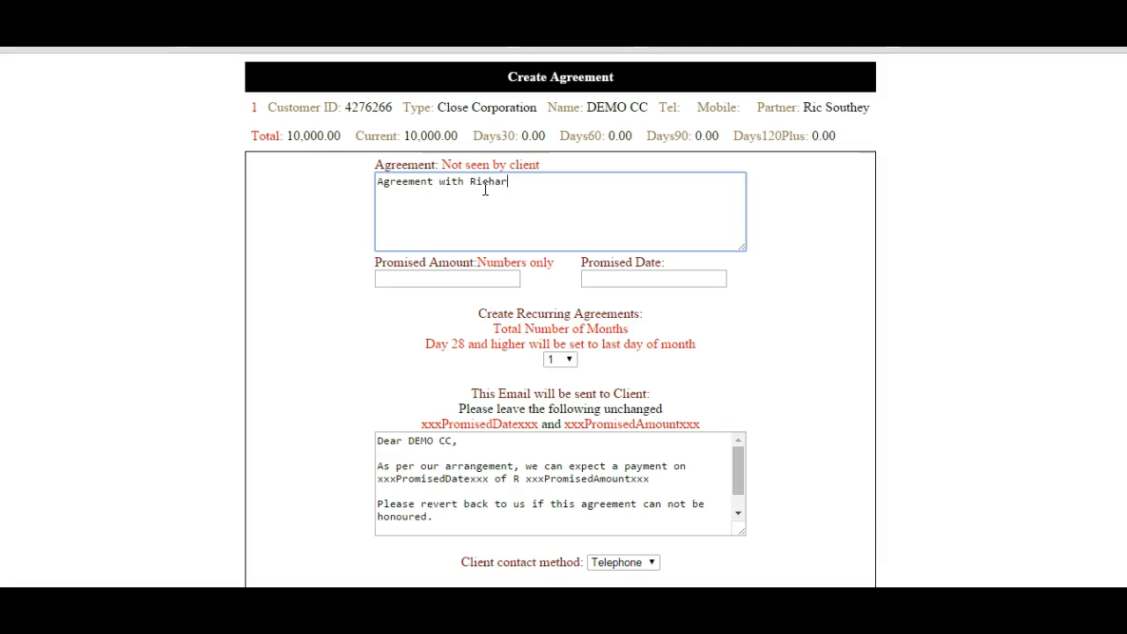
type("d")
- Set the promised amount to 2000 and the promised date to 11-12-2015, and create the agreement with one month and Telephone contact
left_click(474, 280)
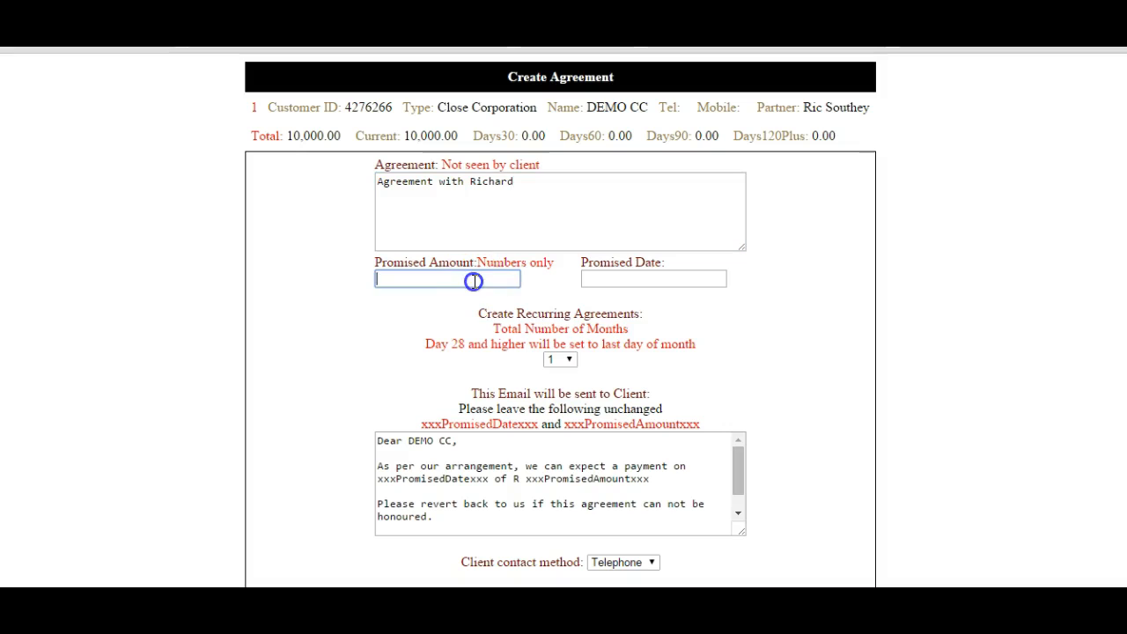
type("2000")
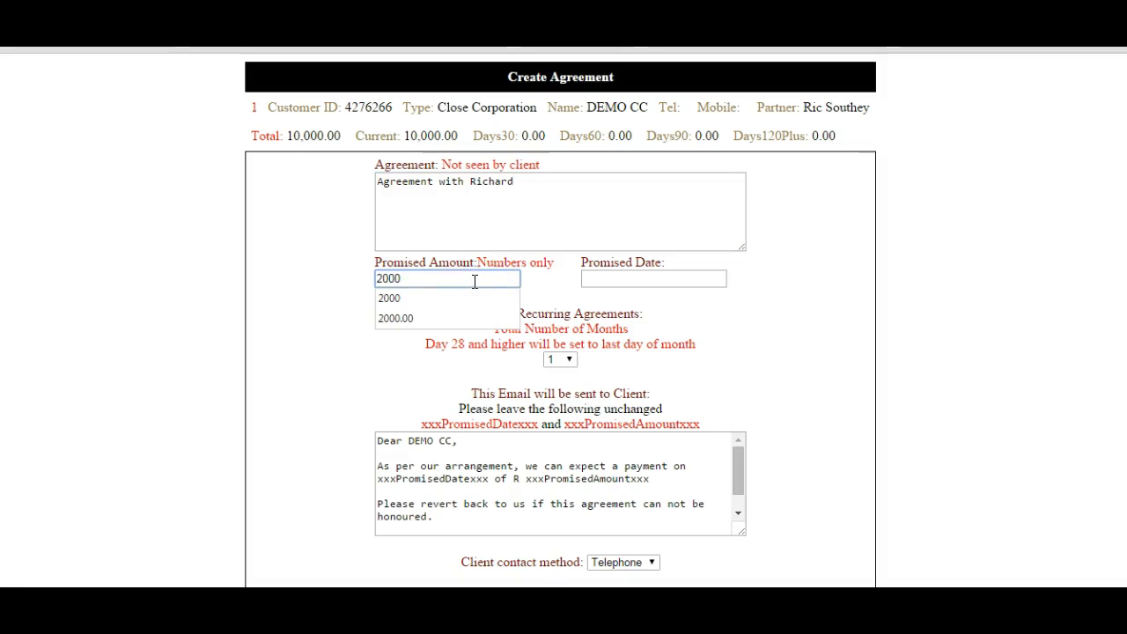
left_click(613, 280)
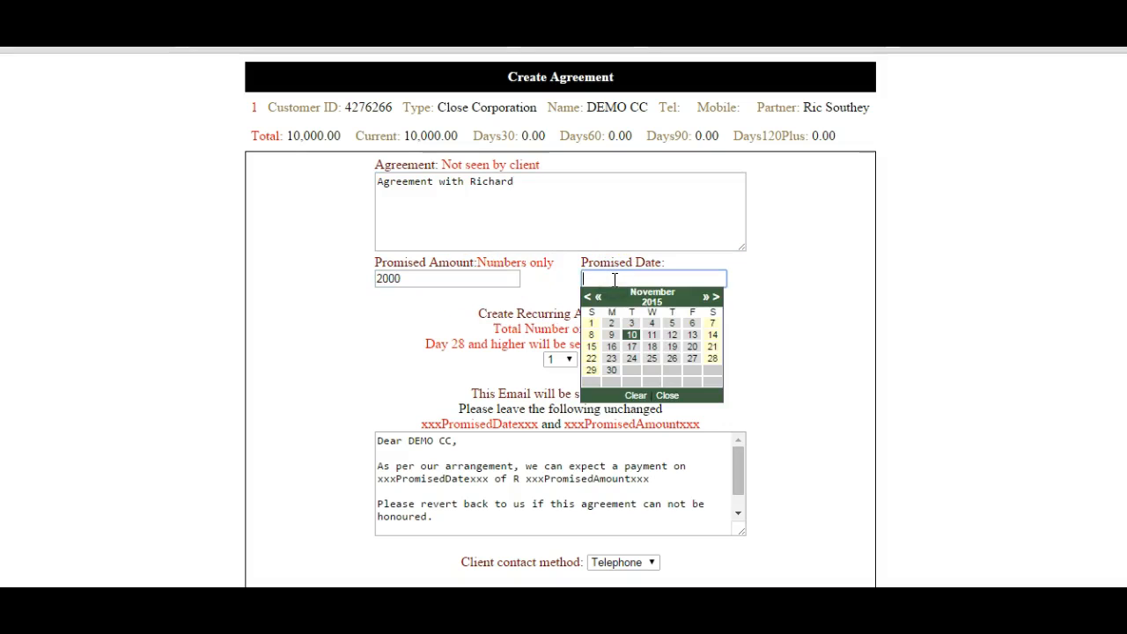
left_click(671, 342)
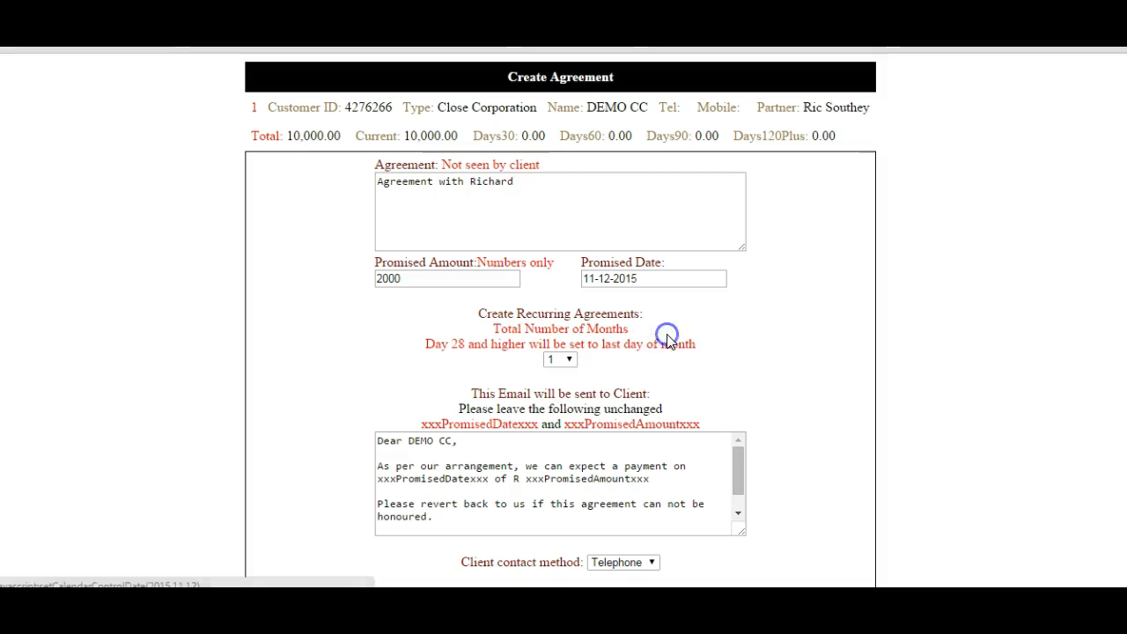
scroll(1031, 314, "down", 2)
scroll(561, 317, "down", 1)
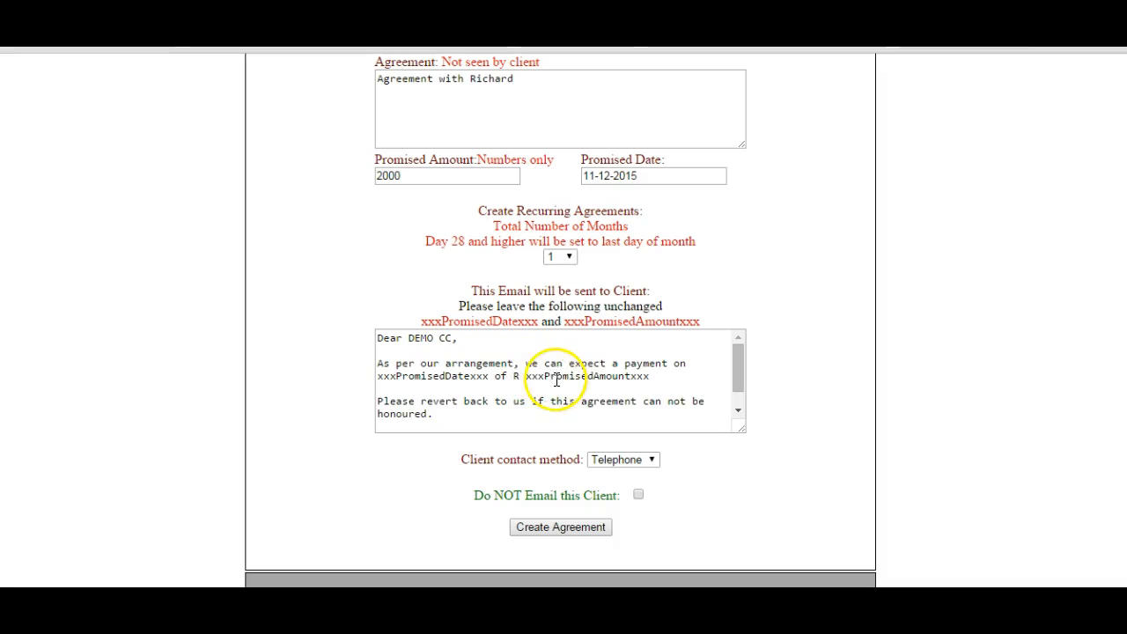
left_click(567, 526)
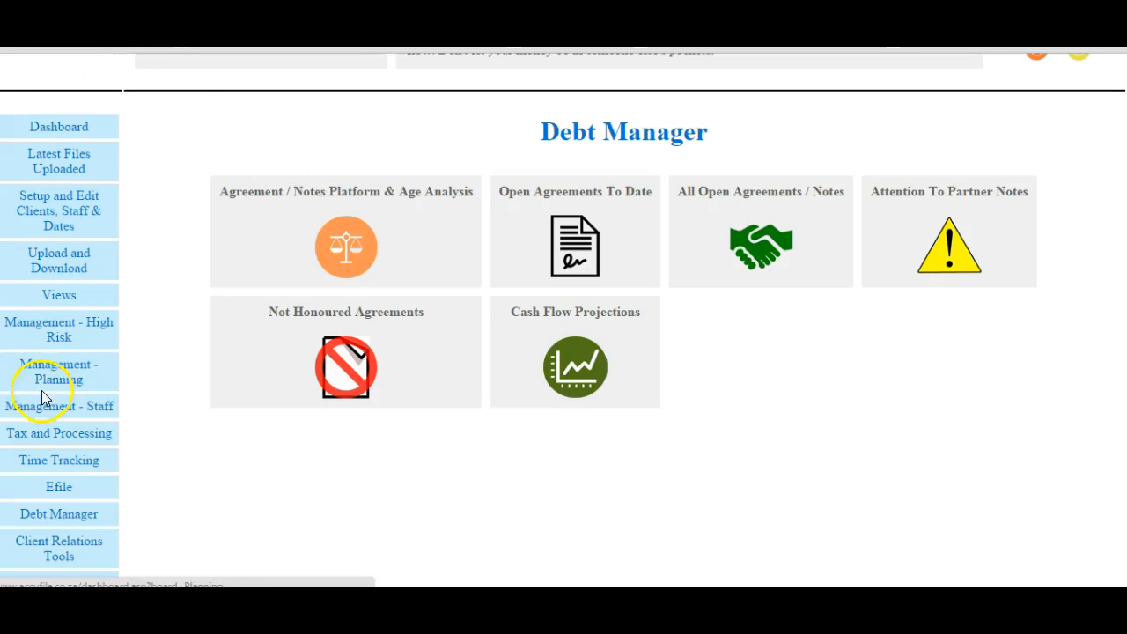
- Generate the staff management Analysis code invoice report for the partner's analysis code, review the invoices, and return to the overview
left_click(47, 405)
left_click(356, 352)
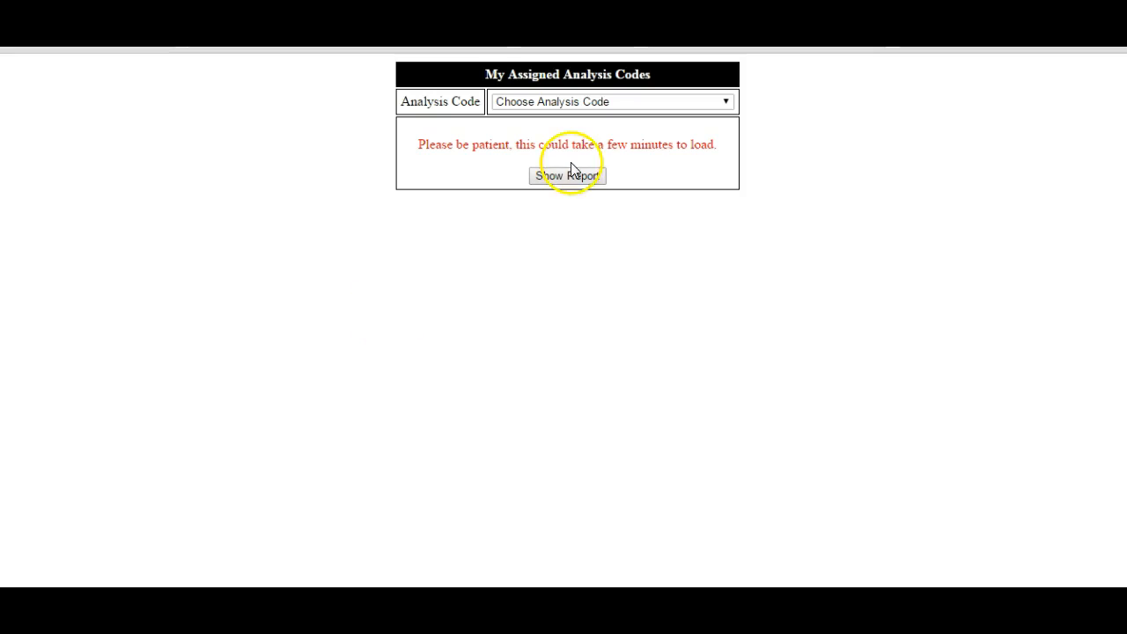
left_click(728, 103)
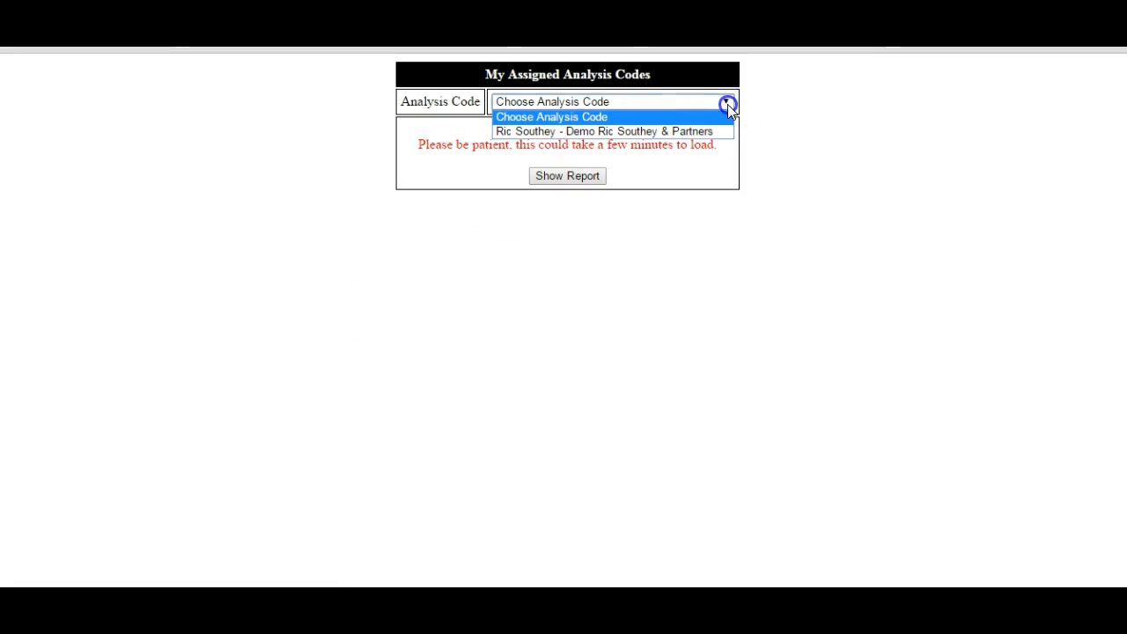
left_click(649, 131)
left_click(572, 176)
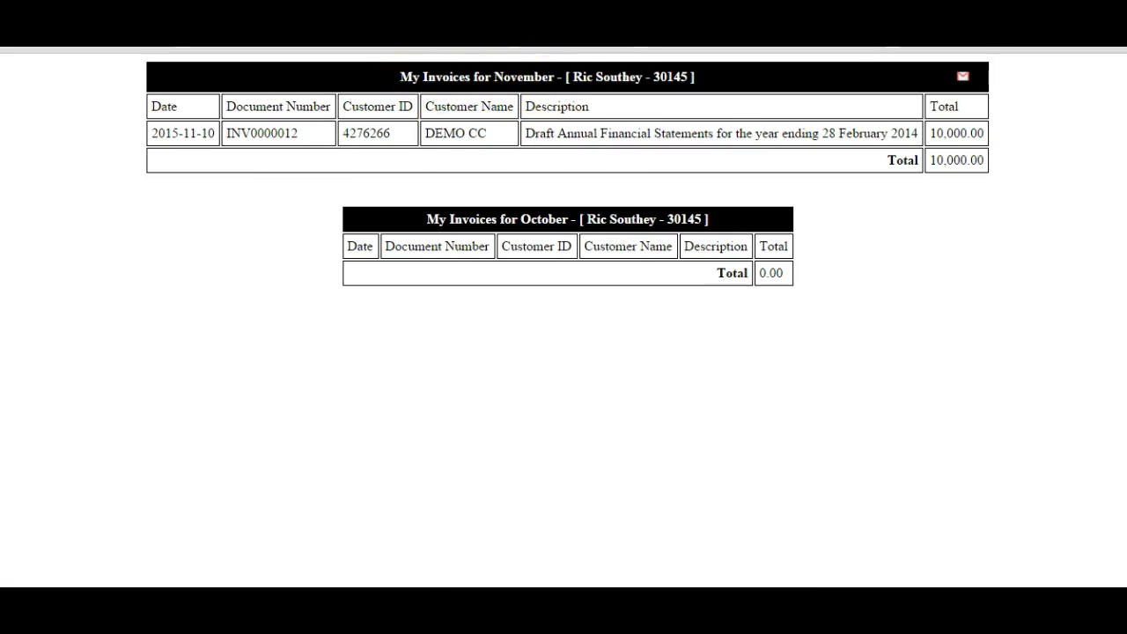
left_click(16, 27)
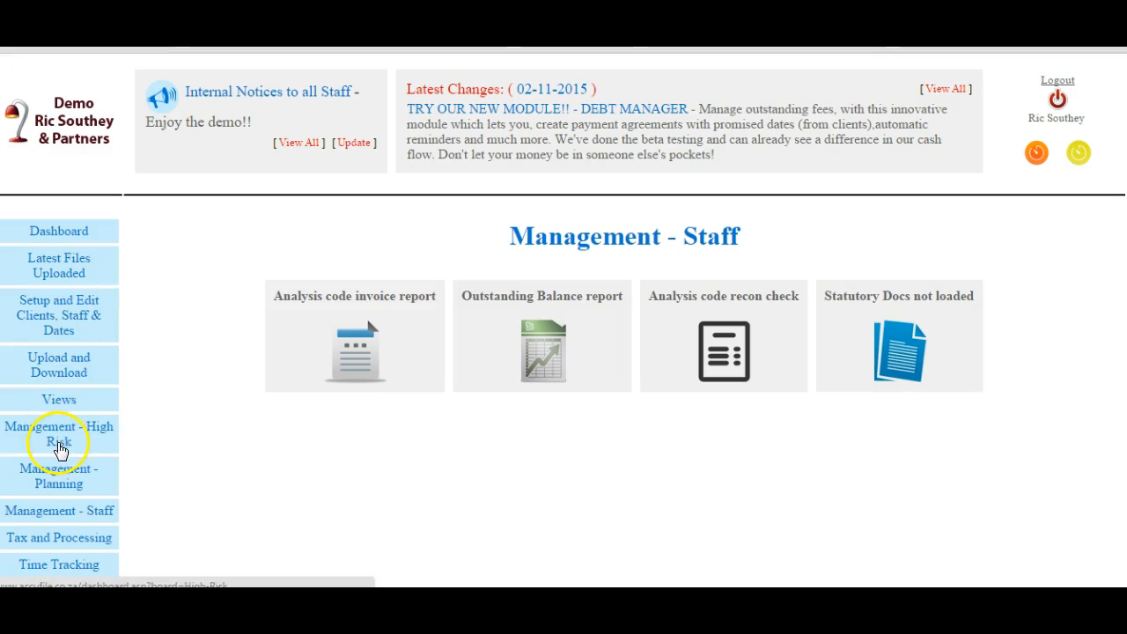
- Generate the Provisional Adjustment Sheet for the 1st period, choosing the firm's partner as both partner and staff member
left_click(48, 545)
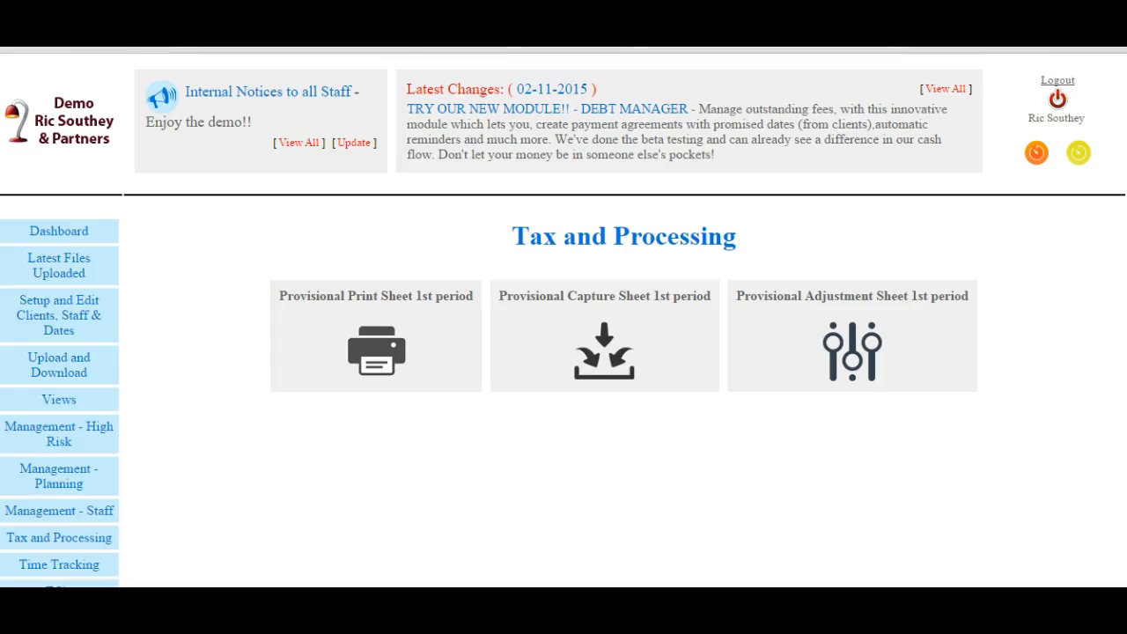
scroll(563, 352, "down", 1)
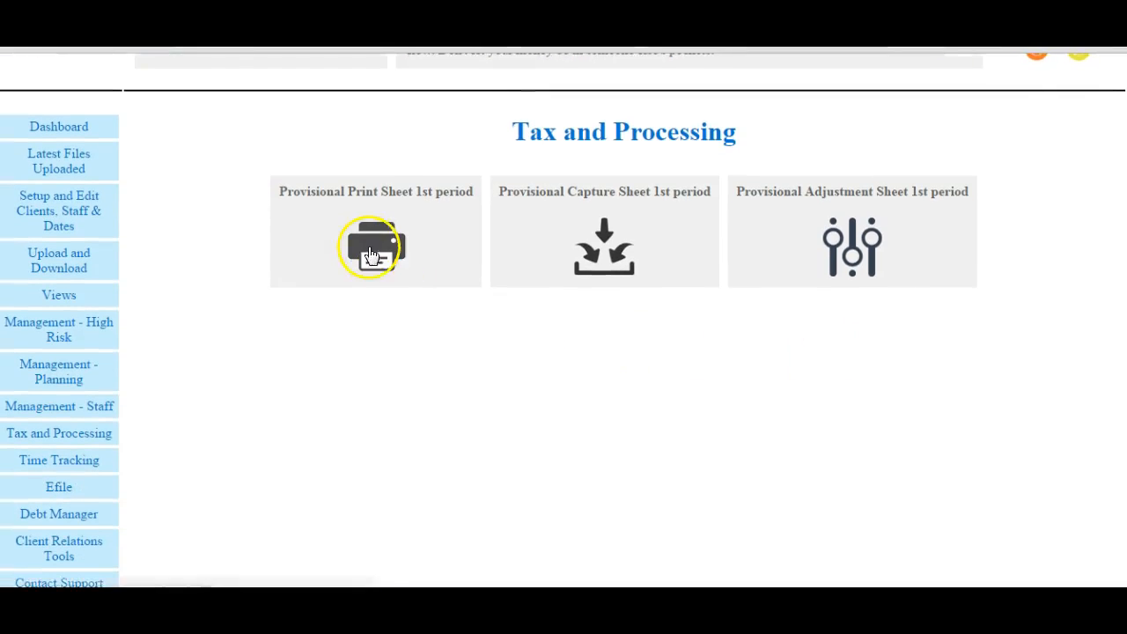
left_click(851, 245)
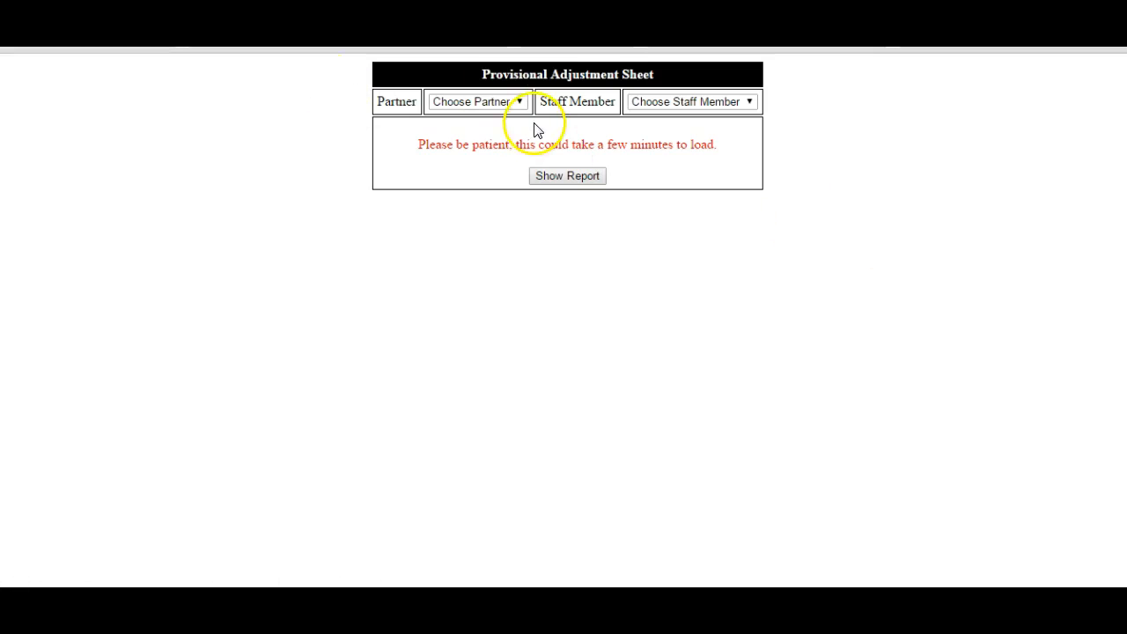
left_click(519, 102)
left_click(480, 131)
left_click(751, 102)
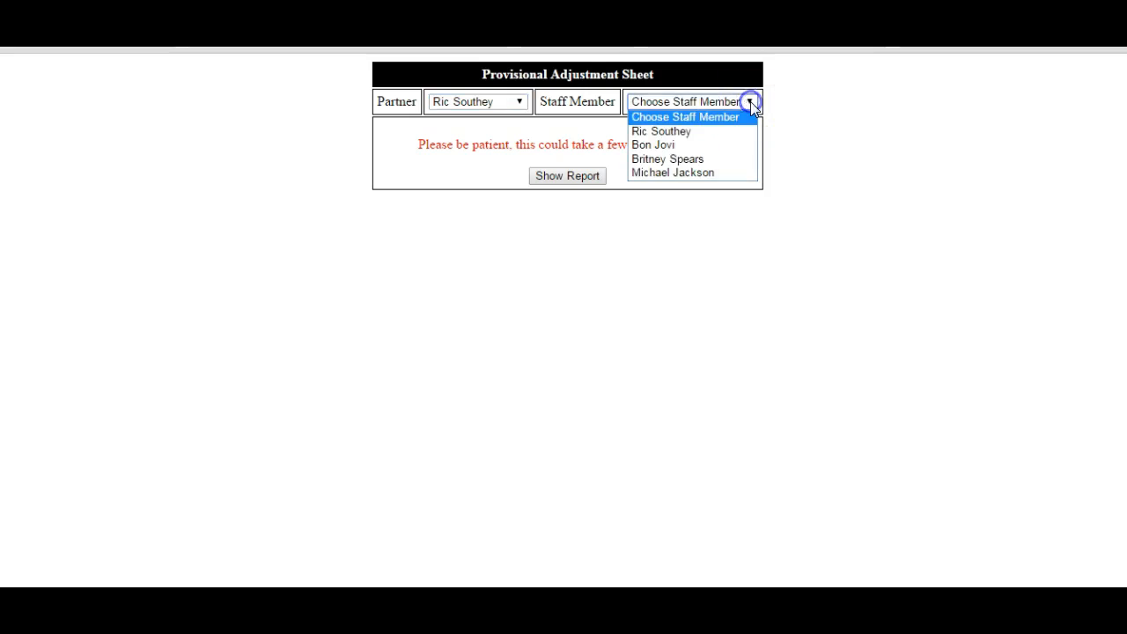
left_click(680, 132)
left_click(571, 175)
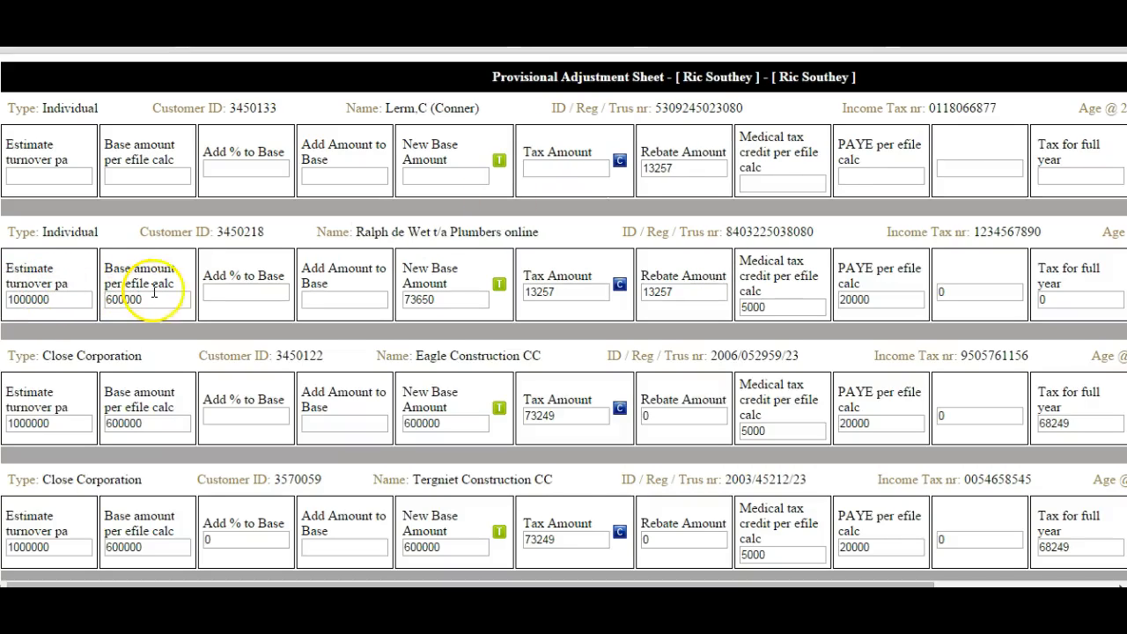
- Add 10000 to the base amount of the Plumbers online client and recalculate its tax amount and tax for the full year
left_click(320, 298)
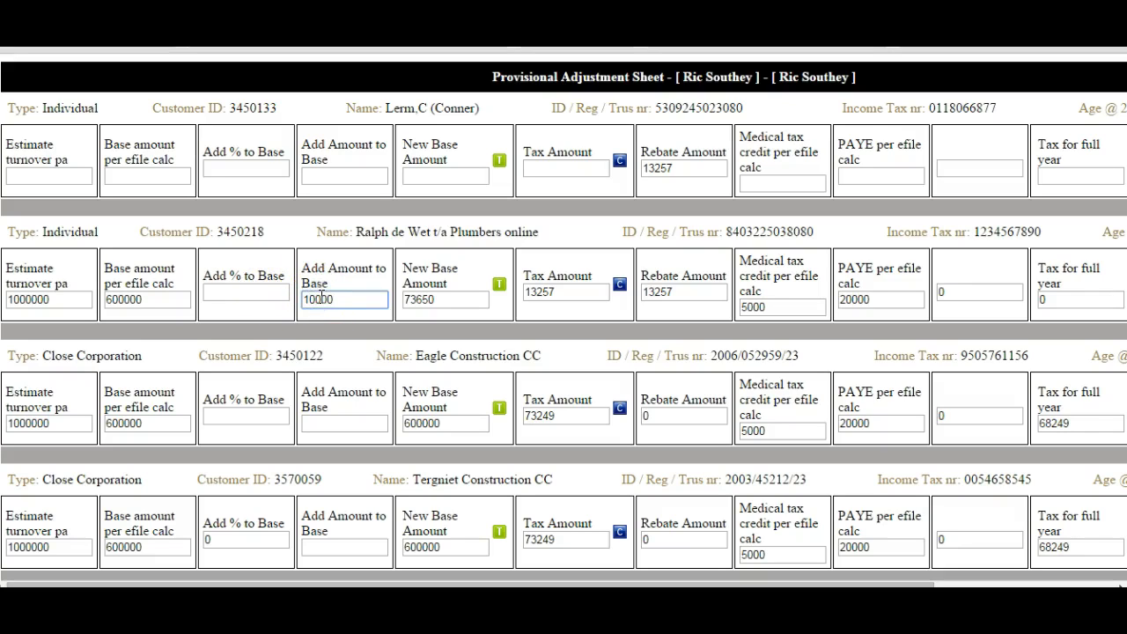
type("10000")
key("Tab")
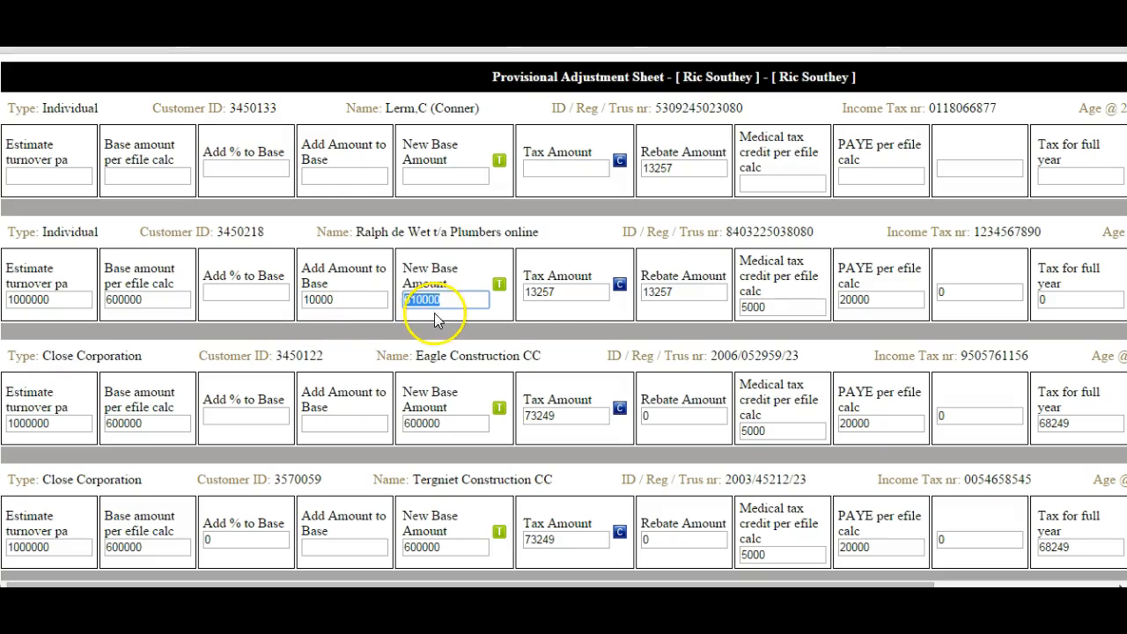
left_click(620, 287)
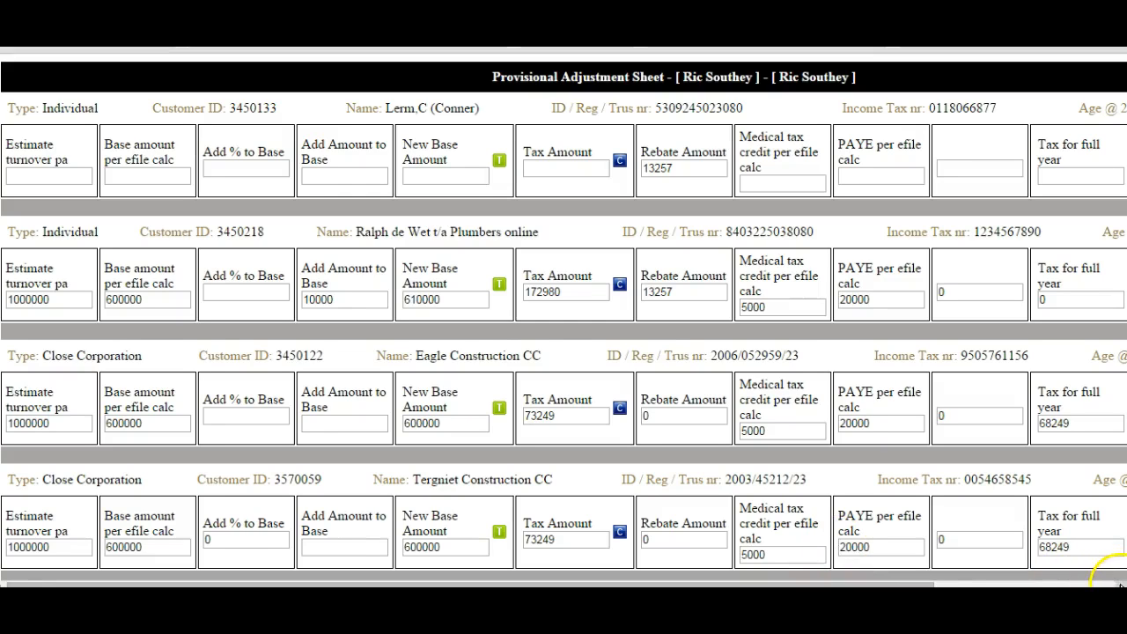
left_click(1120, 585)
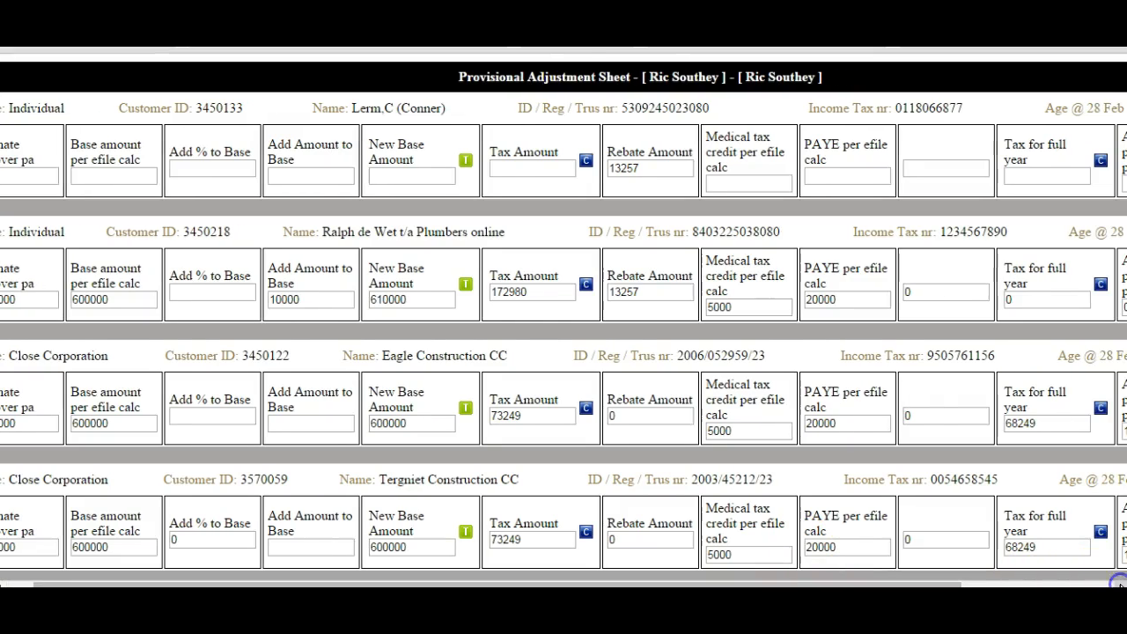
left_click(1102, 287)
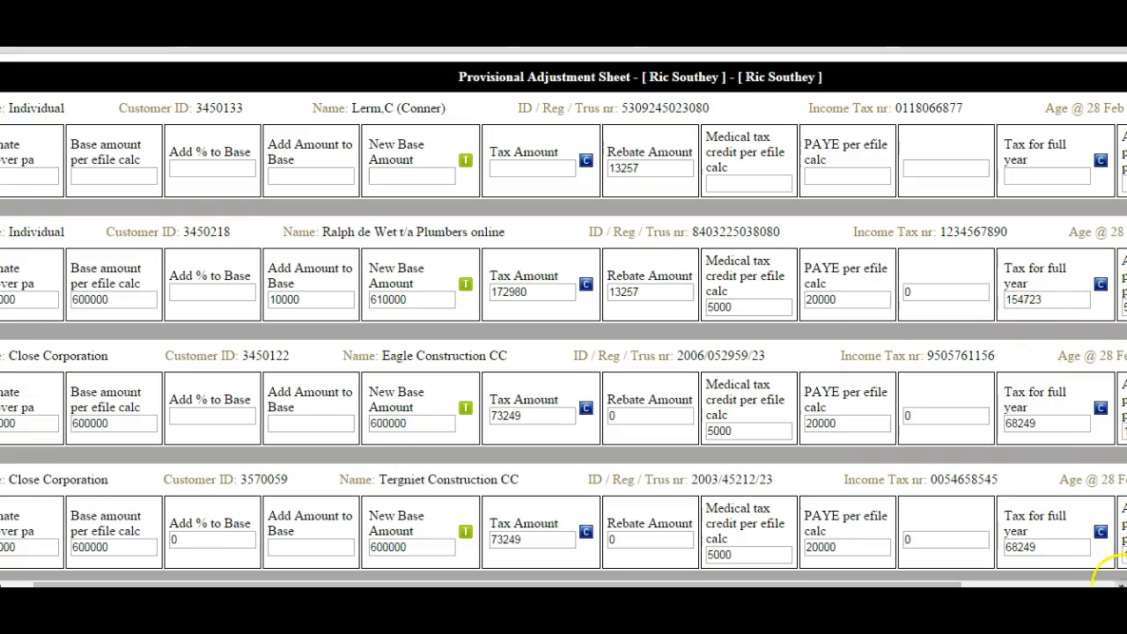
- Set the Plumbers online client's fee structure to 650.00 and save the adjustment sheet data
left_click(1120, 585)
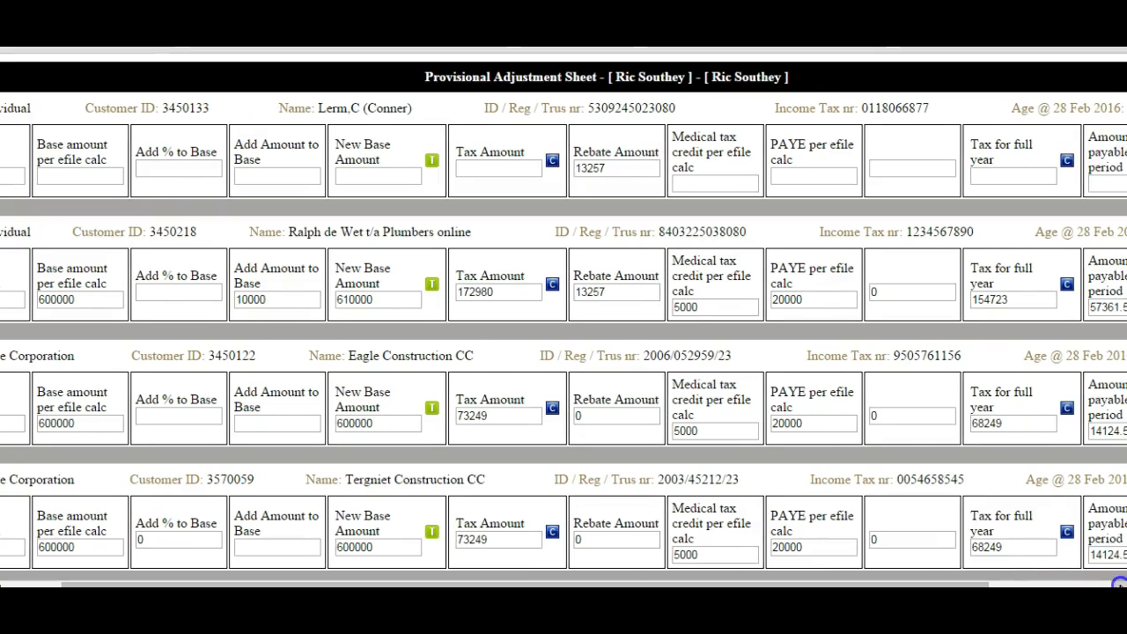
left_click(1121, 585)
left_click(1121, 585)
left_click(1120, 585)
left_click(1121, 585)
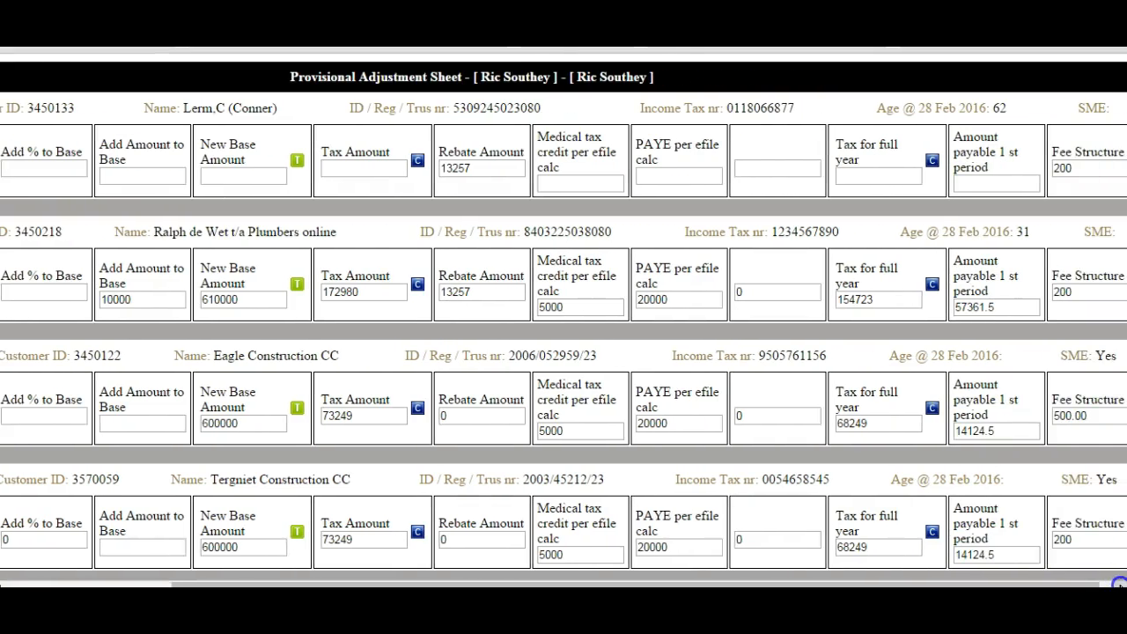
left_click(1121, 584)
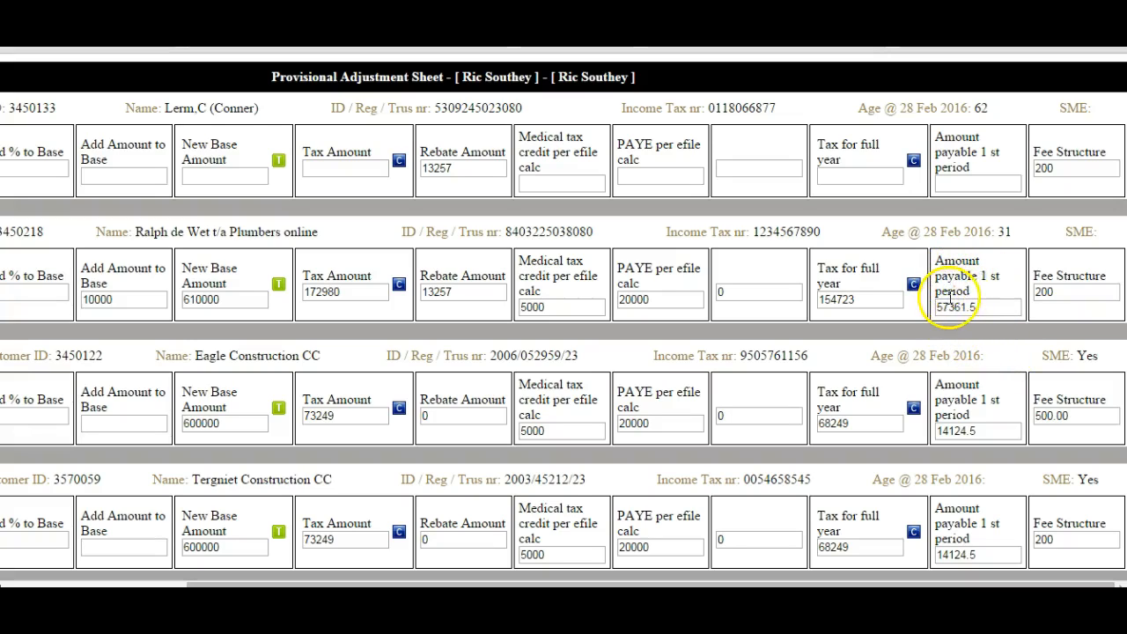
left_click(1061, 291)
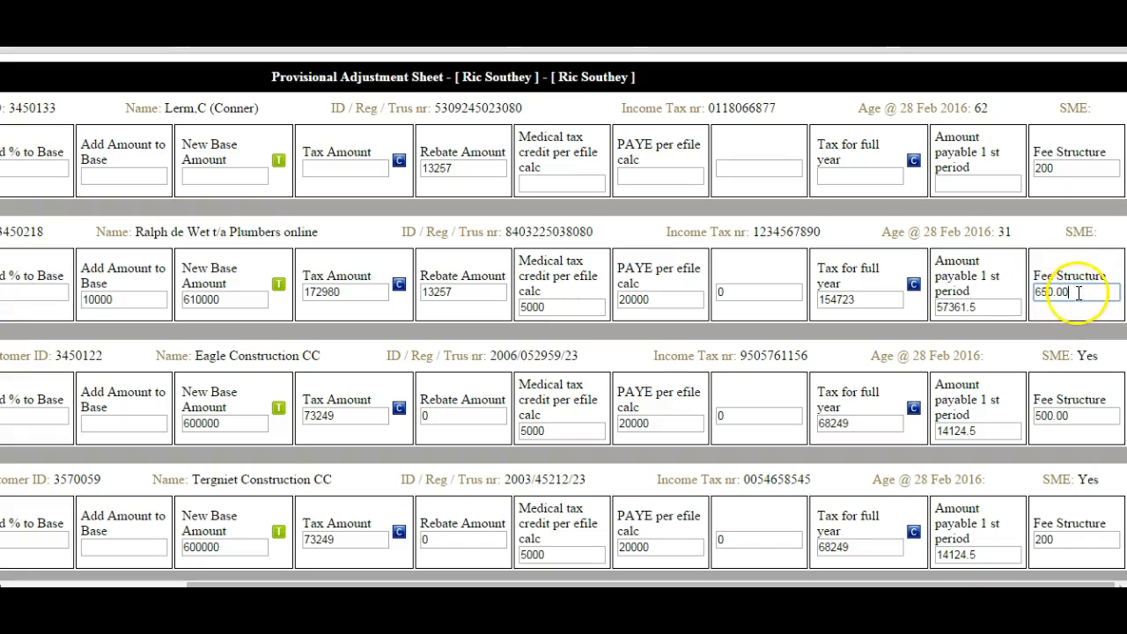
scroll(564, 317, "down", 3)
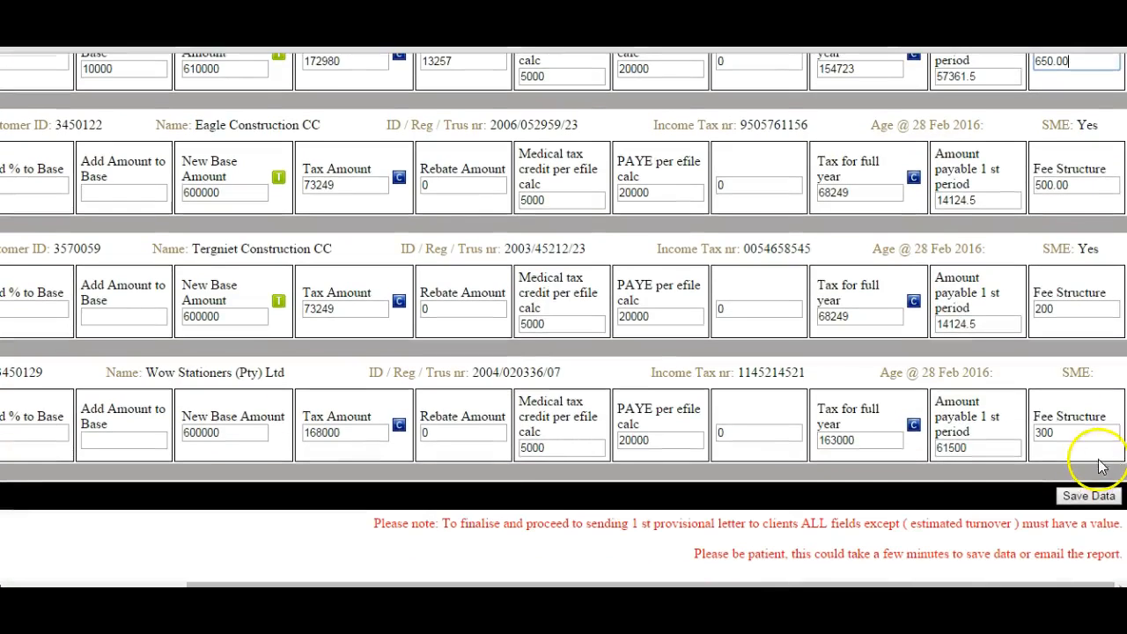
left_click(1083, 497)
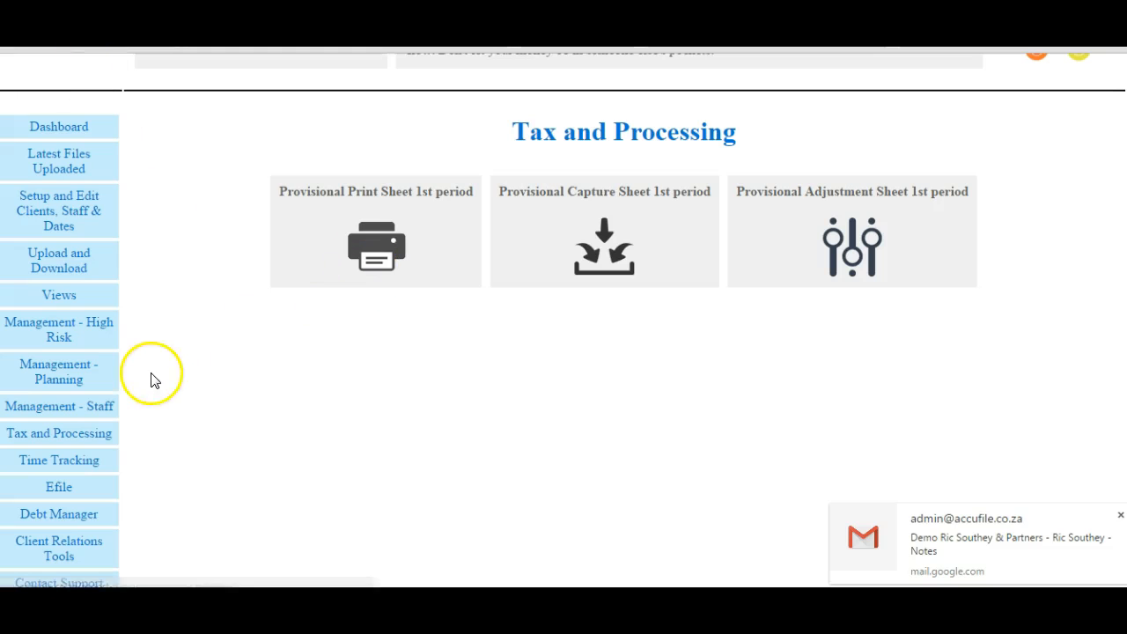
- Open Client Relations Tools and review the bulk upload, template and client email options
left_click(59, 545)
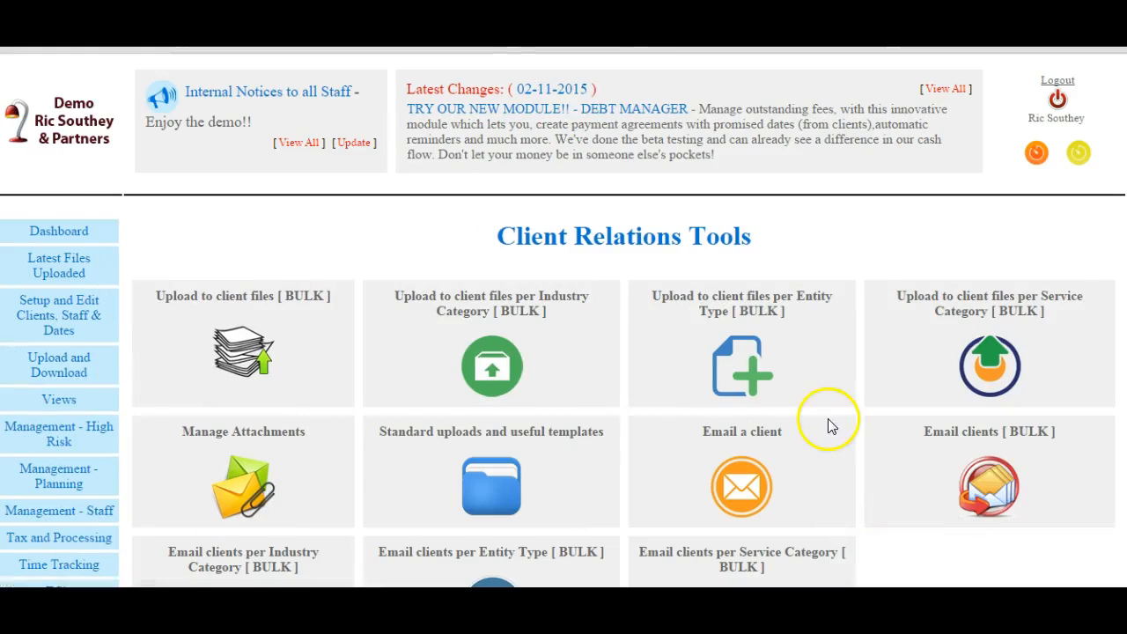
scroll(564, 352, "down", 1)
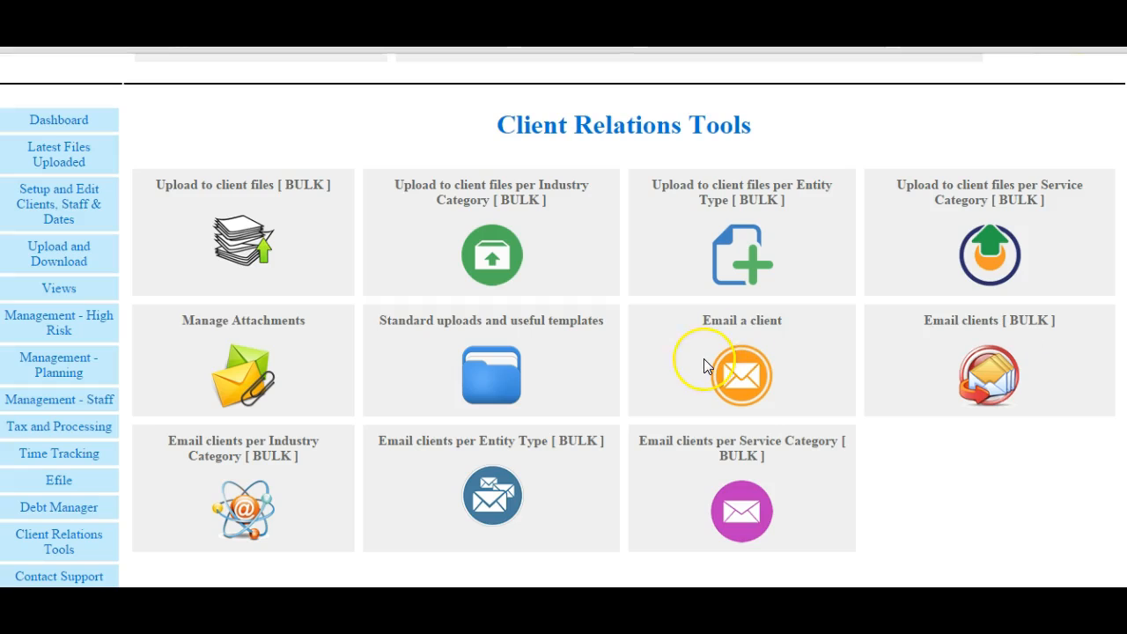
left_click(441, 381)
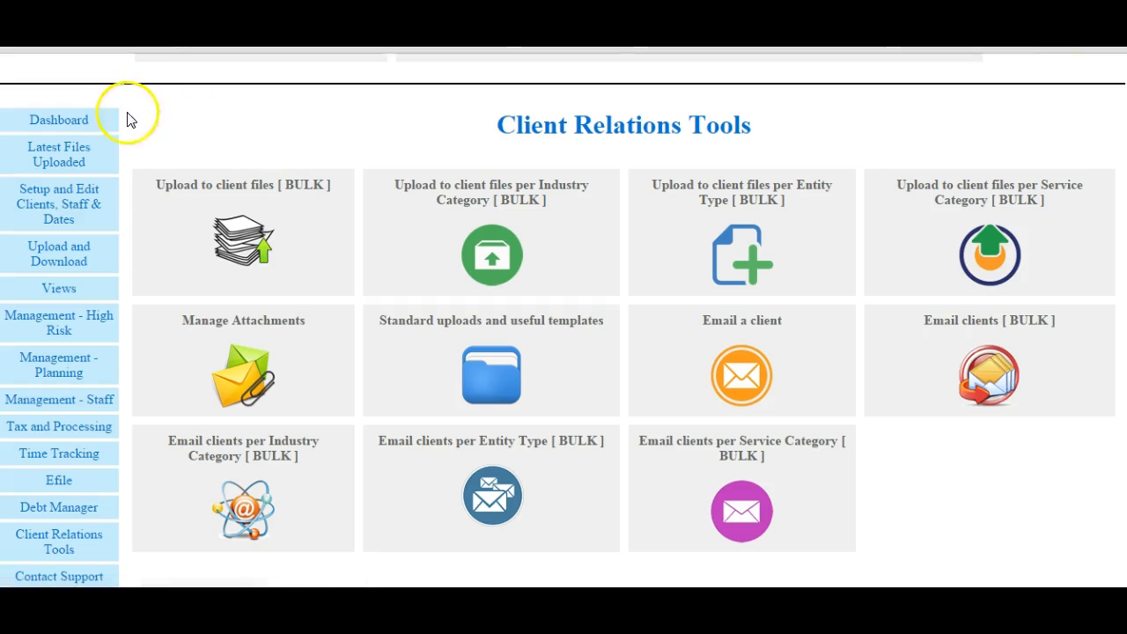
- Return to the main dashboard and look over its shortcuts for clients, reports and emails
left_click(74, 121)
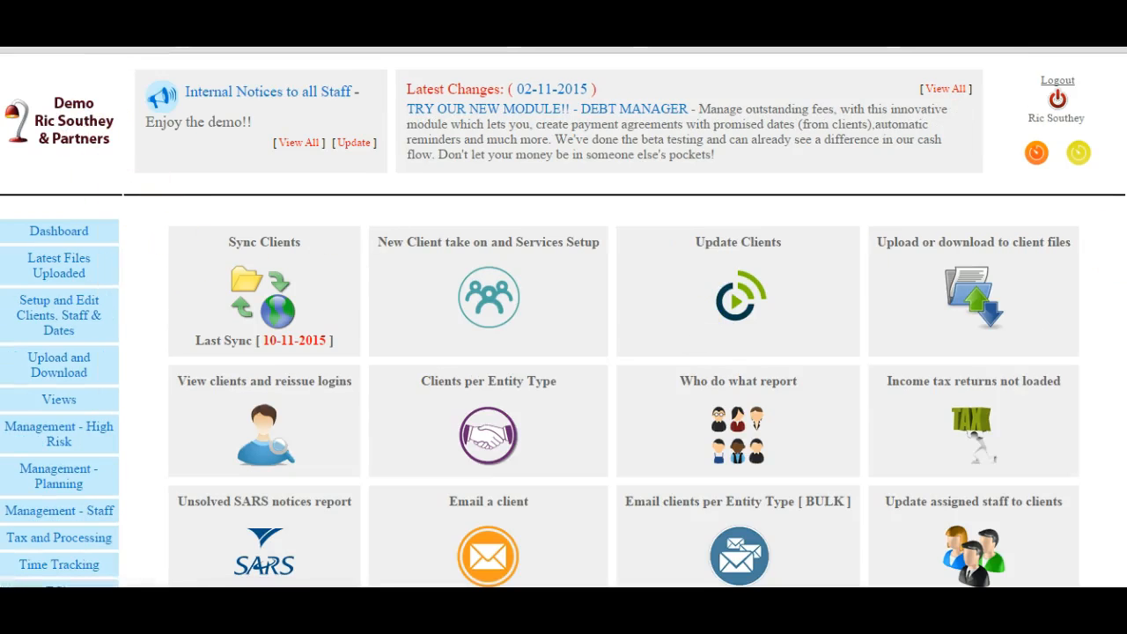
scroll(776, 344, "down", 3)
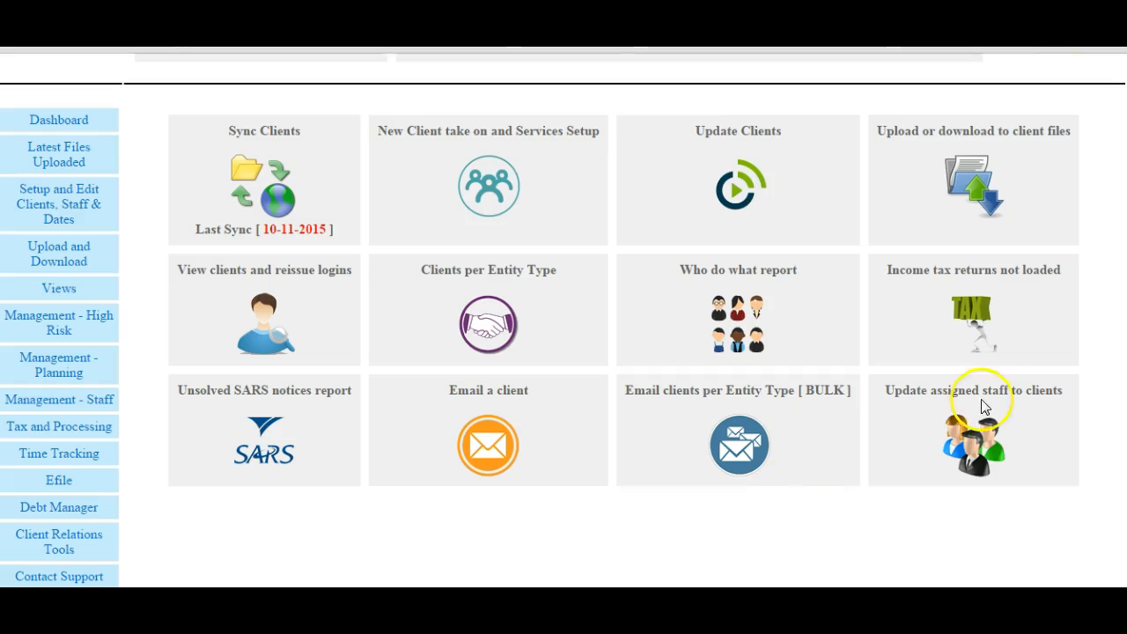
scroll(563, 320, "up", 2)
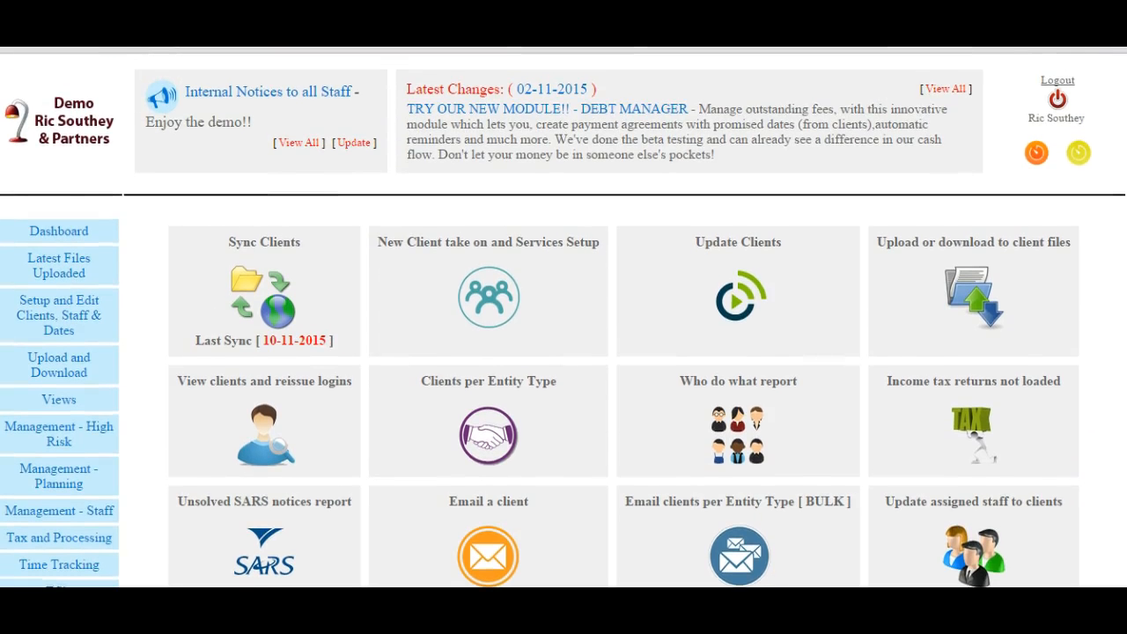
scroll(564, 321, "down", 2)
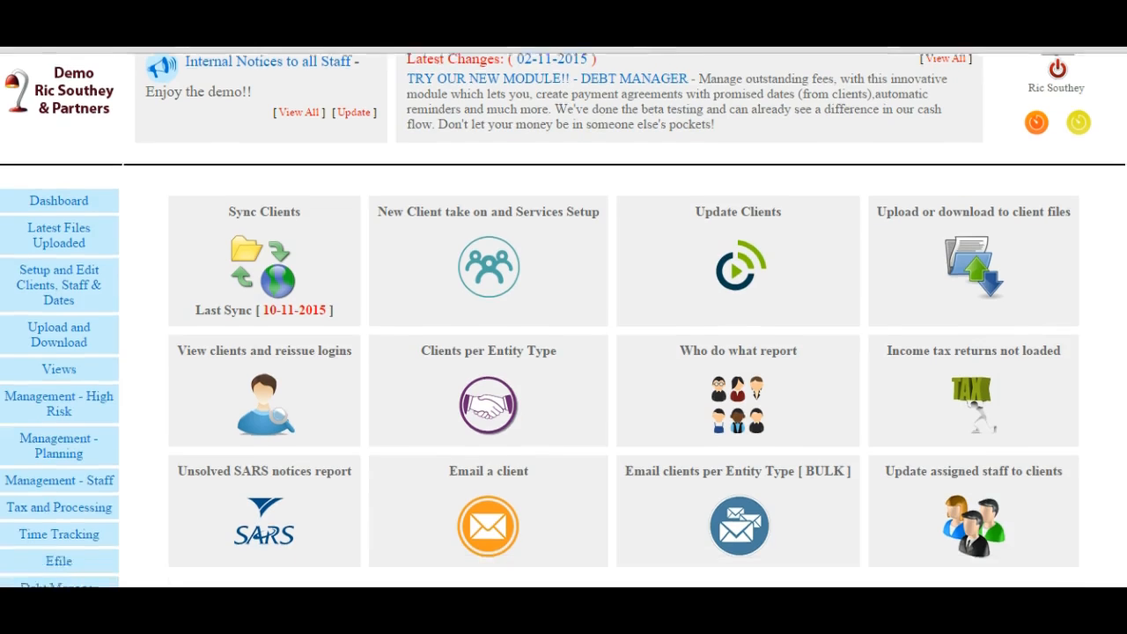